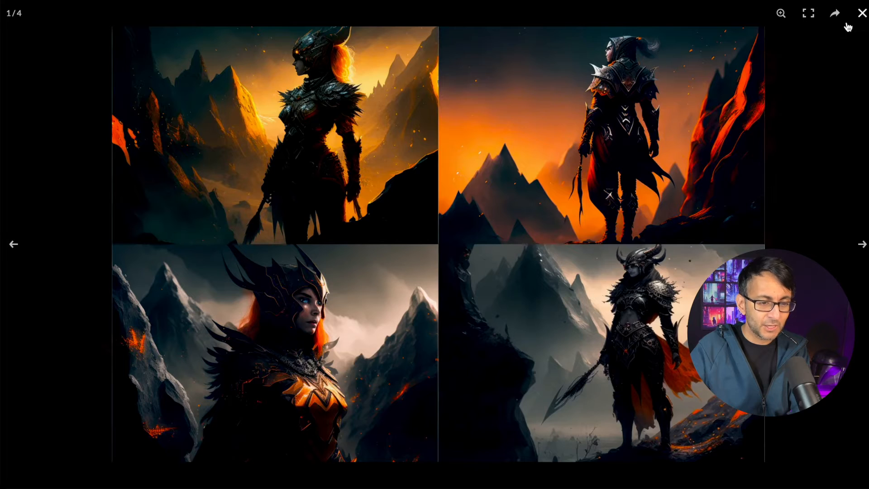
View the dragon gallery artwork enlarged in place of the open warrior image, and close the lightbox
{"action": "left_click", "coordinate": [862, 13]}
{"action": "left_click", "coordinate": [482, 155]}
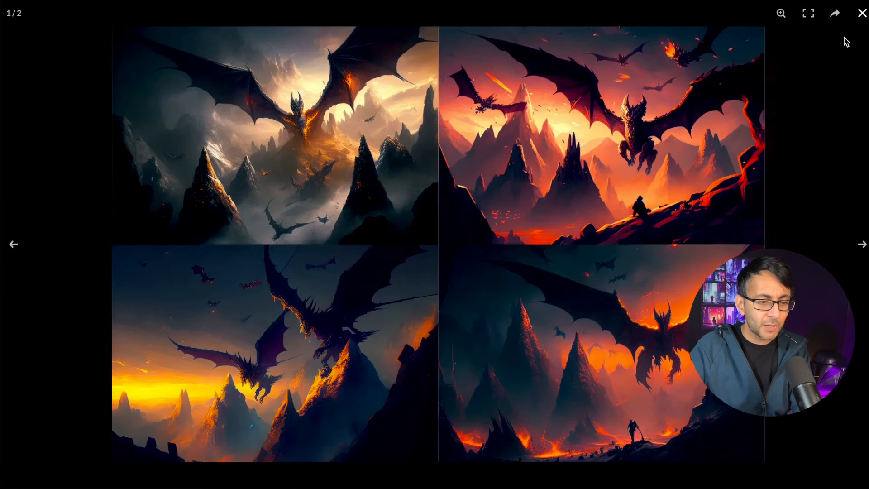
{"action": "left_click", "coordinate": [863, 13]}
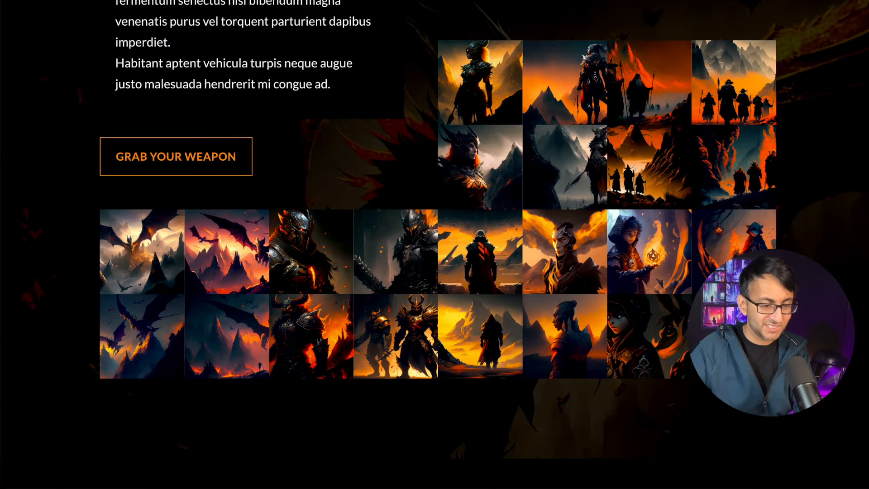
Look through the finished DARKArt page from the hero to the Protect Your Clan section and return to its beginning
{"action": "scroll", "coordinate": [434, 244], "scroll_direction": "down", "scroll_amount": 12}
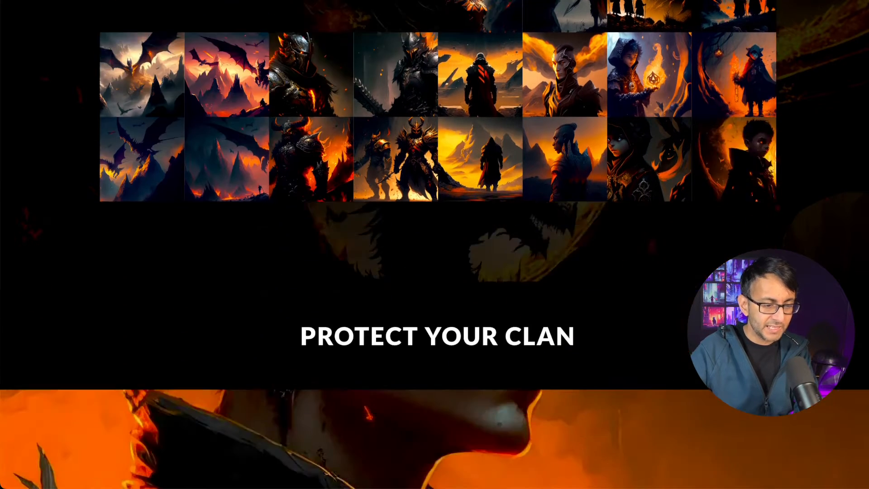
{"action": "scroll", "coordinate": [435, 245], "scroll_direction": "up", "scroll_amount": 2}
{"action": "scroll", "coordinate": [435, 245], "scroll_direction": "down", "scroll_amount": 2}
{"action": "scroll", "coordinate": [435, 244], "scroll_direction": "up", "scroll_amount": 5}
{"action": "scroll", "coordinate": [857, 38], "scroll_direction": "up", "scroll_amount": 20}
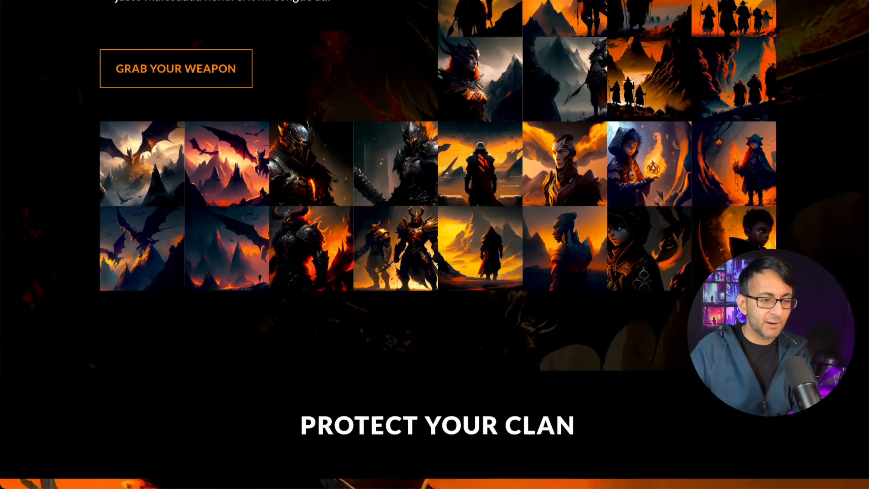
{"action": "scroll", "coordinate": [857, 38], "scroll_direction": "up", "scroll_amount": 4}
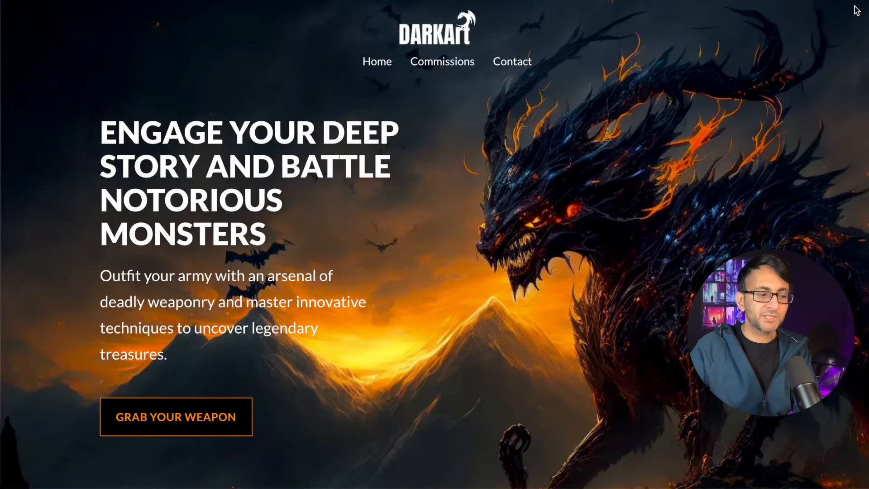
{"action": "scroll", "coordinate": [859, 97], "scroll_direction": "down", "scroll_amount": 10}
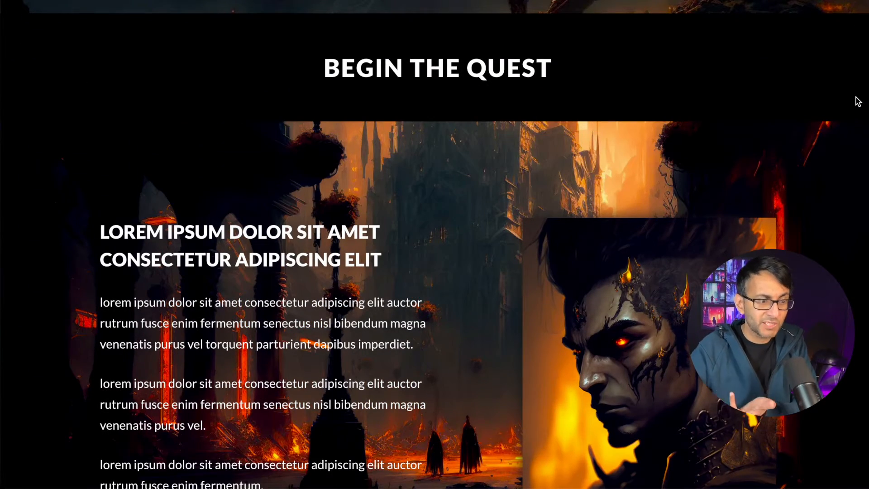
{"action": "scroll", "coordinate": [859, 100], "scroll_direction": "down", "scroll_amount": 8}
{"action": "scroll", "coordinate": [863, 181], "scroll_direction": "down", "scroll_amount": 20}
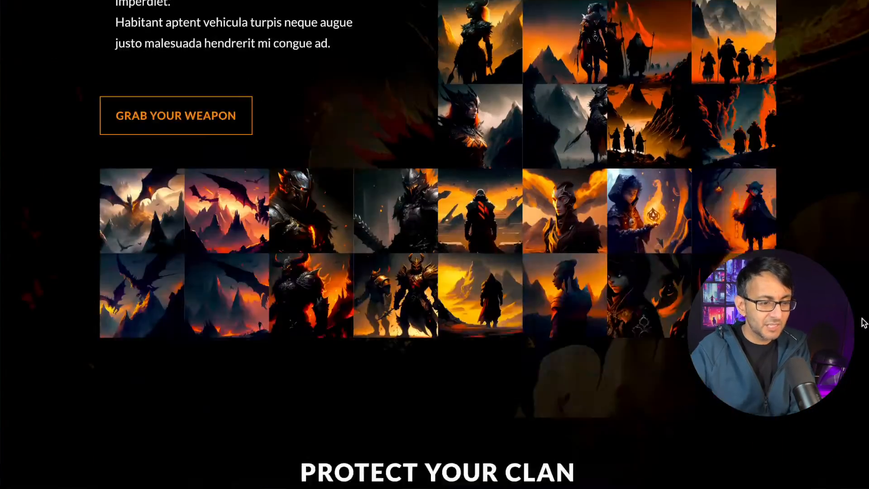
{"action": "left_click_drag", "start_coordinate": [865, 396], "coordinate": [865, 14]}
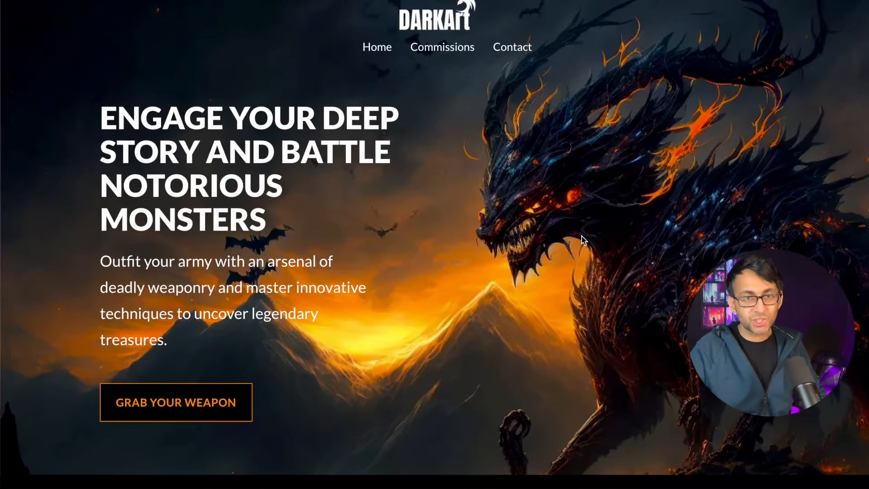
Switch to the browser window with the Bricks editor and look through the black and orange fantasy artwork in the Midjourney gallery
{"action": "key", "text": "super+Tab"}
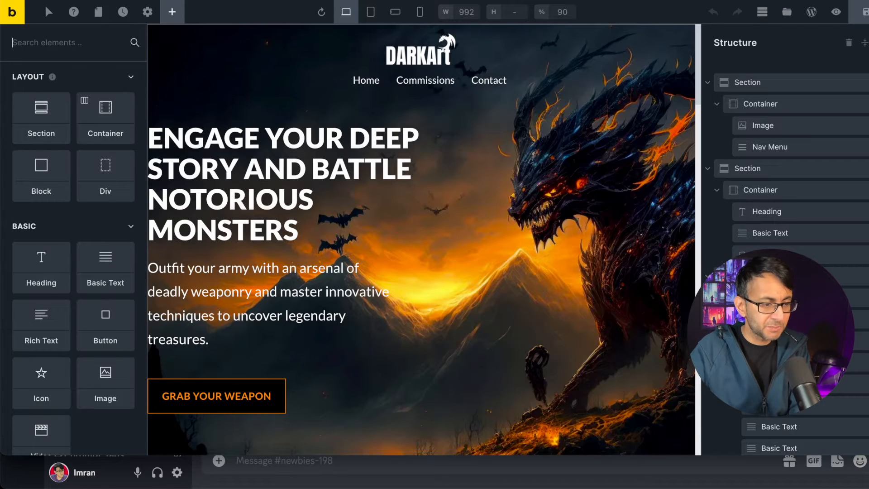
{"action": "key", "text": "ctrl+Tab"}
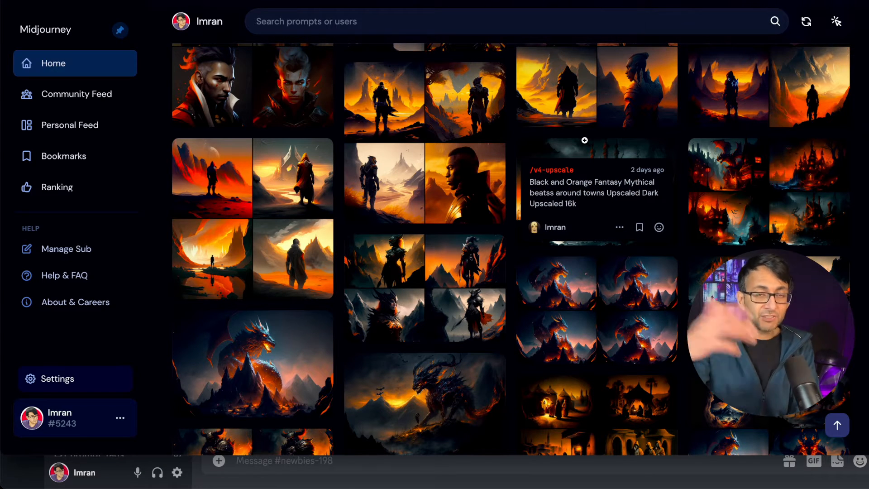
{"action": "scroll", "coordinate": [521, 302], "scroll_direction": "up", "scroll_amount": 1}
{"action": "scroll", "coordinate": [538, 260], "scroll_direction": "down", "scroll_amount": 4}
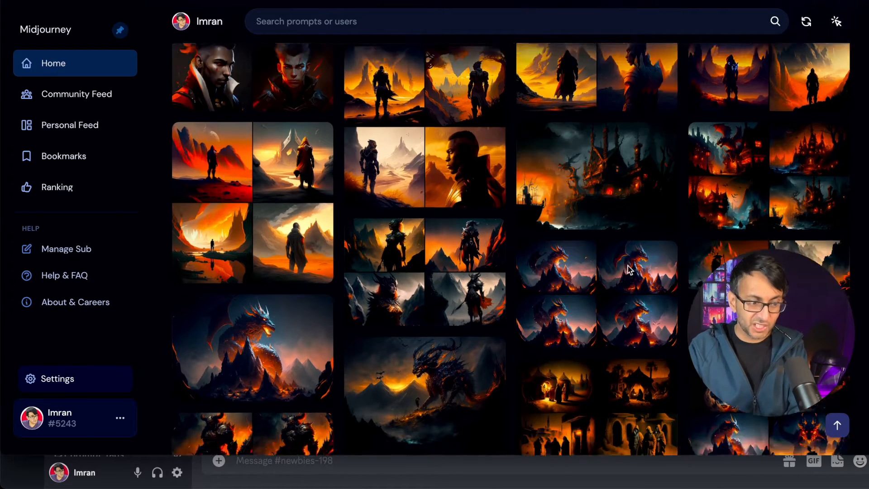
{"action": "scroll", "coordinate": [630, 269], "scroll_direction": "up", "scroll_amount": 5}
{"action": "scroll", "coordinate": [628, 268], "scroll_direction": "up", "scroll_amount": 2}
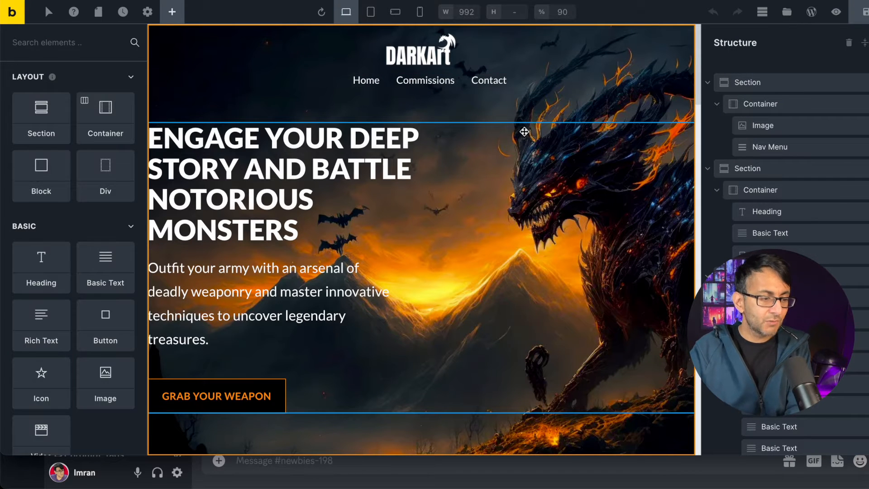
Collapse the whole page structure and expand only the header section and its container
{"action": "left_click", "coordinate": [865, 43]}
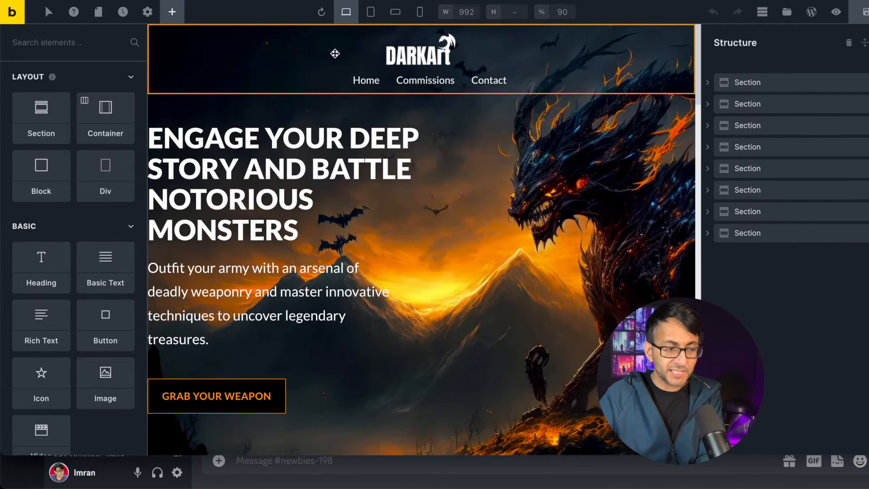
{"action": "left_click", "coordinate": [709, 84]}
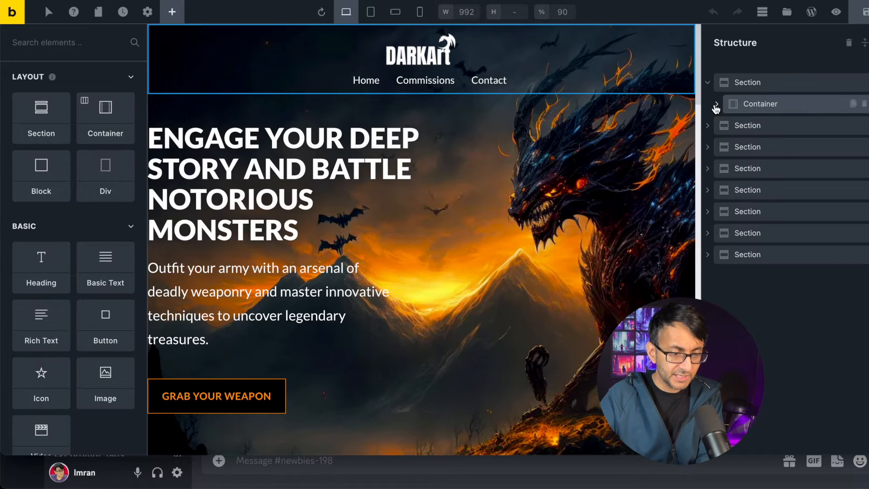
{"action": "left_click", "coordinate": [718, 105]}
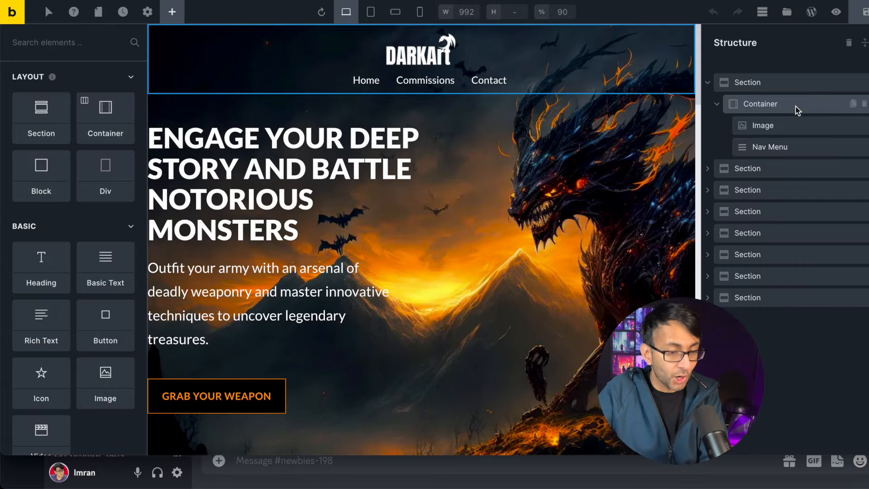
Examine the header section's layout styles, comparing its positioning, z-index and overflow with those of the hero section
{"action": "left_click", "coordinate": [788, 84]}
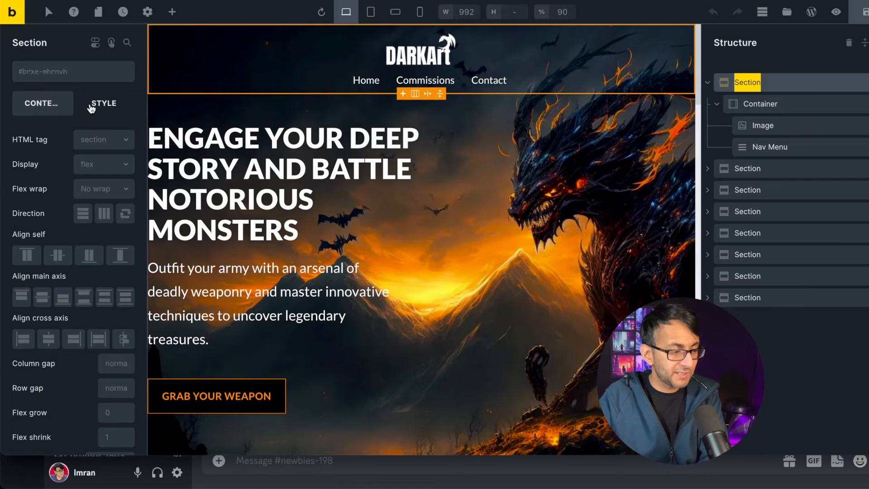
{"action": "left_click", "coordinate": [119, 109]}
{"action": "left_click", "coordinate": [126, 142]}
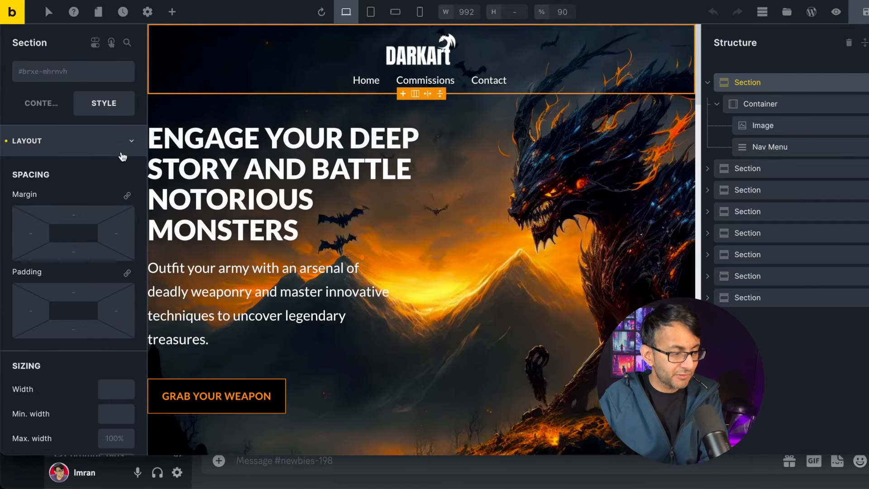
{"action": "scroll", "coordinate": [101, 383], "scroll_direction": "down", "scroll_amount": 10}
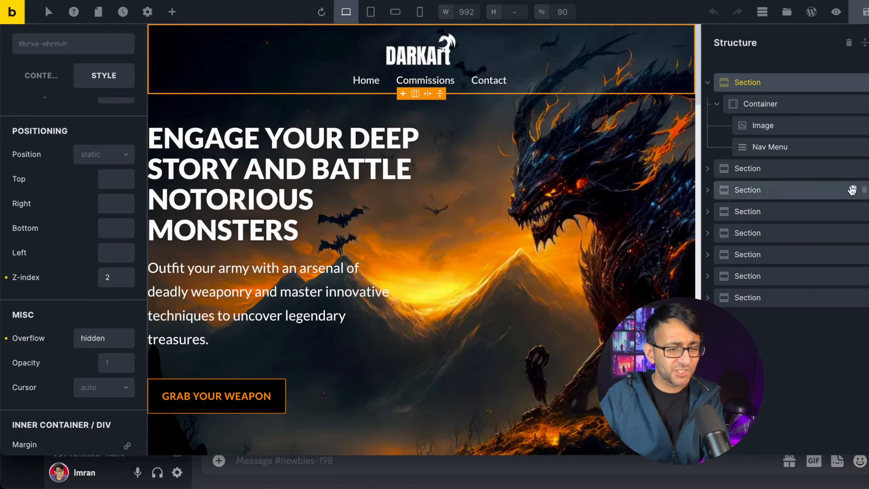
{"action": "left_click", "coordinate": [792, 167]}
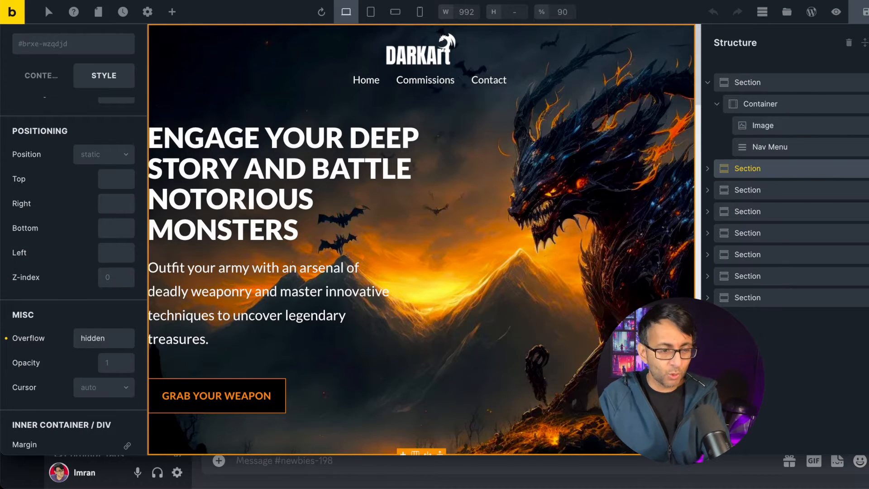
{"action": "left_click", "coordinate": [810, 84]}
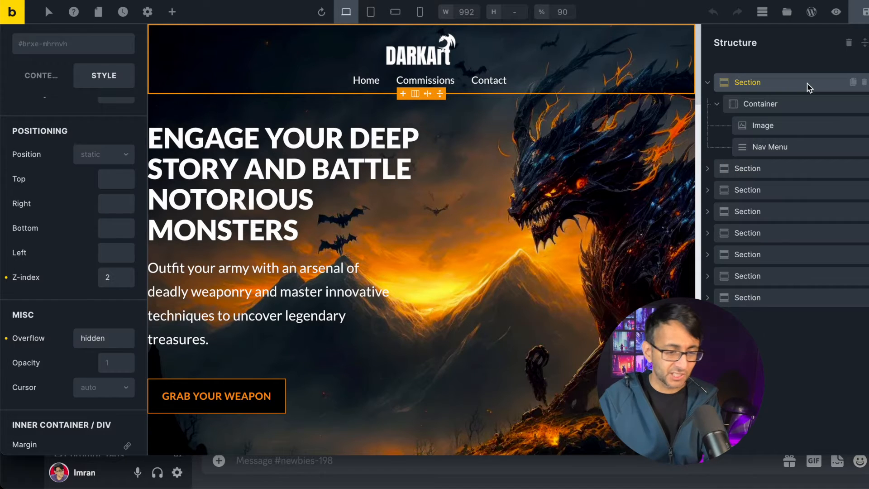
Examine the header container's spacing and alignment settings, and the settings of its logo image and nav menu
{"action": "left_click", "coordinate": [808, 103]}
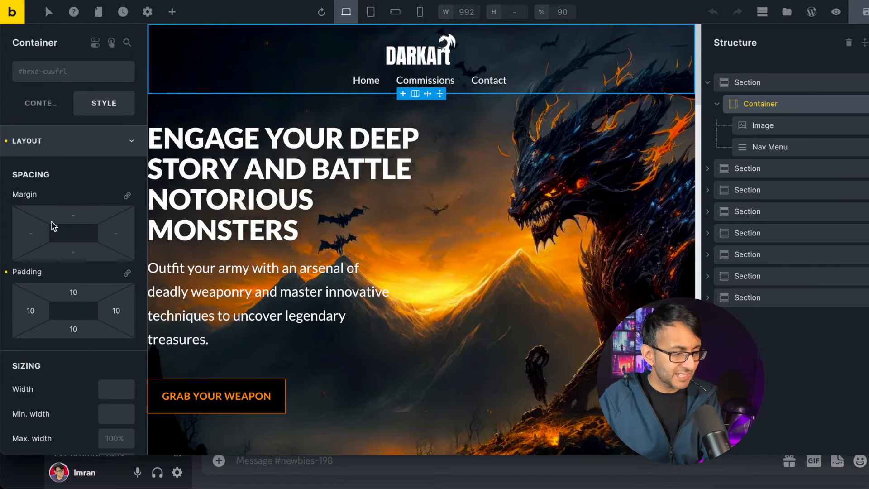
{"action": "left_click", "coordinate": [57, 108]}
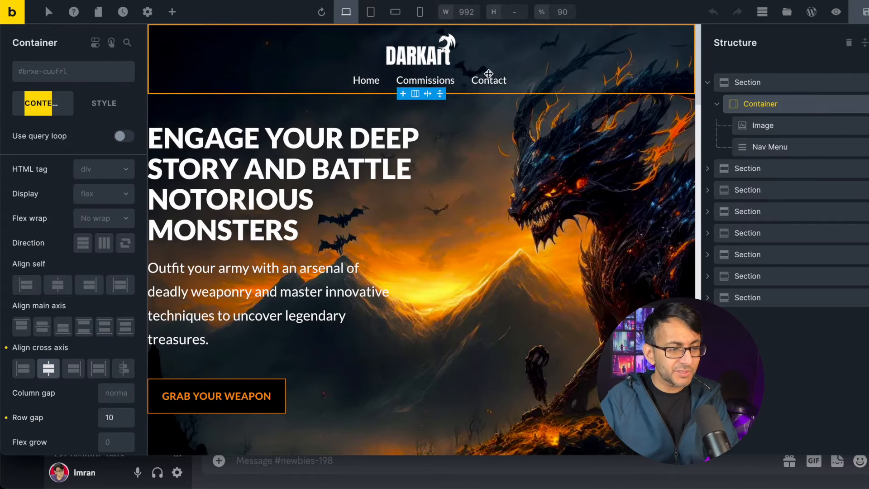
{"action": "left_click", "coordinate": [788, 127]}
{"action": "left_click", "coordinate": [786, 148]}
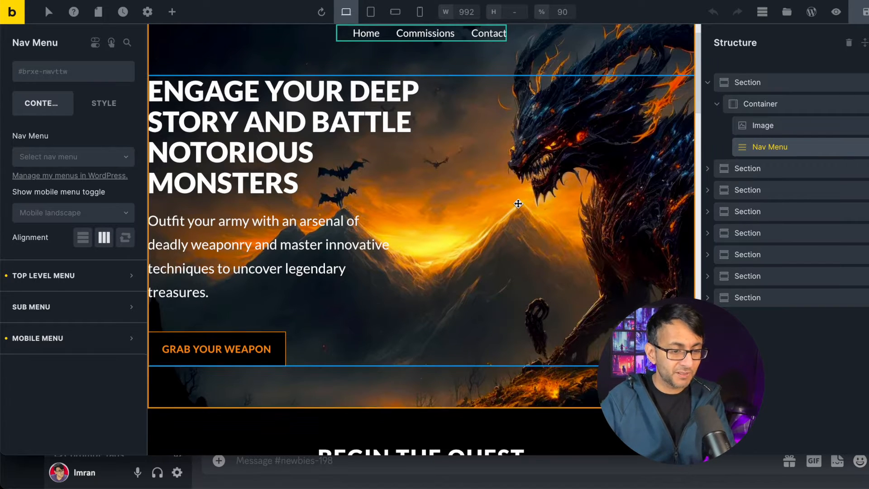
Expand the hero section and its container, and examine the content settings of its heading, basic text and button
{"action": "left_click", "coordinate": [799, 170]}
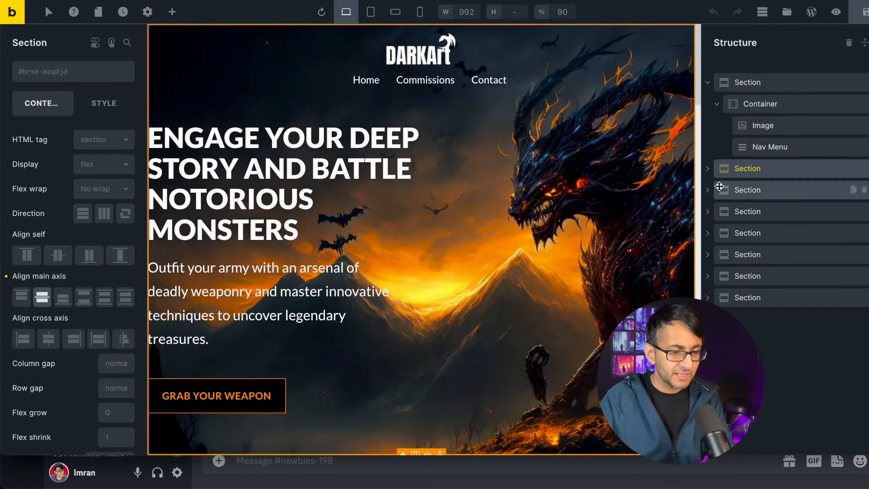
{"action": "left_click", "coordinate": [707, 168]}
{"action": "left_click", "coordinate": [716, 190]}
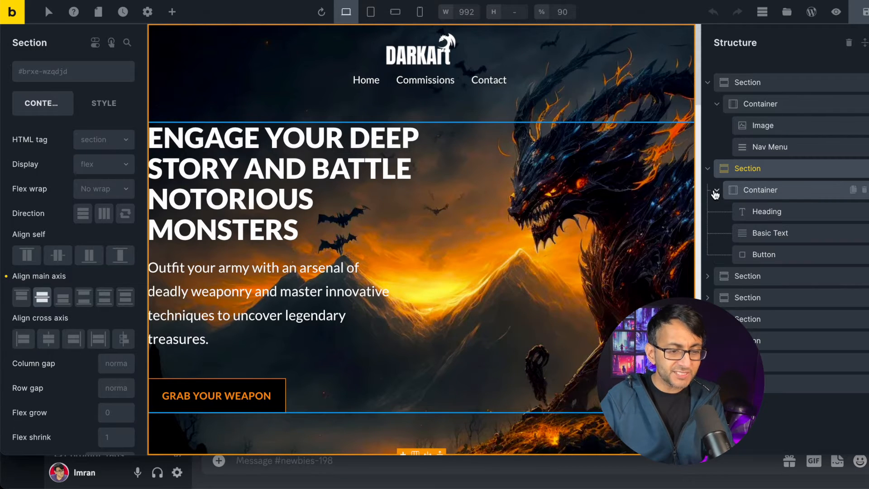
{"action": "left_click", "coordinate": [775, 211]}
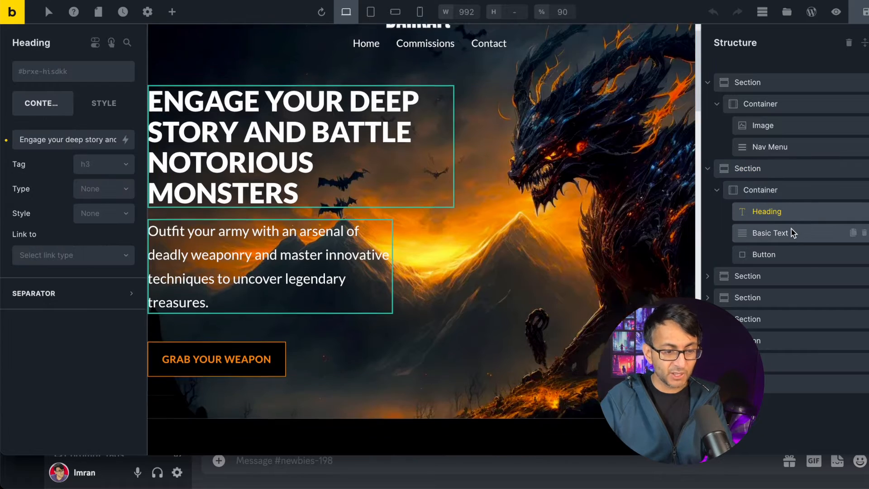
{"action": "left_click", "coordinate": [792, 233]}
{"action": "left_click", "coordinate": [791, 253]}
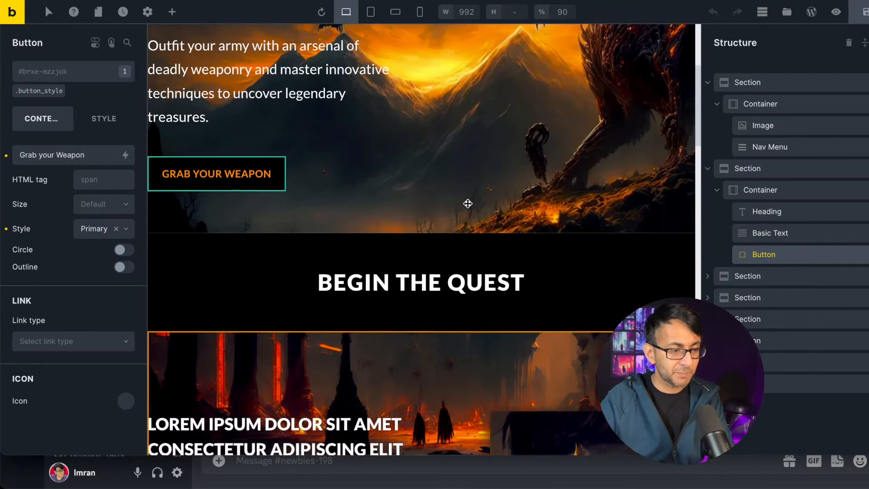
{"action": "scroll", "coordinate": [468, 203], "scroll_direction": "up", "scroll_amount": 4}
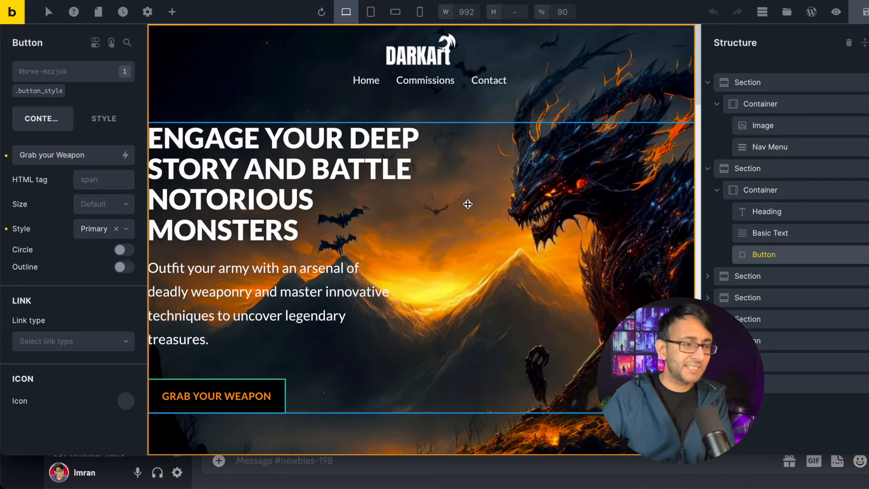
Examine the hero heading's layout and typography styles, including maximum width, font size, weight and line height
{"action": "left_click", "coordinate": [769, 217]}
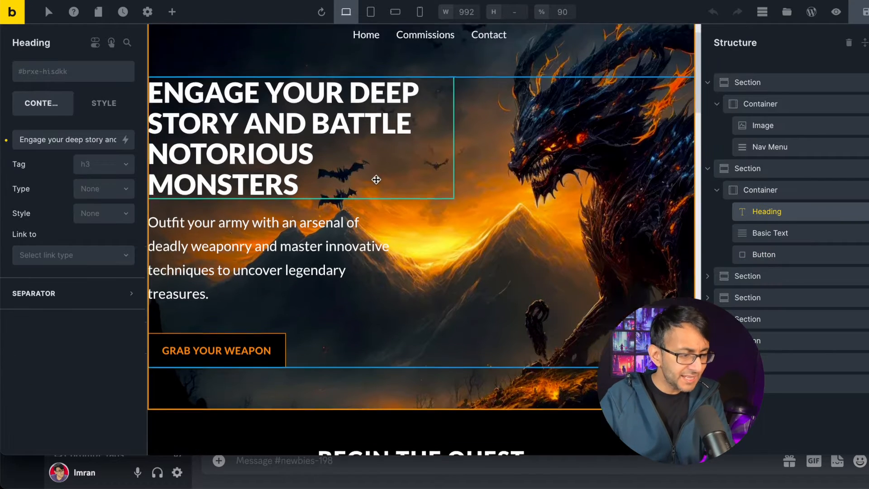
{"action": "left_click", "coordinate": [102, 104]}
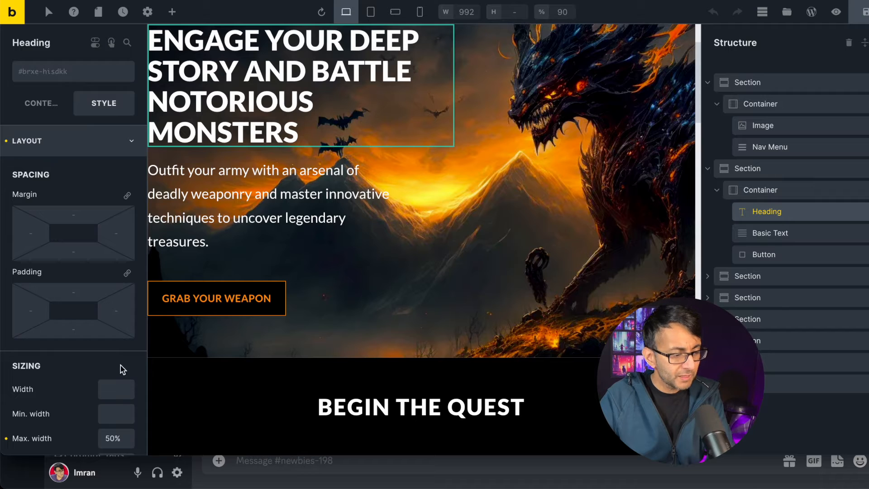
{"action": "left_click", "coordinate": [125, 155]}
{"action": "left_click", "coordinate": [124, 171]}
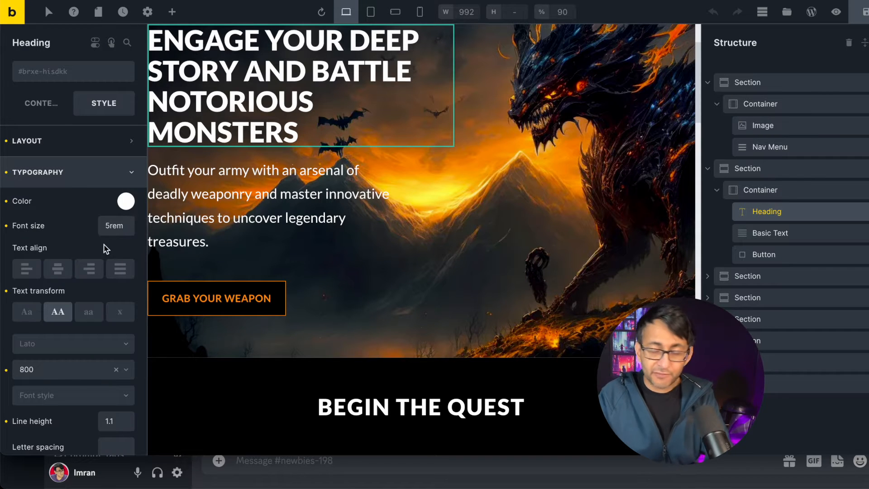
{"action": "left_click", "coordinate": [124, 171]}
{"action": "scroll", "coordinate": [285, 209], "scroll_direction": "up", "scroll_amount": 1}
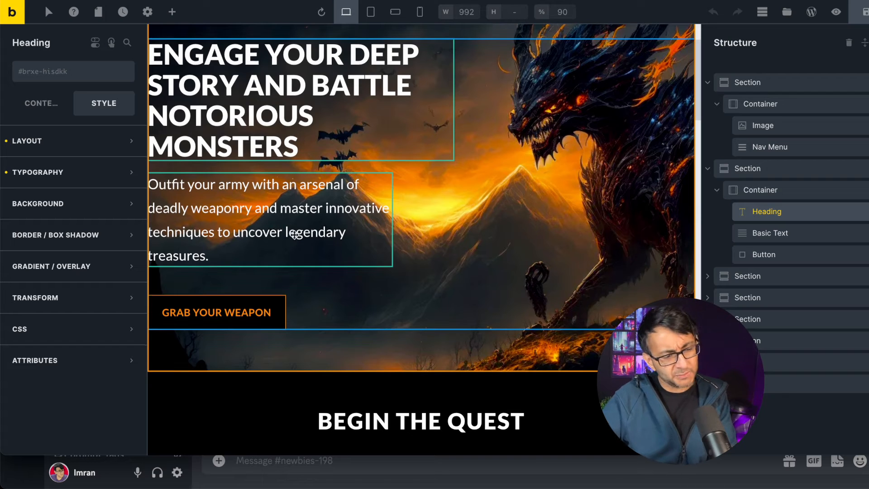
{"action": "scroll", "coordinate": [277, 225], "scroll_direction": "up", "scroll_amount": 3}
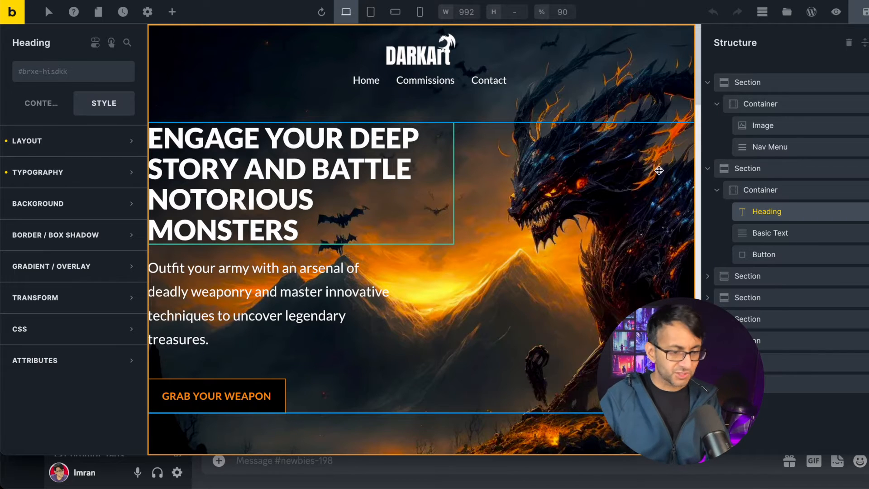
Examine the hero container's direction, alignment and row gap settings, along with its spacing and maximum width
{"action": "left_click", "coordinate": [801, 190]}
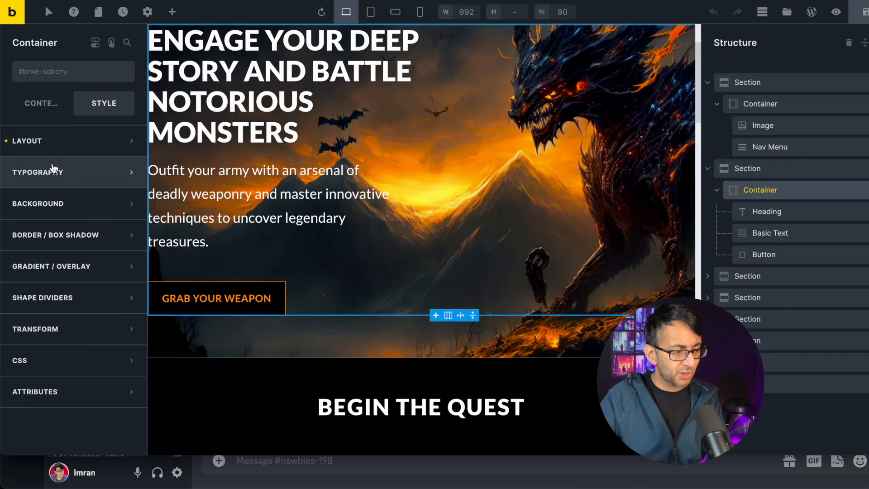
{"action": "left_click", "coordinate": [782, 169]}
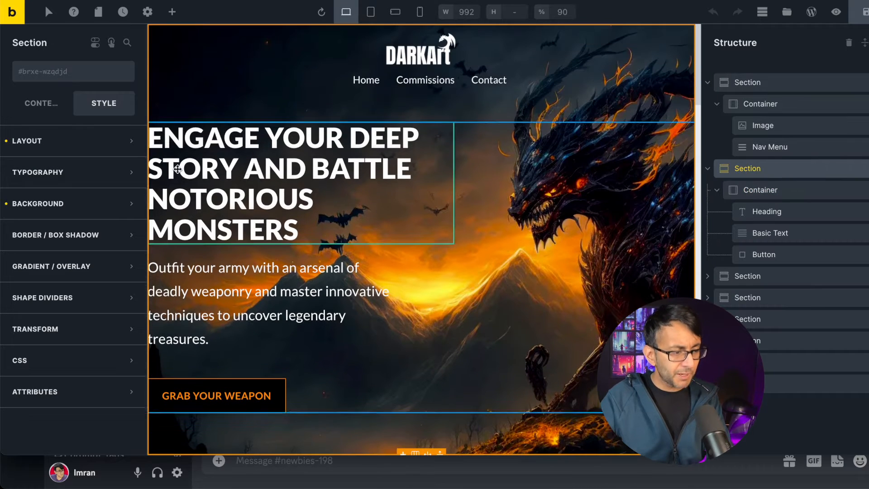
{"action": "left_click", "coordinate": [38, 113]}
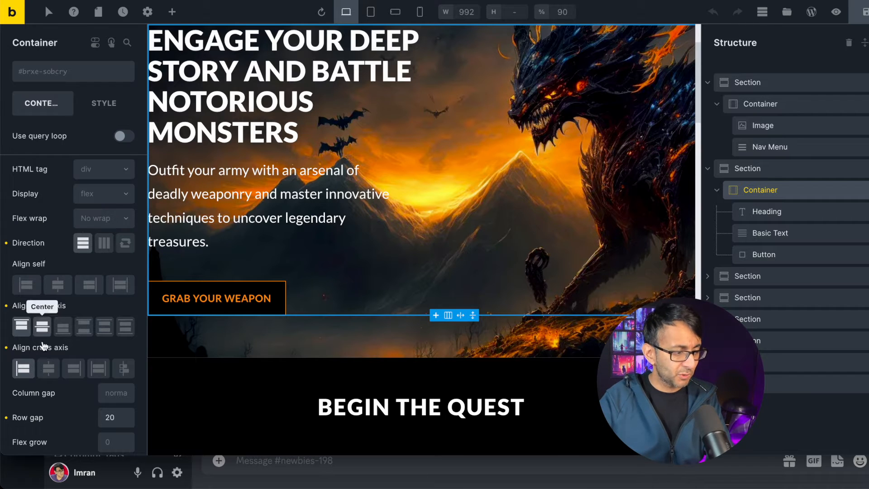
{"action": "scroll", "coordinate": [376, 246], "scroll_direction": "up", "scroll_amount": 3}
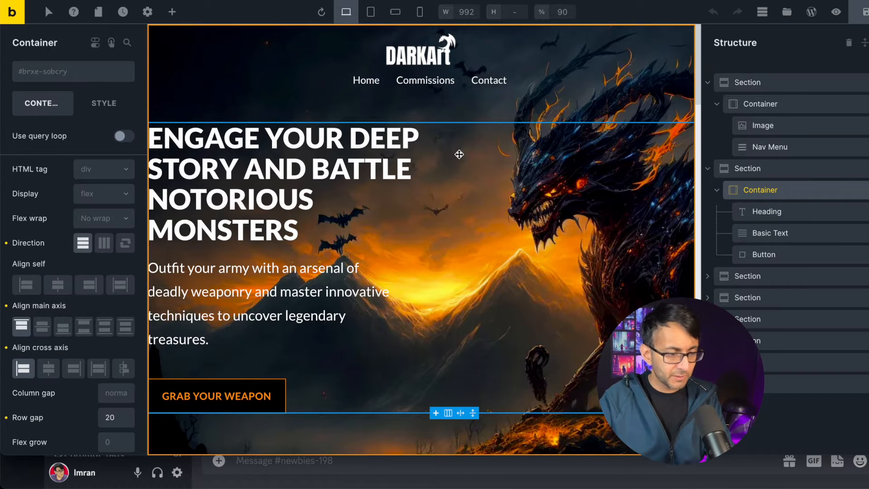
{"action": "left_click", "coordinate": [90, 111]}
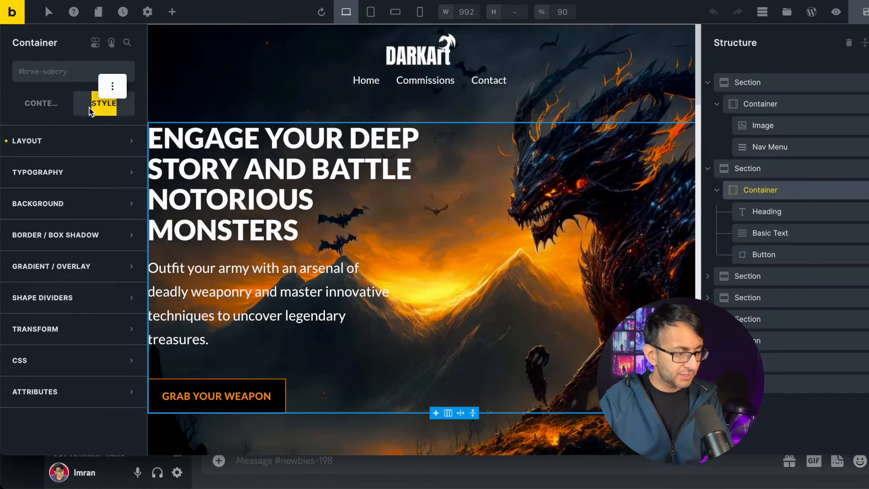
{"action": "left_click", "coordinate": [131, 141]}
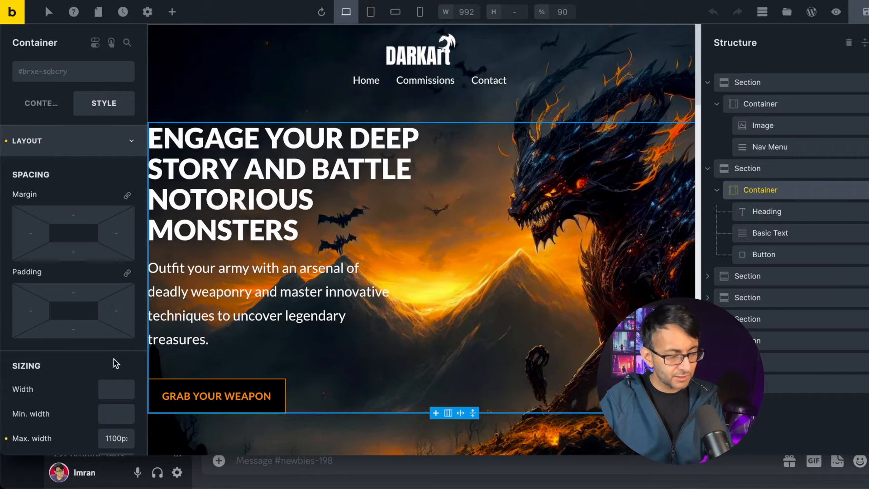
{"action": "scroll", "coordinate": [113, 362], "scroll_direction": "down", "scroll_amount": 3}
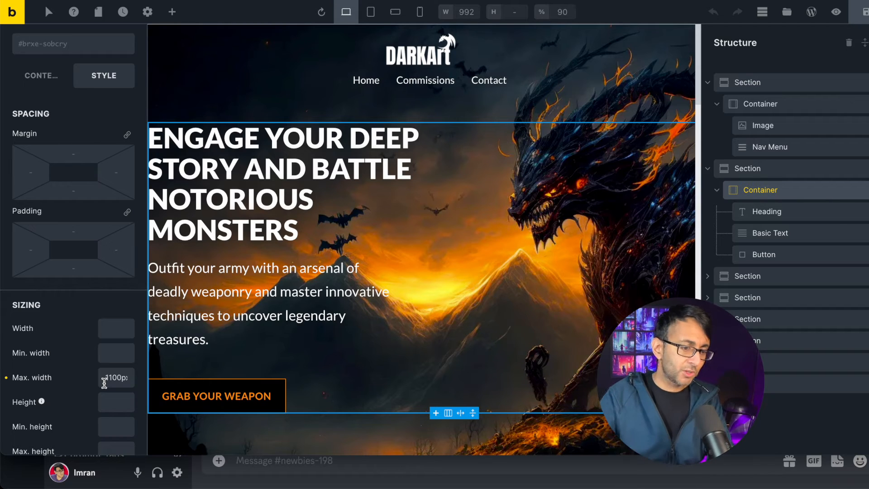
Clear the hero heading's maximum width to preview it unrestricted, and set it back to 50%
{"action": "left_click", "coordinate": [770, 213]}
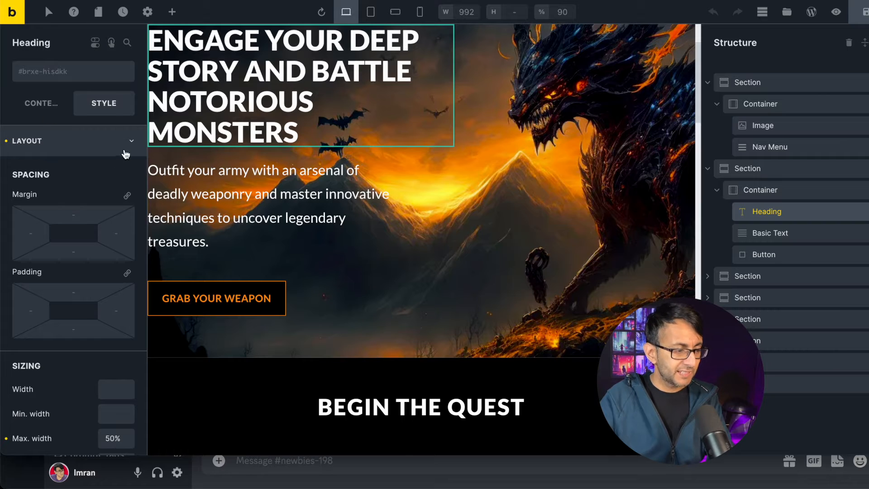
{"action": "scroll", "coordinate": [113, 369], "scroll_direction": "down", "scroll_amount": 2}
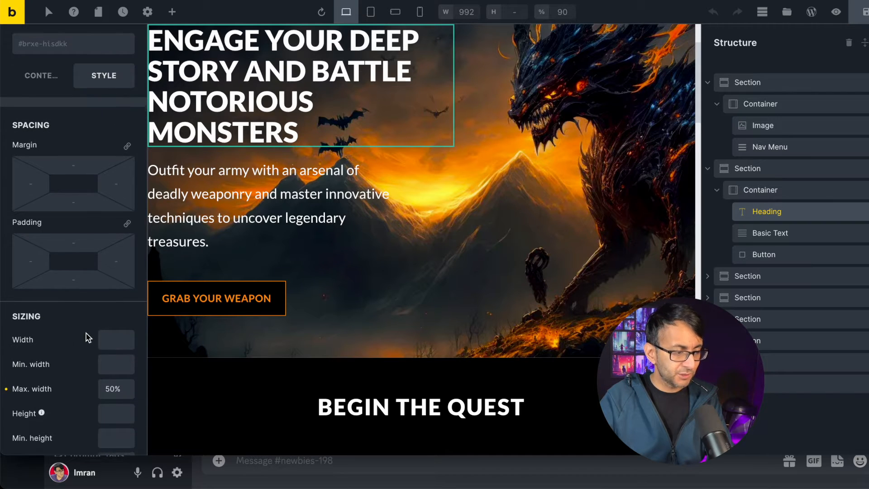
{"action": "scroll", "coordinate": [91, 317], "scroll_direction": "up", "scroll_amount": 1}
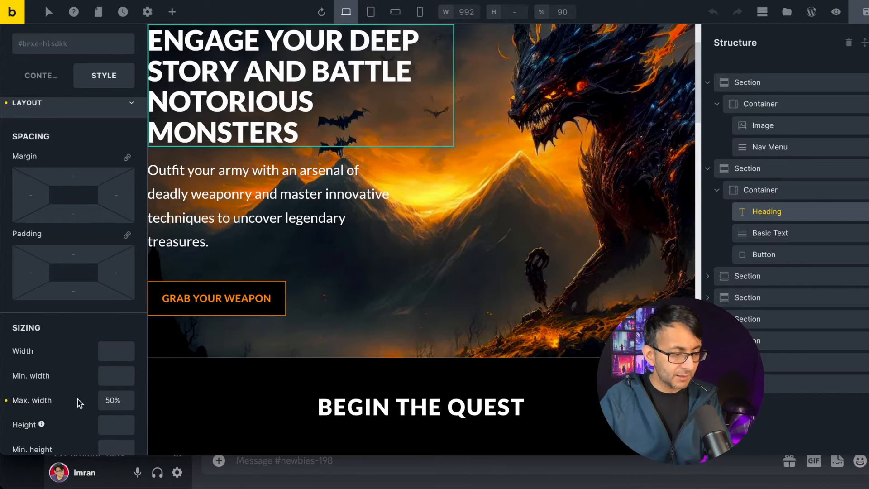
{"action": "left_click", "coordinate": [110, 400]}
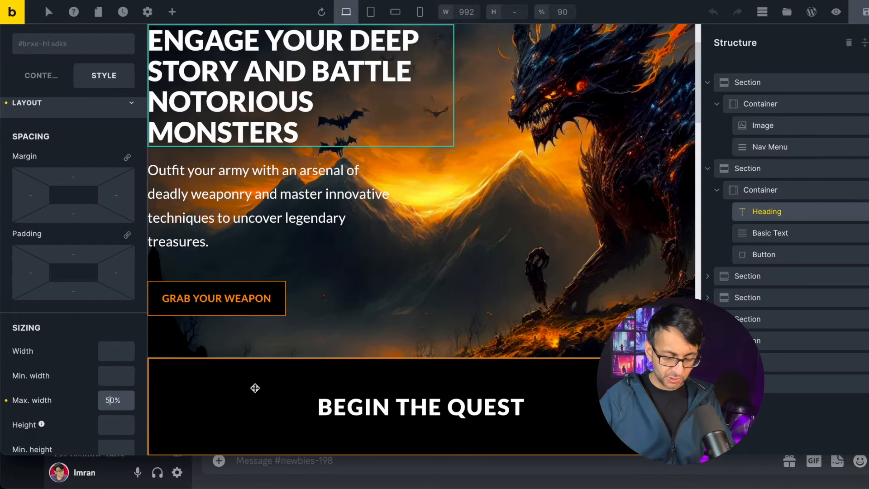
{"action": "key", "text": "BackSpace"}
{"action": "key", "text": "BackSpace"}
{"action": "key", "text": "BackSpace"}
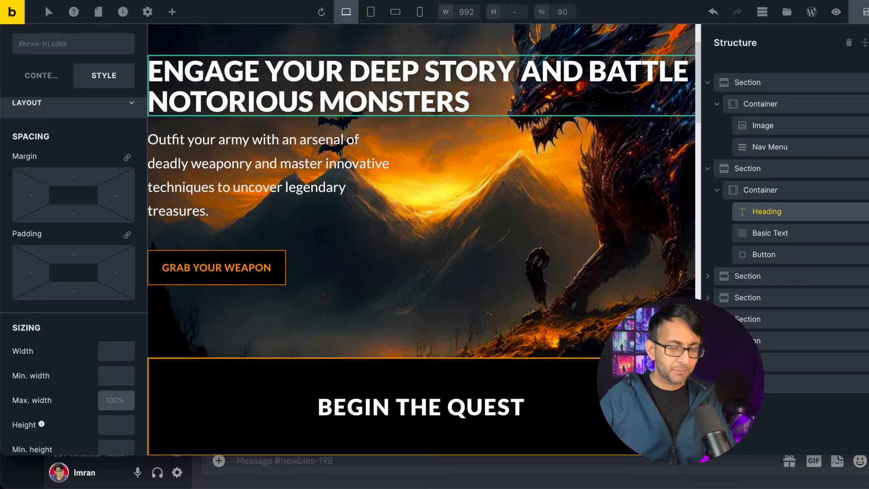
{"action": "type", "text": "50%"}
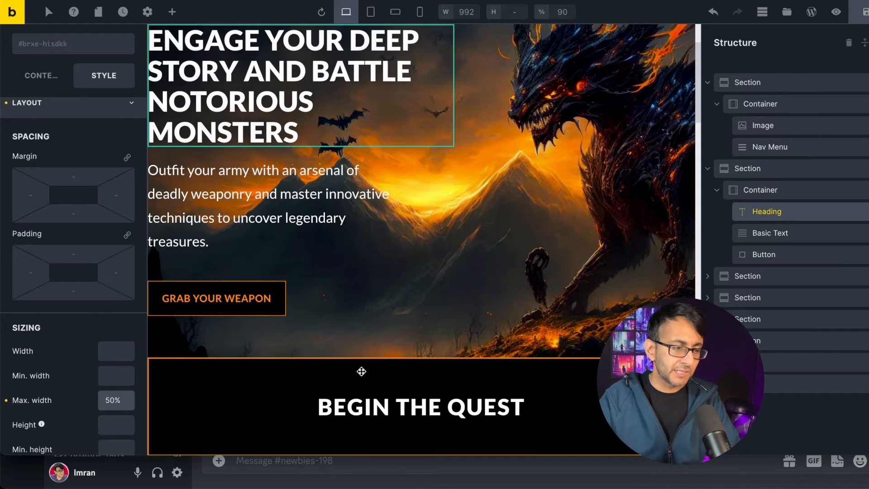
{"action": "scroll", "coordinate": [423, 345], "scroll_direction": "up", "scroll_amount": 3}
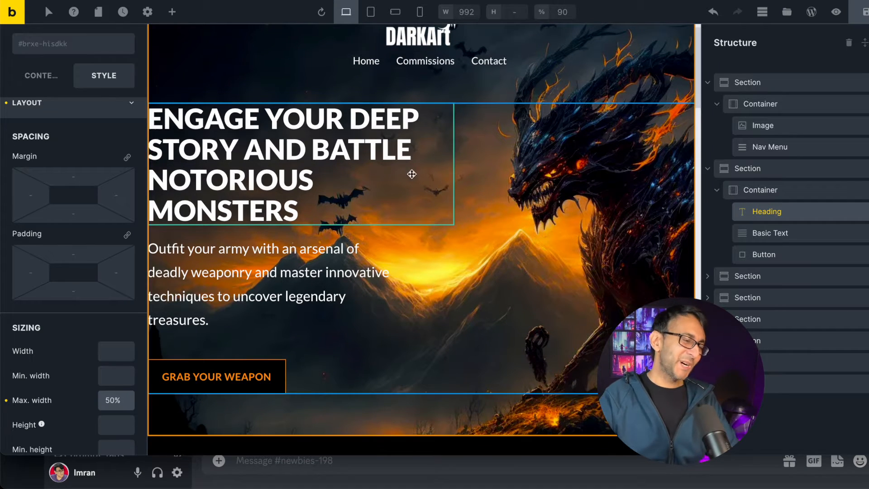
Examine the element-level styles of the hero's basic text and button, including the button's layout spacing and background
{"action": "left_click", "coordinate": [353, 252]}
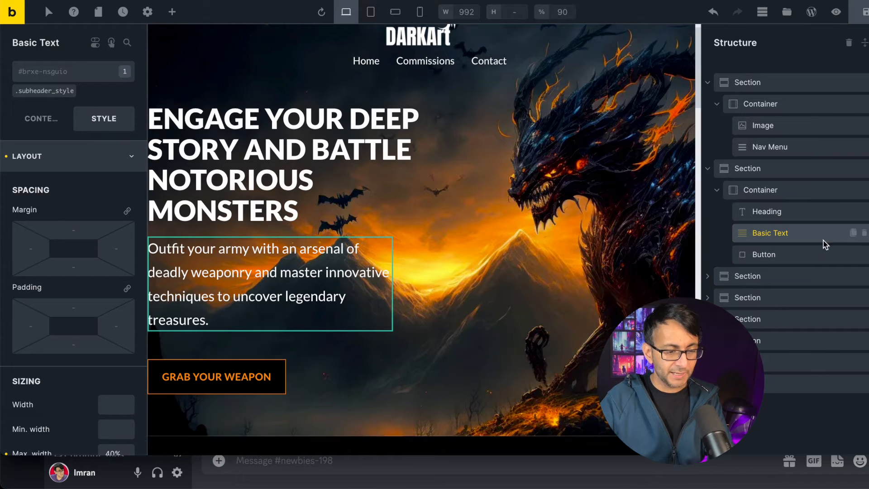
{"action": "left_click", "coordinate": [792, 255]}
{"action": "scroll", "coordinate": [317, 244], "scroll_direction": "down", "scroll_amount": 7}
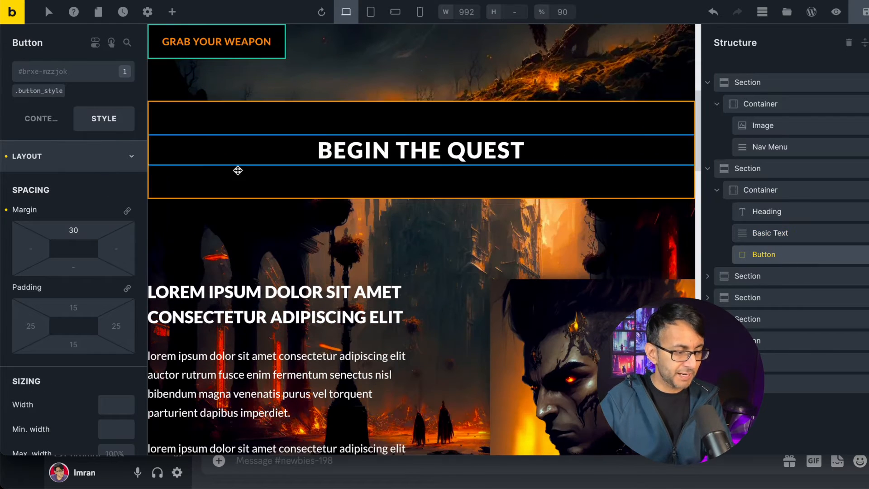
{"action": "scroll", "coordinate": [287, 220], "scroll_direction": "up", "scroll_amount": 3}
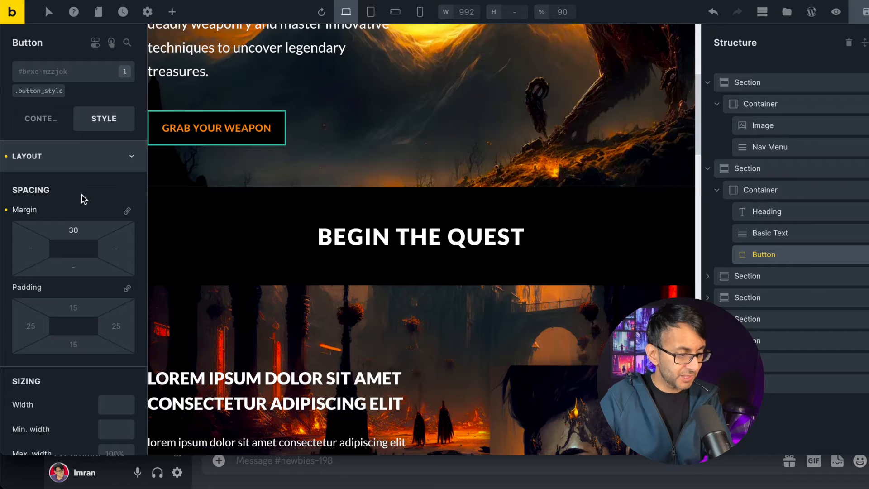
{"action": "left_click", "coordinate": [120, 157]}
{"action": "left_click", "coordinate": [124, 218]}
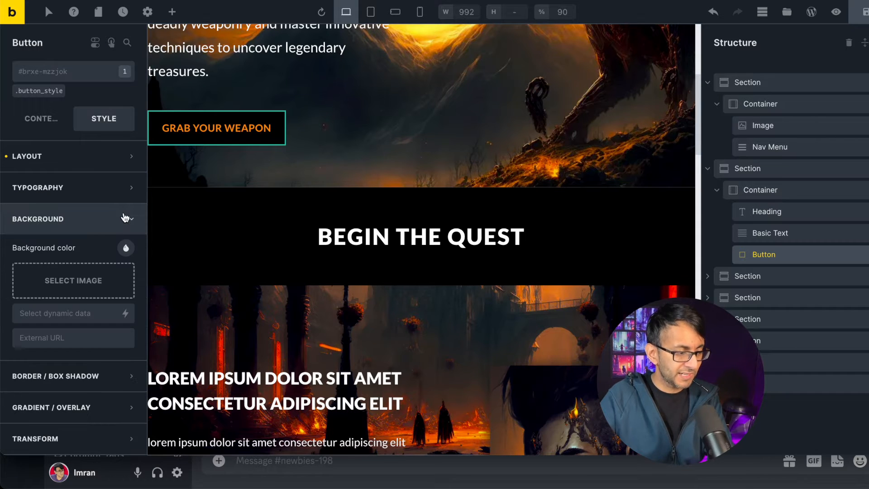
{"action": "left_click", "coordinate": [124, 218]}
{"action": "scroll", "coordinate": [245, 168], "scroll_direction": "up", "scroll_amount": 1}
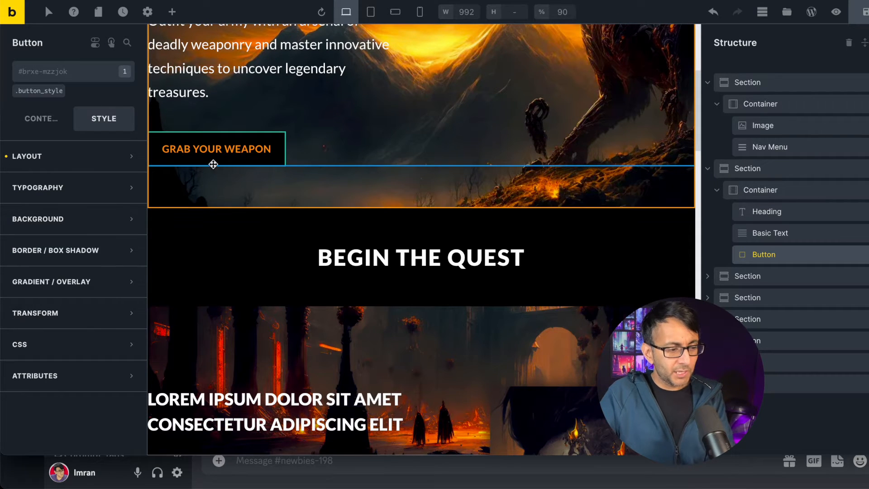
{"action": "left_click", "coordinate": [129, 159]}
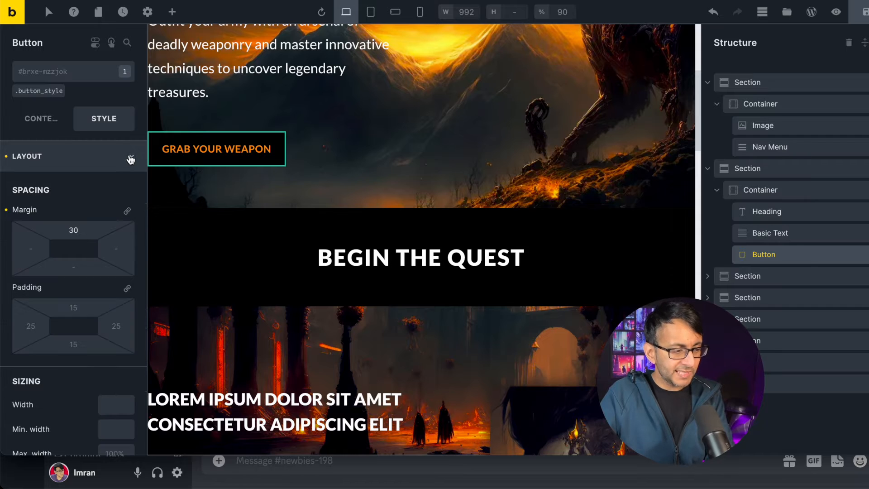
{"action": "left_click", "coordinate": [130, 159]}
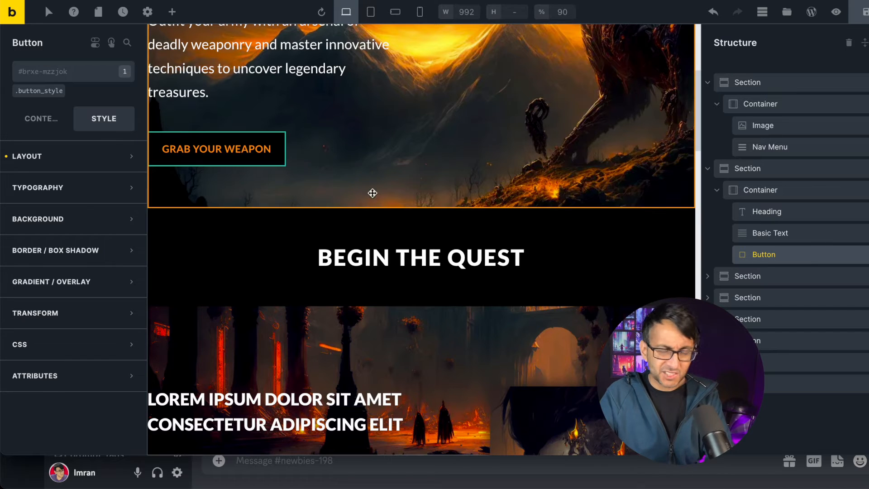
Switch the hero button to its button_style class and examine the class's background, border and typography styles
{"action": "left_click", "coordinate": [52, 91]}
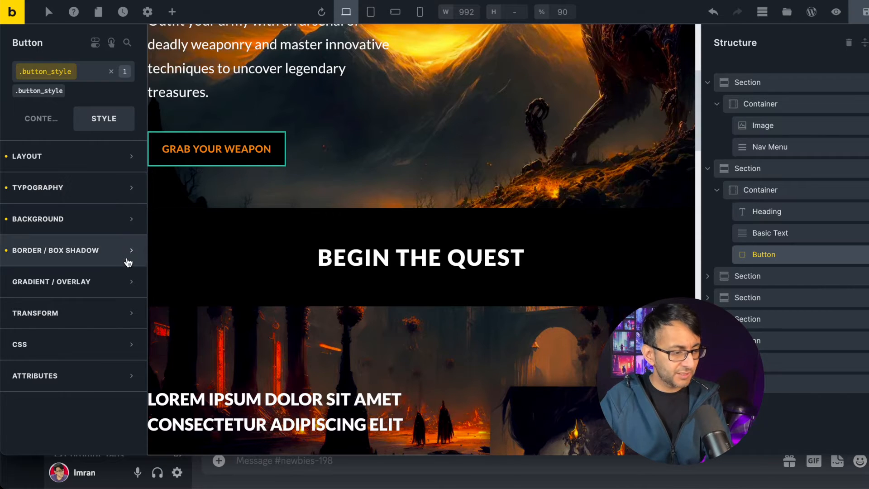
{"action": "left_click", "coordinate": [130, 220]}
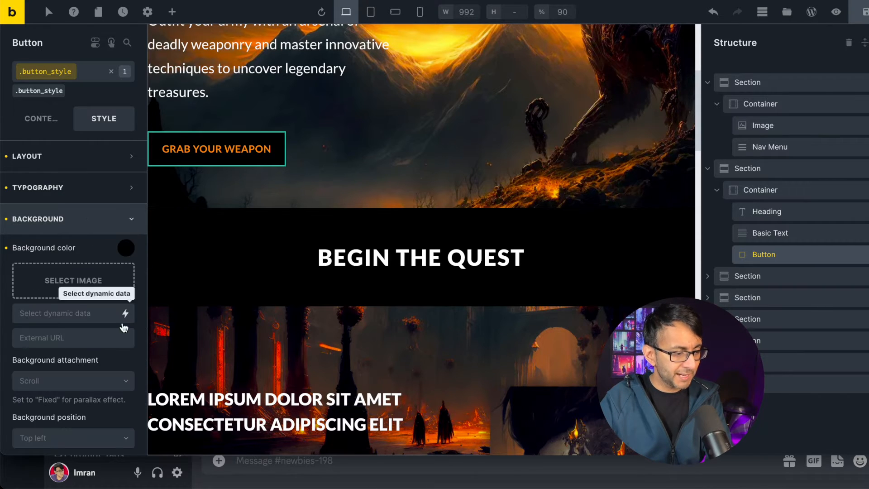
{"action": "left_click", "coordinate": [119, 228]}
{"action": "left_click", "coordinate": [122, 252]}
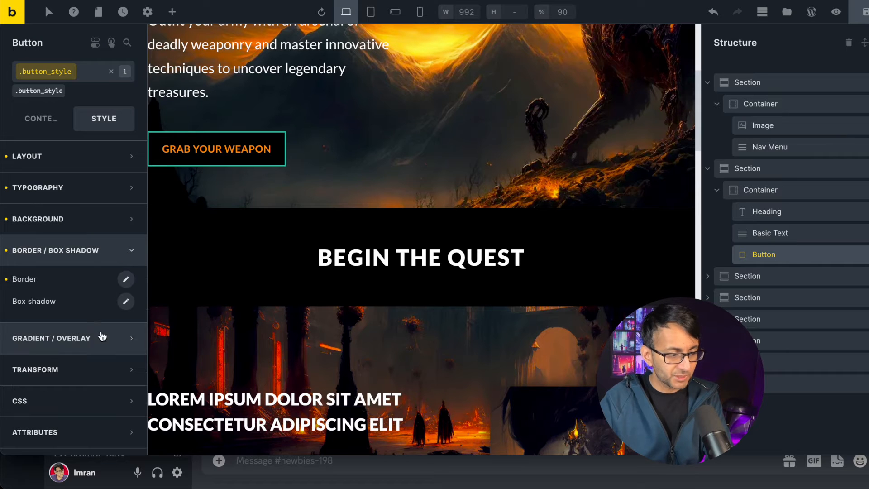
{"action": "left_click", "coordinate": [126, 279]}
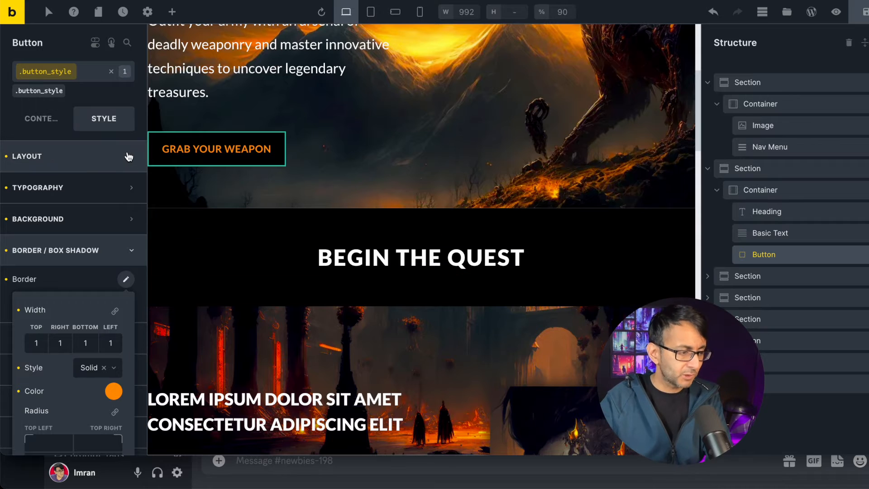
{"action": "left_click", "coordinate": [129, 186]}
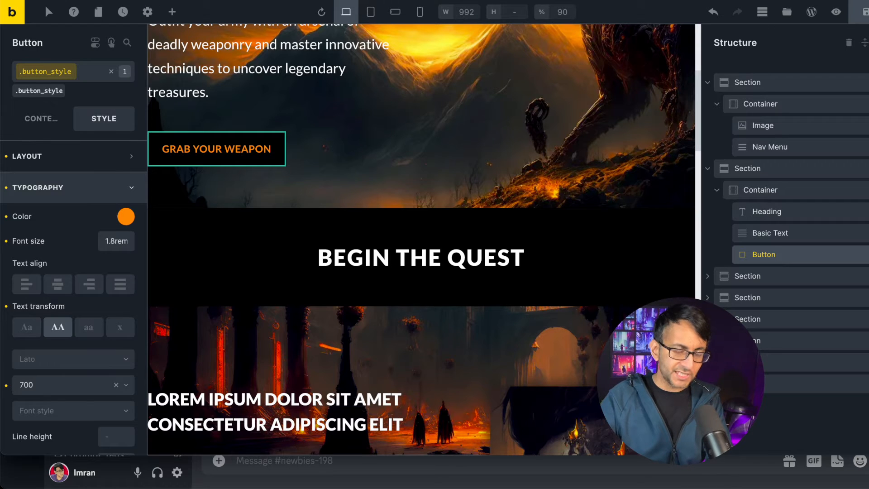
Switch to the WordPress dashboard and look through the Bricks options
{"action": "key", "text": "ctrl+shift+Tab"}
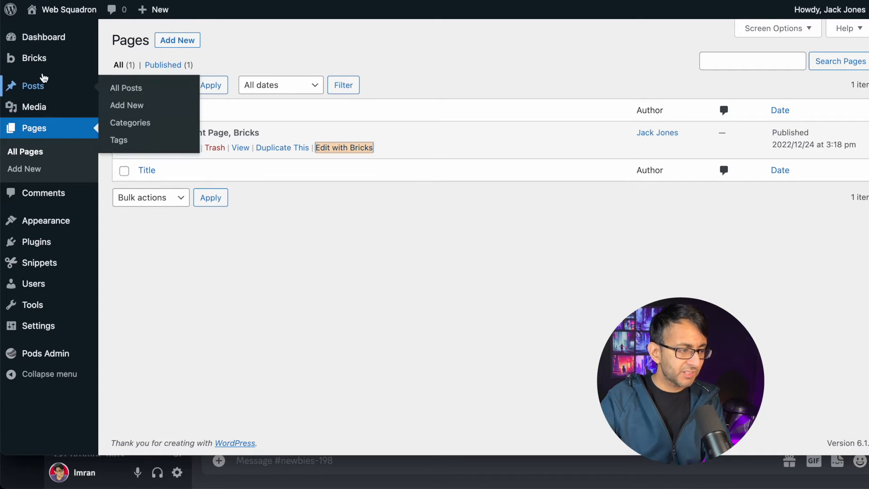
{"action": "mouse_move", "coordinate": [96, 63]}
{"action": "left_click", "coordinate": [135, 112]}
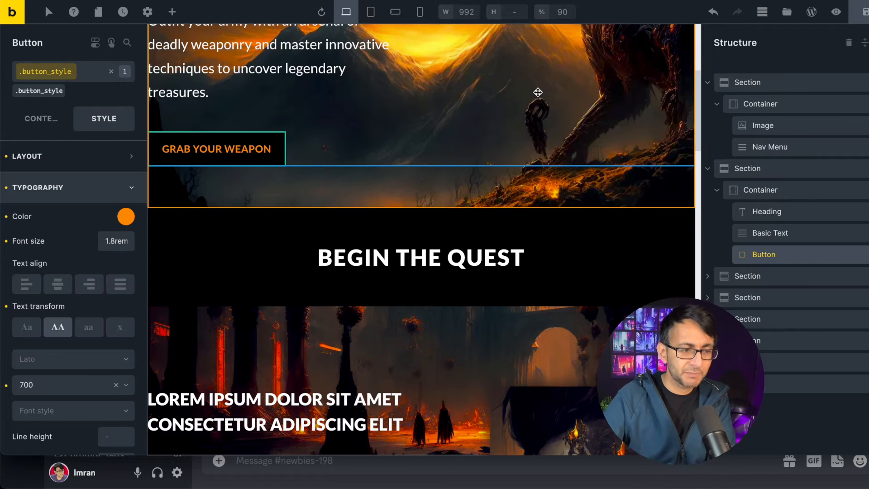
Clear the hero section's top margin to preview the layout without the header overlap, and restore it to -125
{"action": "scroll", "coordinate": [550, 214], "scroll_direction": "up", "scroll_amount": 3}
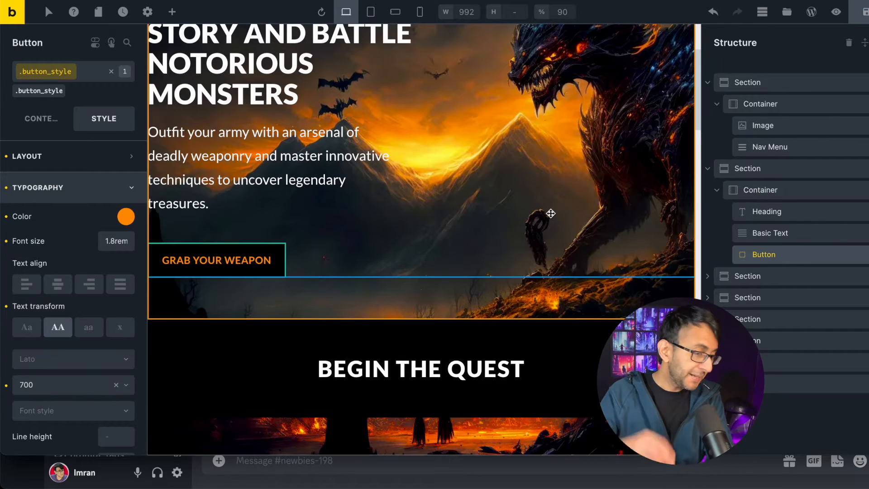
{"action": "scroll", "coordinate": [485, 145], "scroll_direction": "up", "scroll_amount": 3}
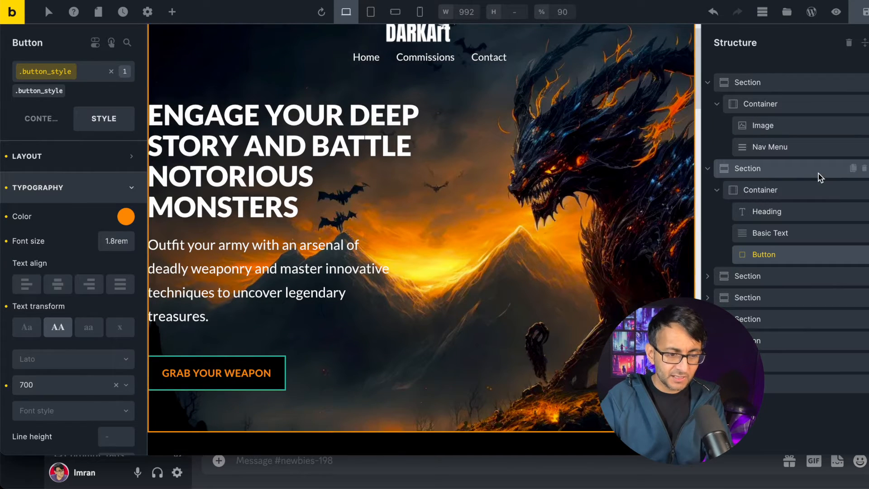
{"action": "double_click", "coordinate": [797, 169]}
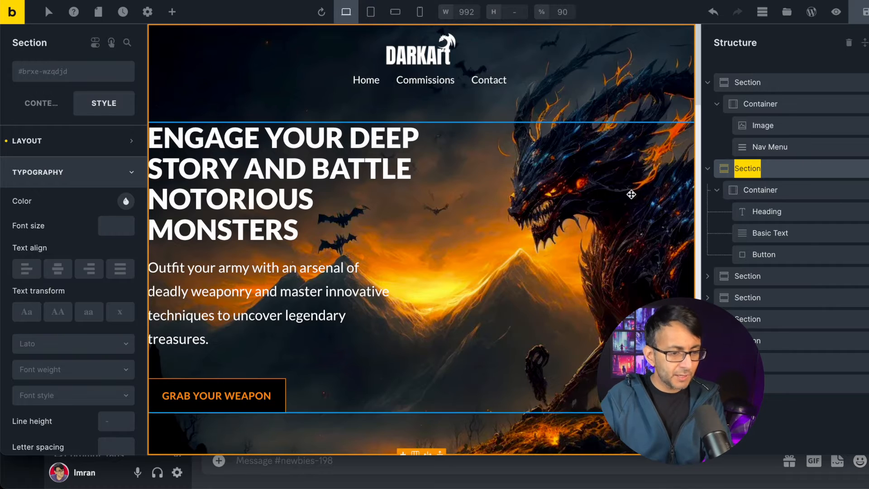
{"action": "left_click", "coordinate": [709, 169]}
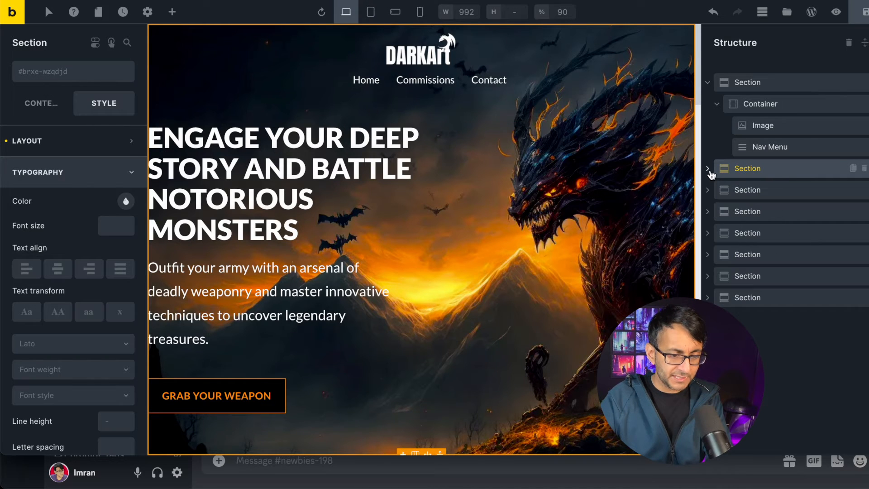
{"action": "left_click", "coordinate": [128, 150]}
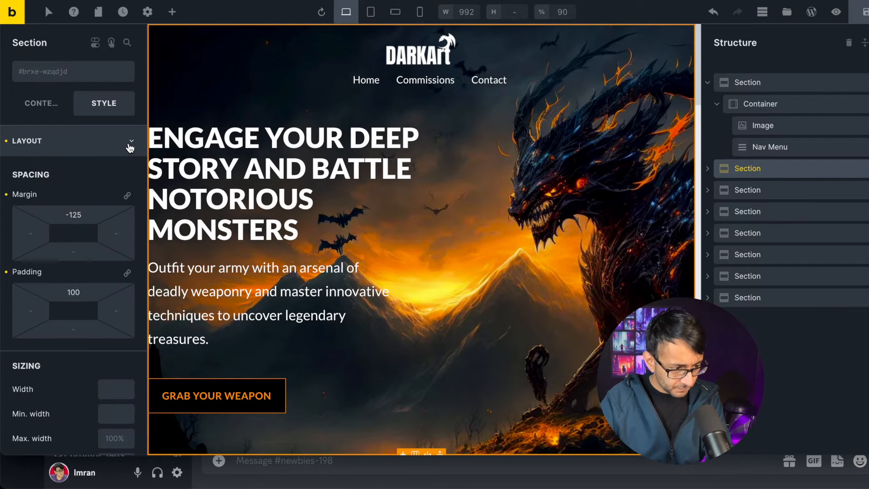
{"action": "left_click", "coordinate": [91, 215]}
{"action": "key", "text": "BackSpace"}
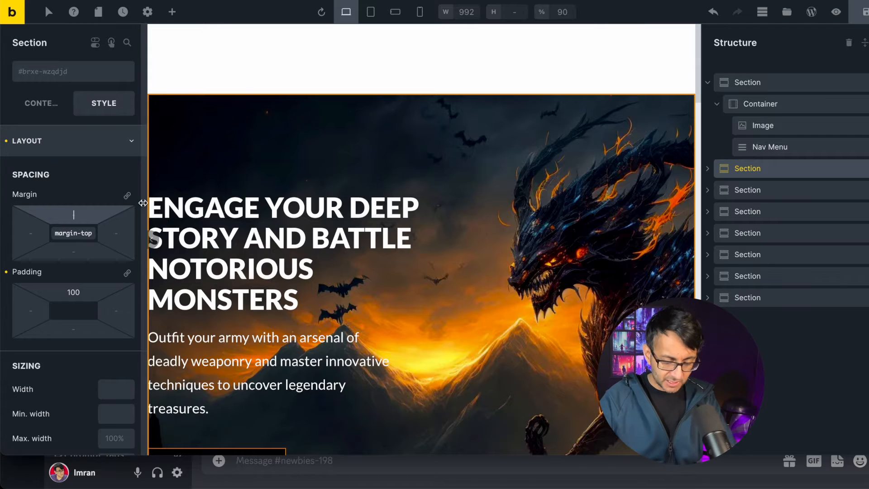
{"action": "type", "text": "-125"}
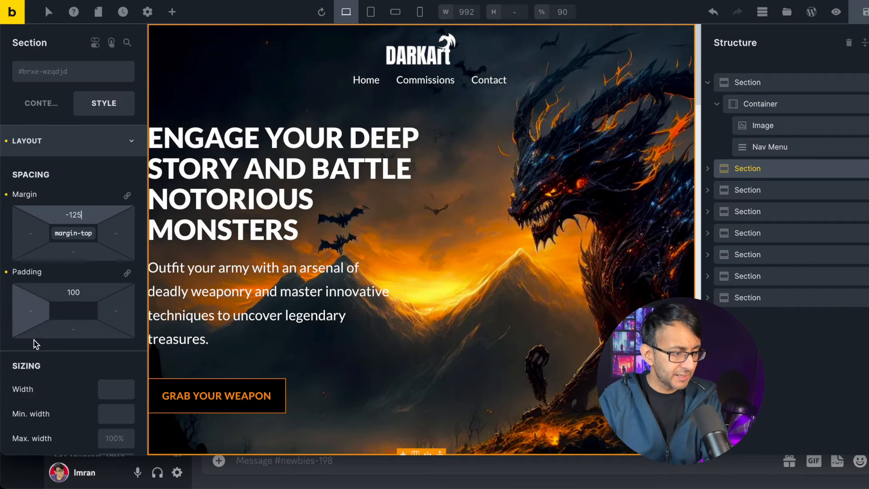
Clear the hero section's top padding to preview the layout without it, and restore it to 100
{"action": "left_click", "coordinate": [74, 293]}
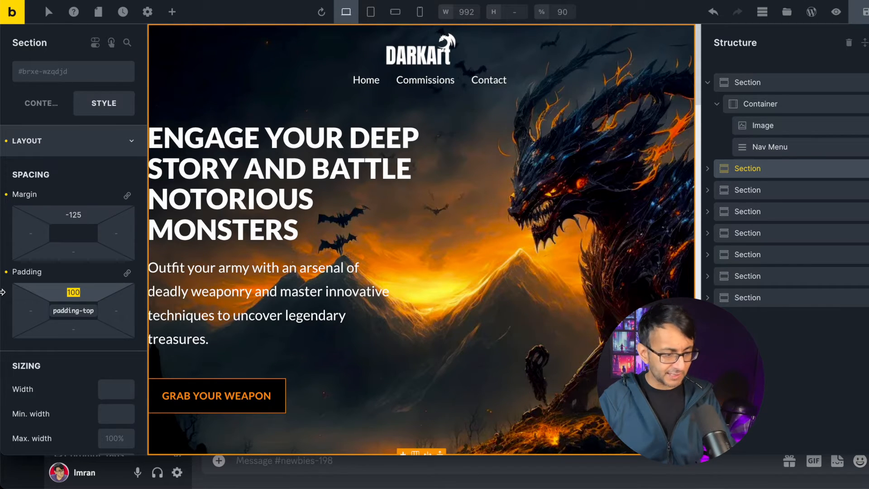
{"action": "key", "text": "BackSpace"}
{"action": "type", "text": "1"}
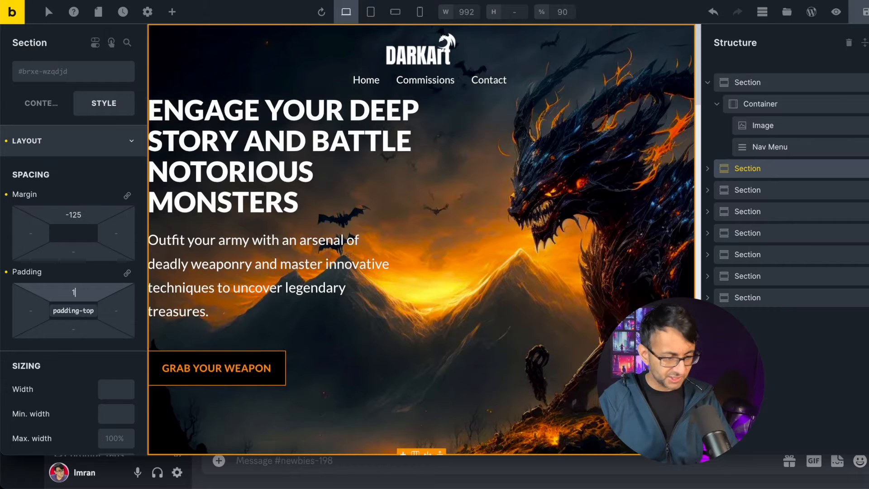
{"action": "type", "text": "00"}
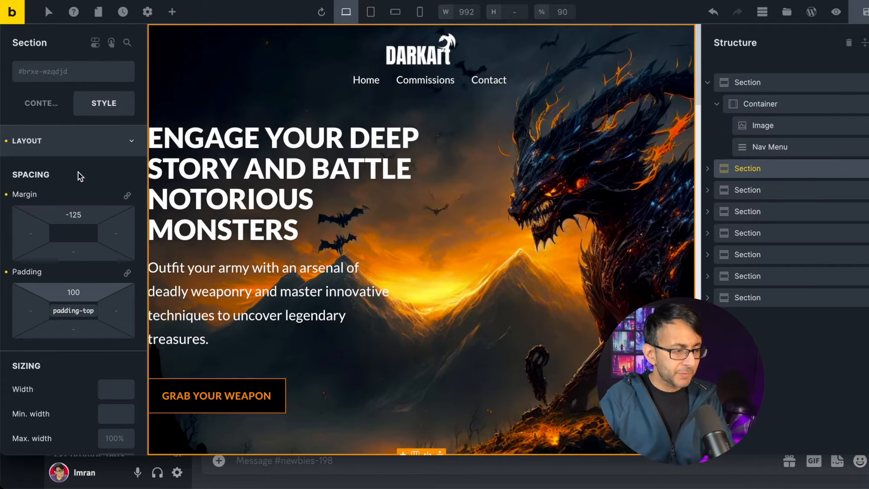
Examine the hero section's background settings, including the image, position, repeat and size
{"action": "left_click", "coordinate": [130, 140]}
{"action": "left_click", "coordinate": [126, 205]}
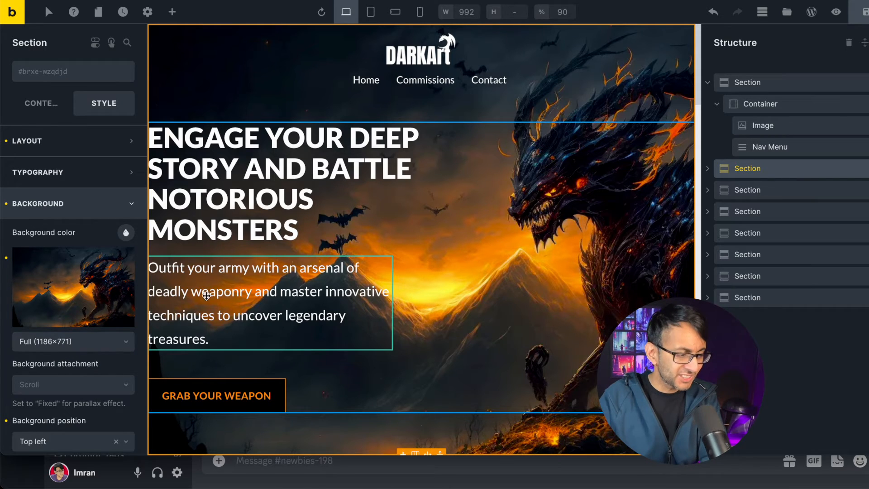
{"action": "scroll", "coordinate": [68, 310], "scroll_direction": "down", "scroll_amount": 4}
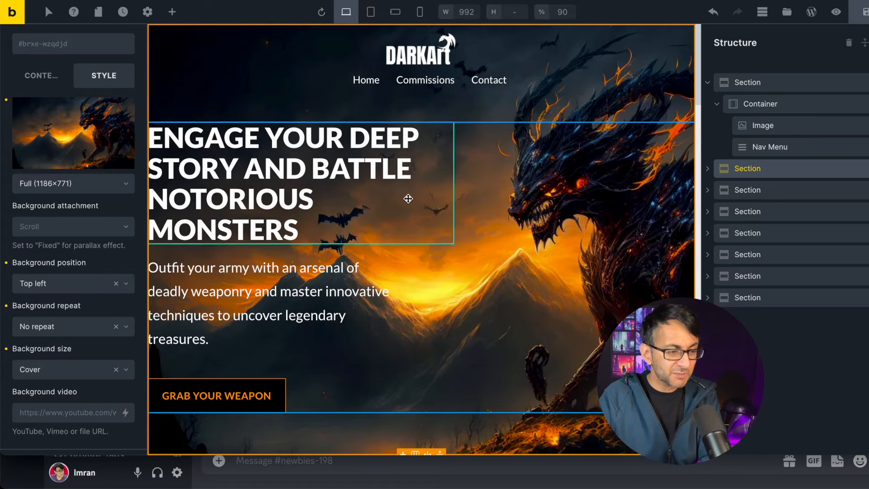
{"action": "scroll", "coordinate": [477, 316], "scroll_direction": "down", "scroll_amount": 3}
Expand the Begin the Quest section and examine the content settings of the section and its container, including the cross-axis alignment
{"action": "left_click", "coordinate": [743, 191]}
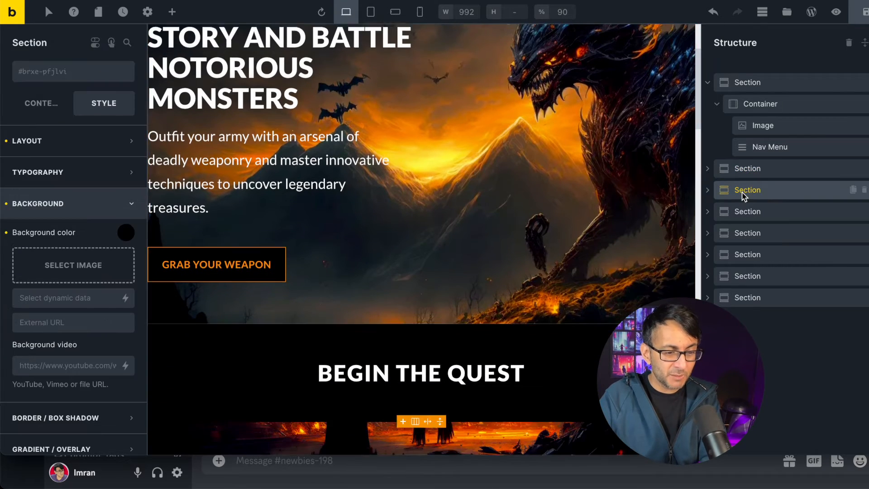
{"action": "left_click", "coordinate": [42, 107]}
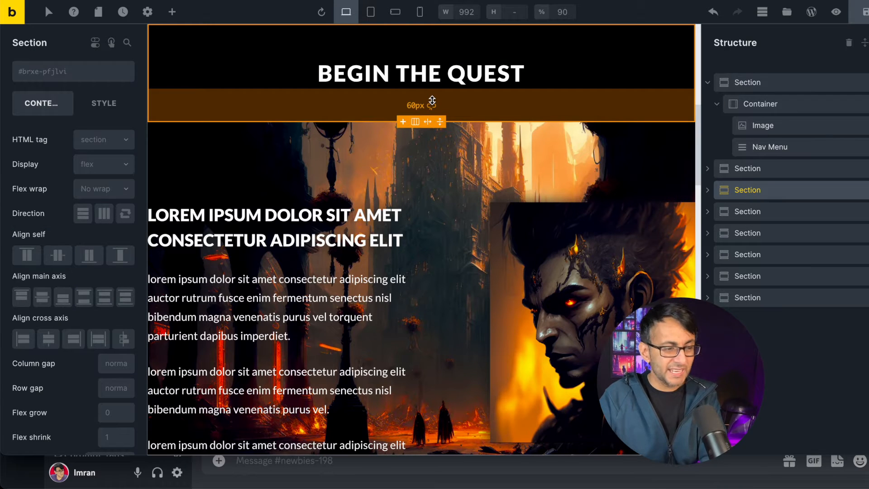
{"action": "left_click", "coordinate": [708, 190]}
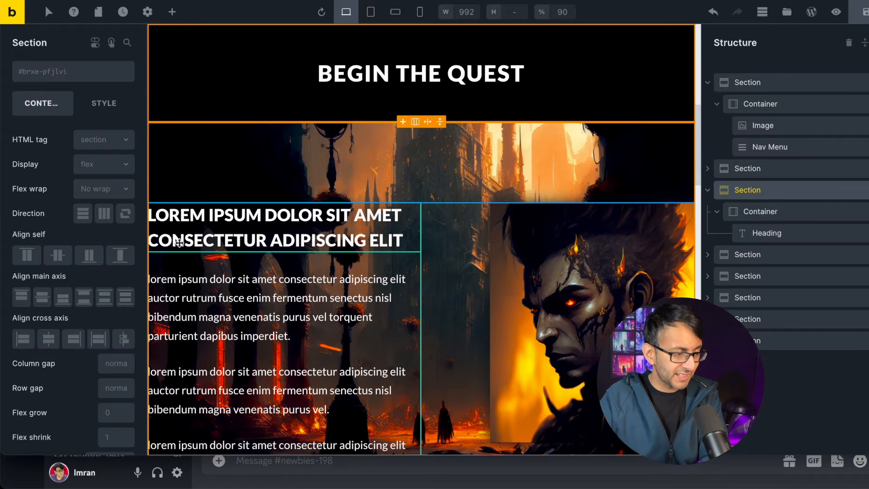
{"action": "left_click", "coordinate": [787, 216]}
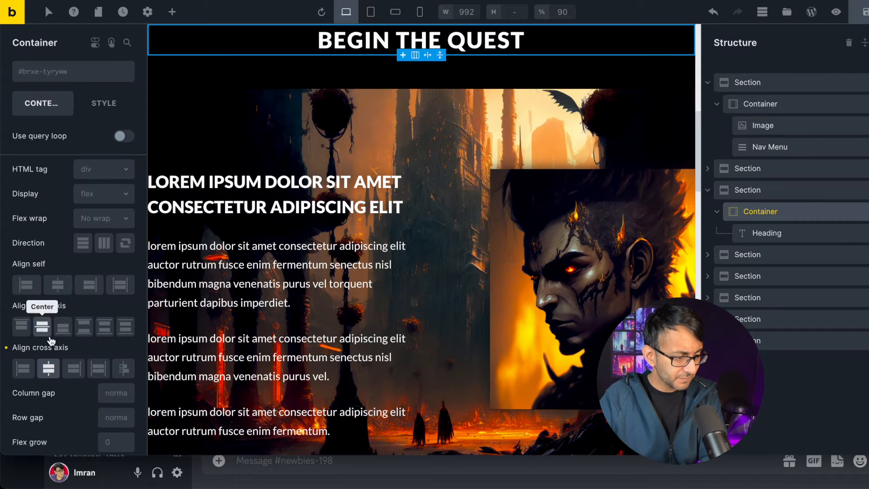
{"action": "scroll", "coordinate": [479, 221], "scroll_direction": "up", "scroll_amount": 1}
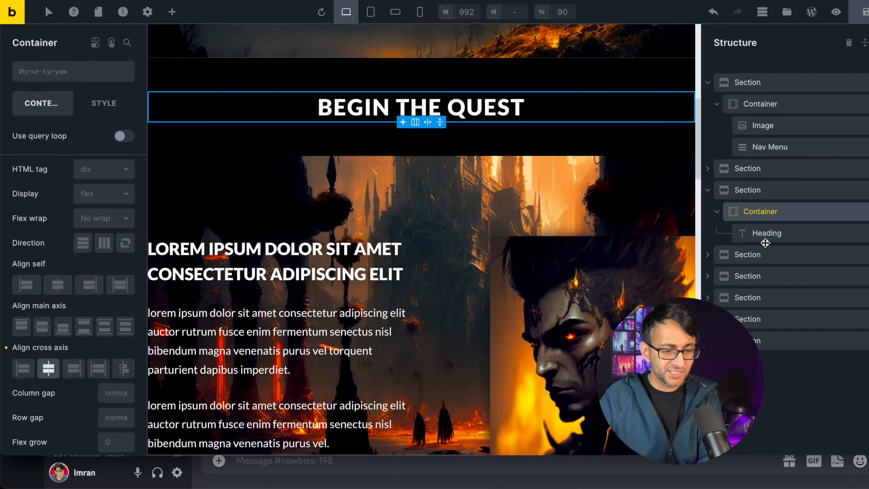
{"action": "left_click", "coordinate": [769, 232]}
{"action": "left_click", "coordinate": [765, 211]}
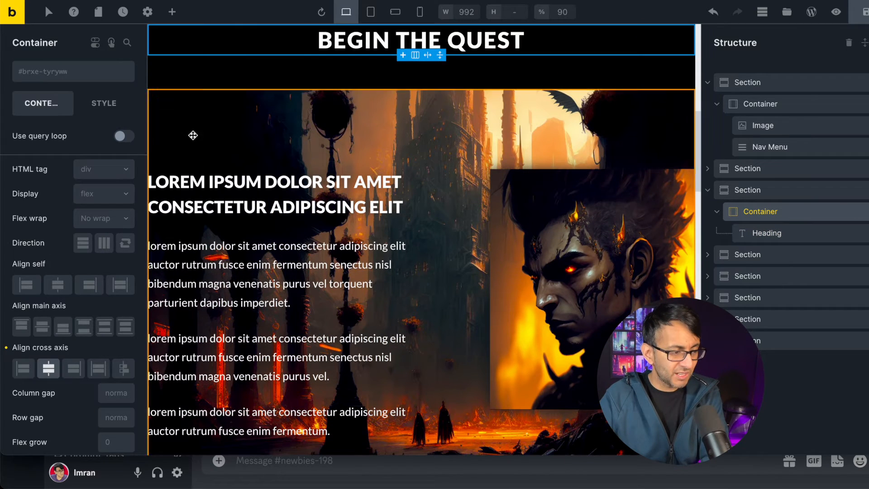
Examine the Begin the Quest container's styles and its parent section's layout spacing
{"action": "left_click", "coordinate": [102, 104]}
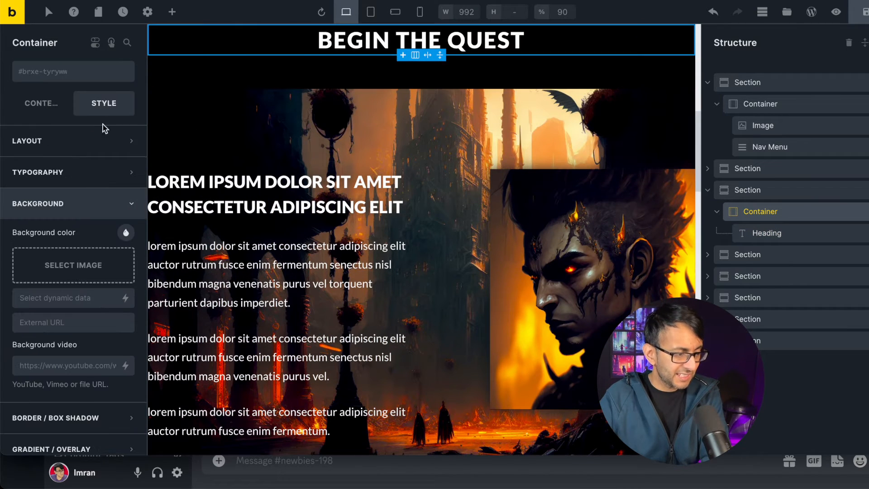
{"action": "left_click", "coordinate": [764, 190]}
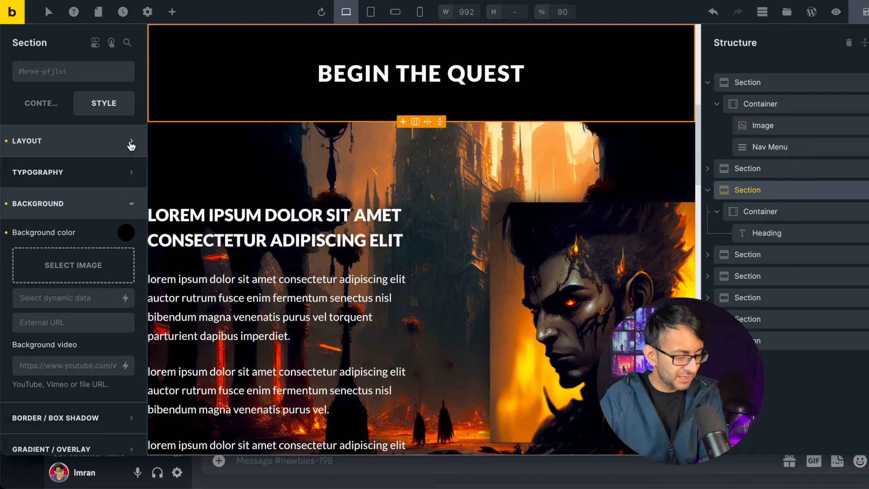
{"action": "left_click", "coordinate": [131, 144]}
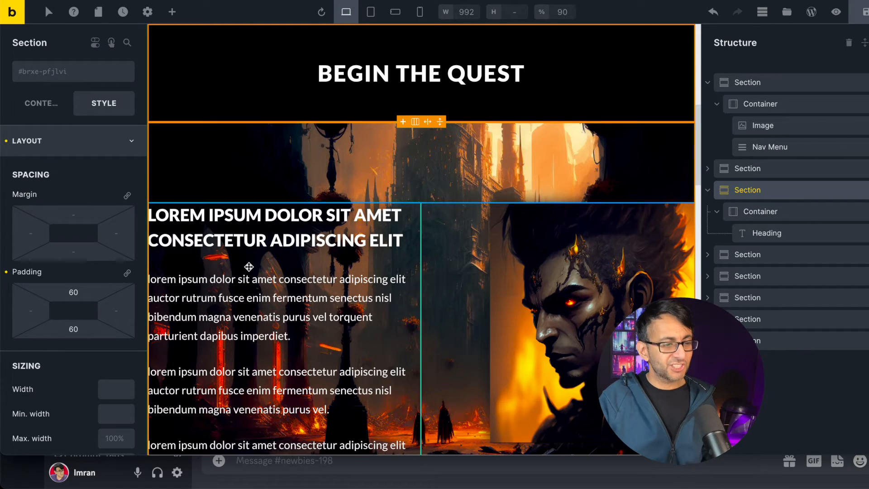
{"action": "scroll", "coordinate": [362, 290], "scroll_direction": "up", "scroll_amount": 1}
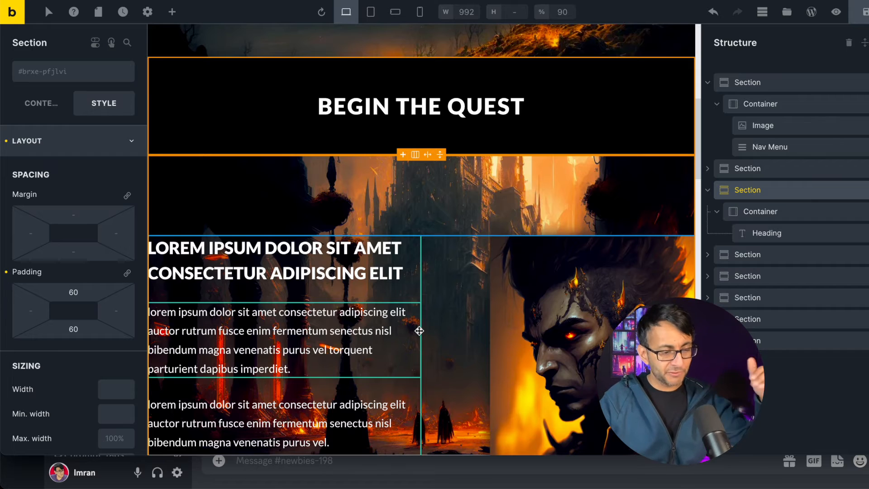
Expand the section with the character portrait down to its blocks and examine its container's direction and alignment settings
{"action": "left_click", "coordinate": [777, 255]}
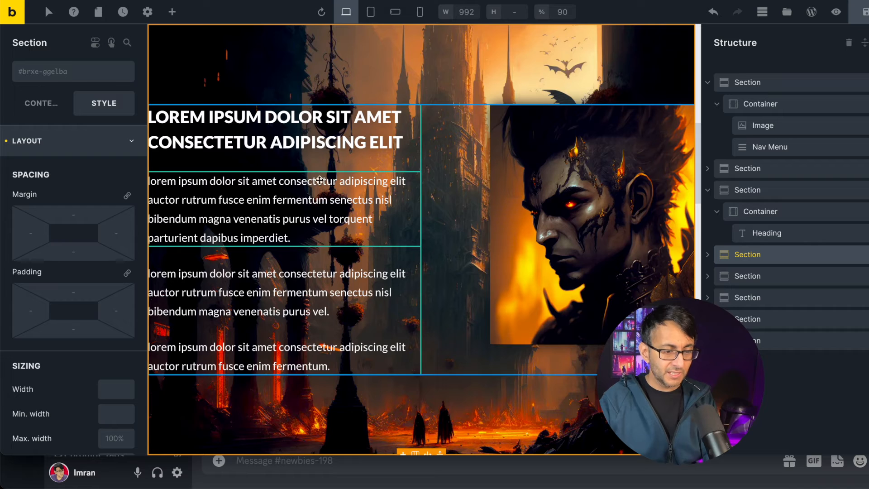
{"action": "left_click", "coordinate": [708, 255]}
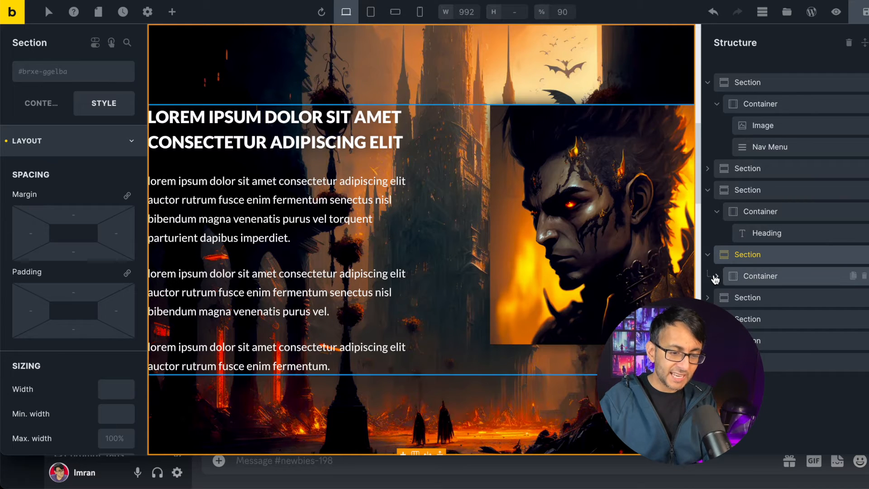
{"action": "left_click", "coordinate": [717, 277]}
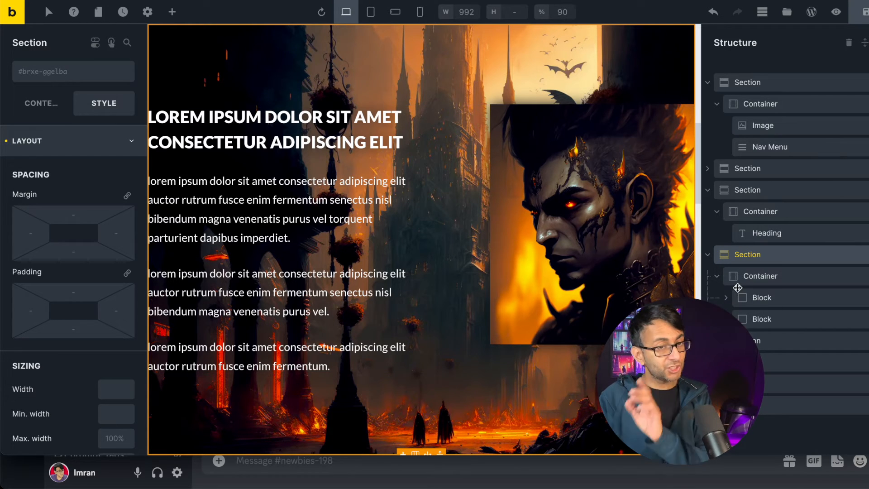
{"action": "left_click", "coordinate": [798, 282]}
{"action": "left_click", "coordinate": [50, 115]}
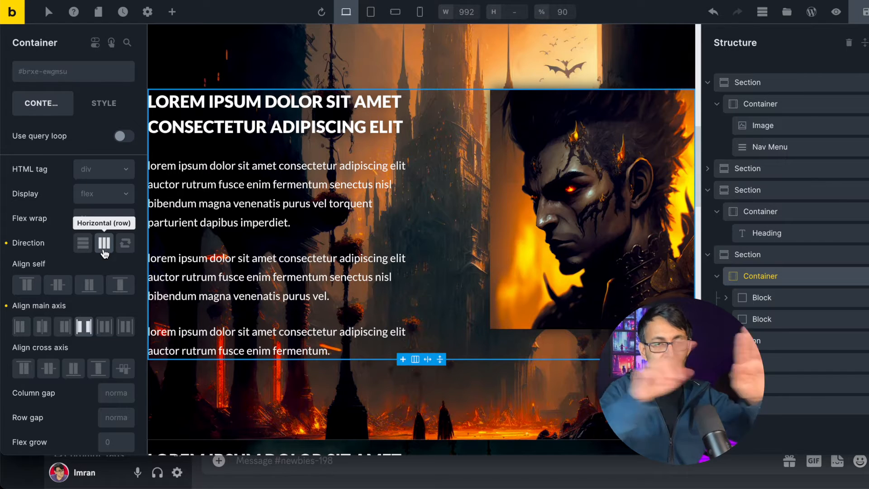
Look up the Block element among the available layout elements and return to the portrait section's text block
{"action": "left_click", "coordinate": [771, 306]}
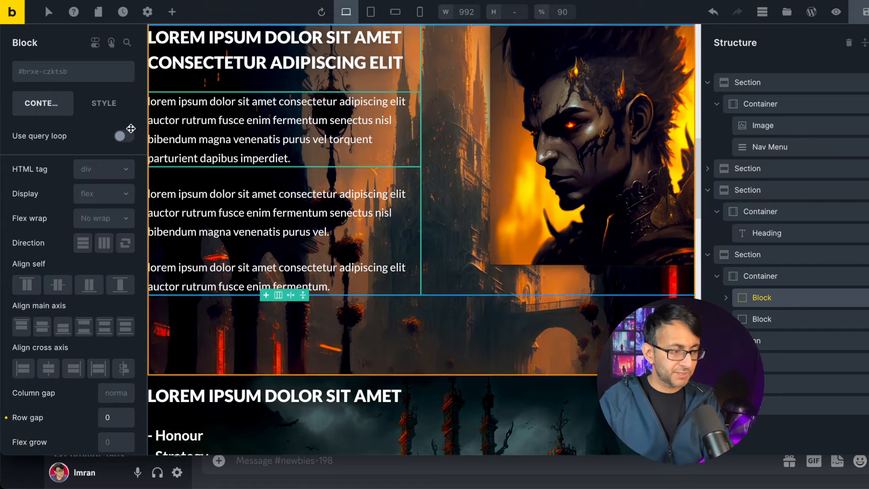
{"action": "left_click", "coordinate": [171, 13]}
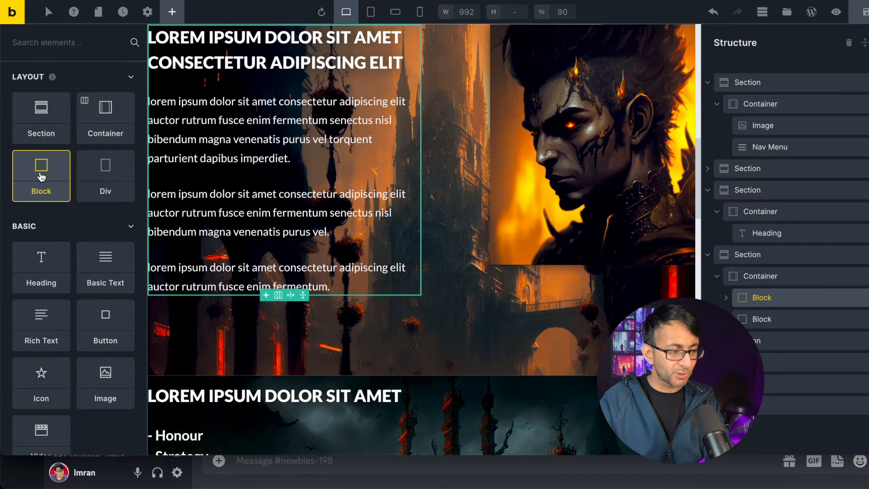
{"action": "left_click_drag", "start_coordinate": [43, 172], "coordinate": [762, 245]}
{"action": "left_click", "coordinate": [783, 299]}
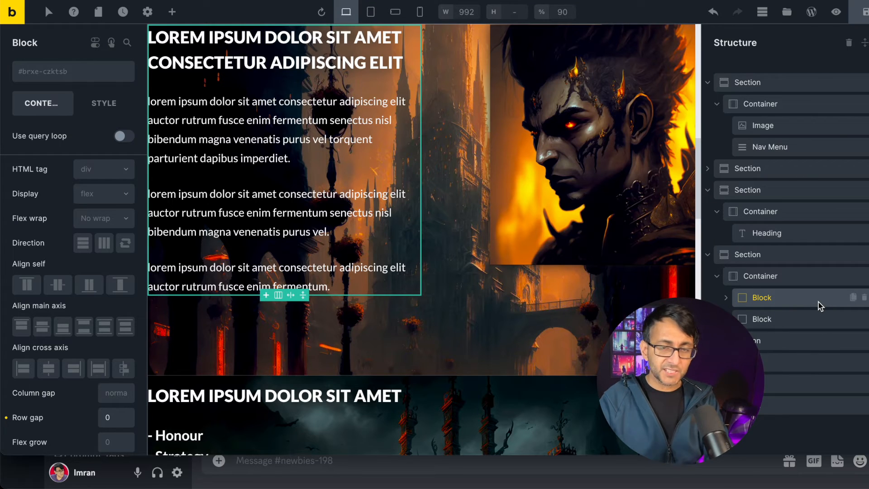
Expand the text block to view its heading and text elements, and examine its maximum width and row gap settings
{"action": "scroll", "coordinate": [498, 271], "scroll_direction": "up", "scroll_amount": 2}
{"action": "left_click", "coordinate": [726, 300]}
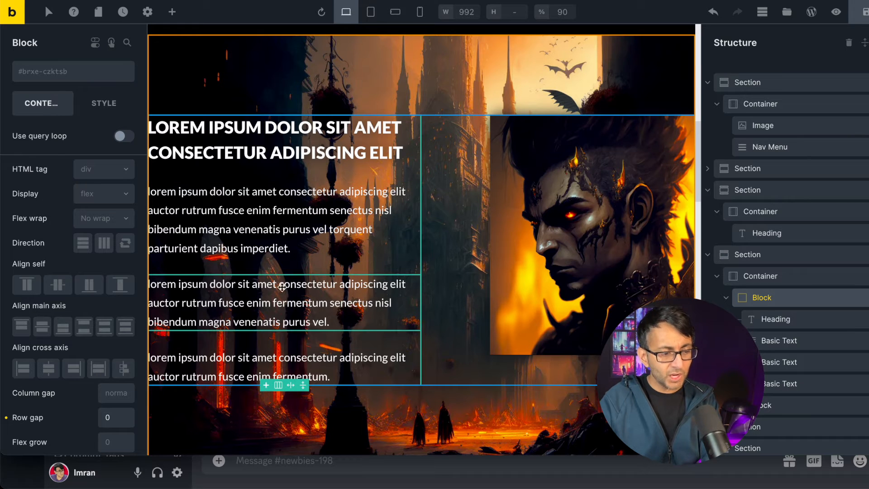
{"action": "scroll", "coordinate": [292, 328], "scroll_direction": "down", "scroll_amount": 1}
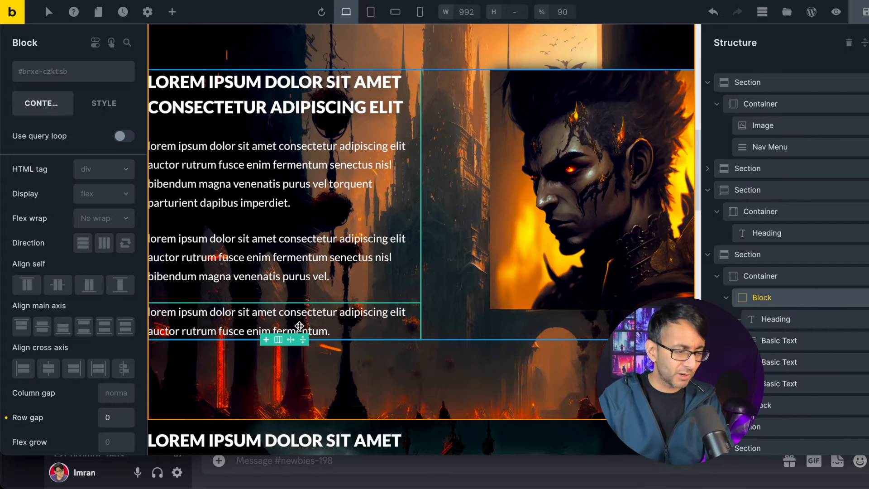
{"action": "left_click", "coordinate": [94, 112]}
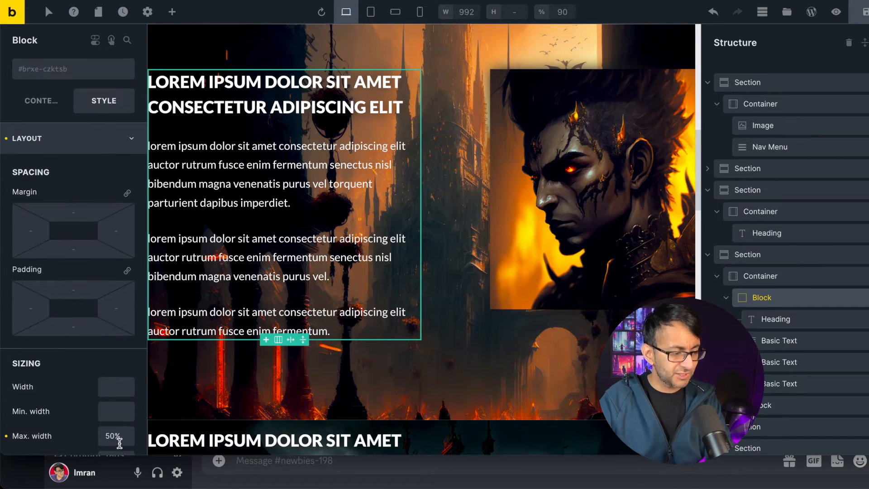
{"action": "scroll", "coordinate": [119, 443], "scroll_direction": "down", "scroll_amount": 2}
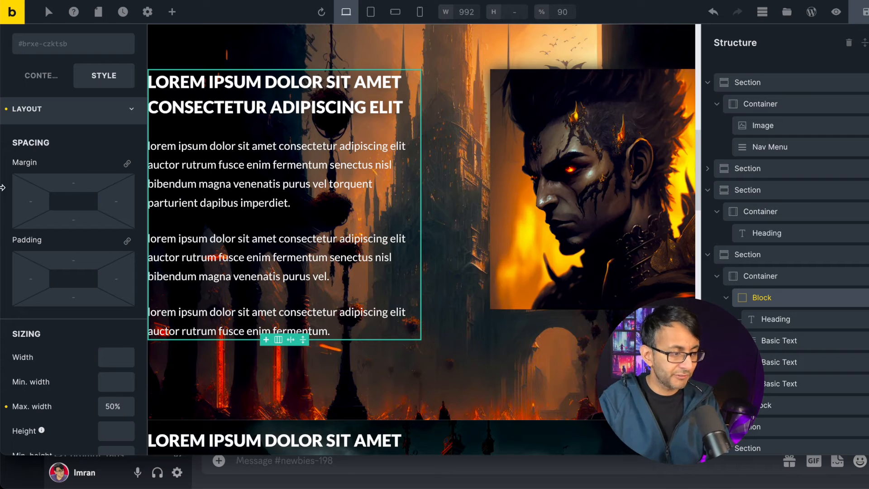
{"action": "left_click", "coordinate": [44, 81]}
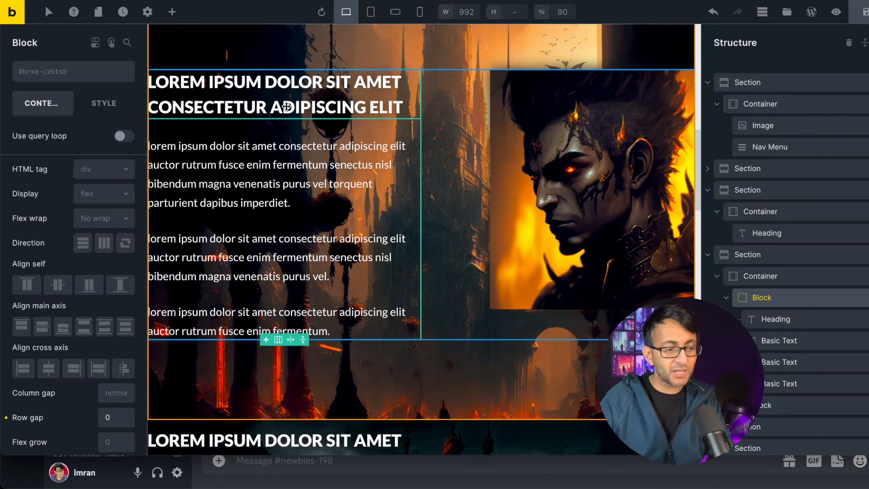
Try the Start and Center cross-axis alignments on the block holding the portrait, and restore it to End
{"action": "left_click", "coordinate": [789, 401]}
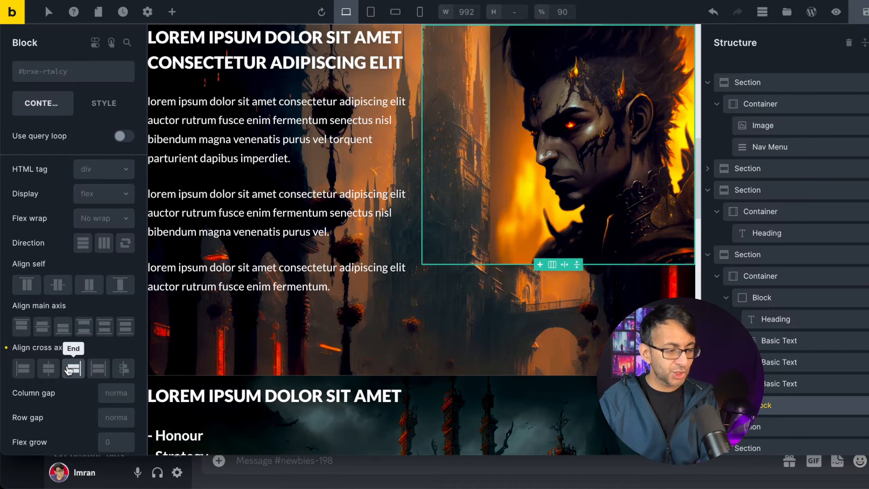
{"action": "left_click", "coordinate": [26, 373]}
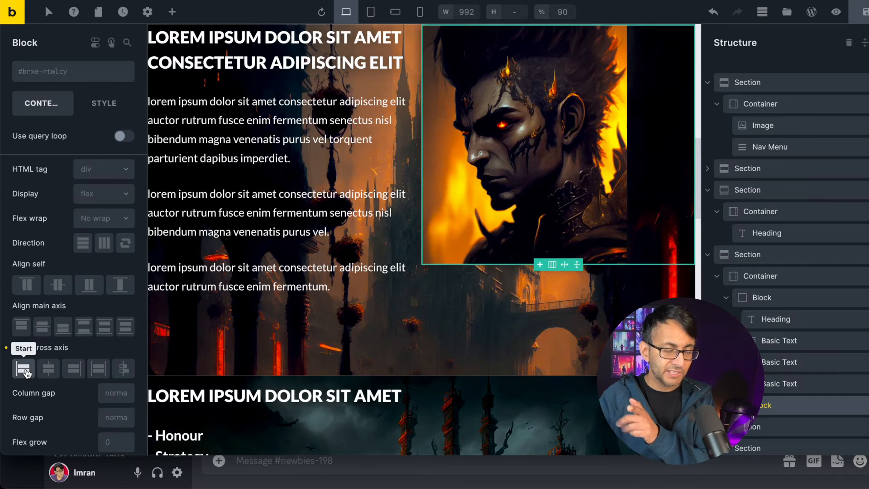
{"action": "left_click", "coordinate": [53, 374]}
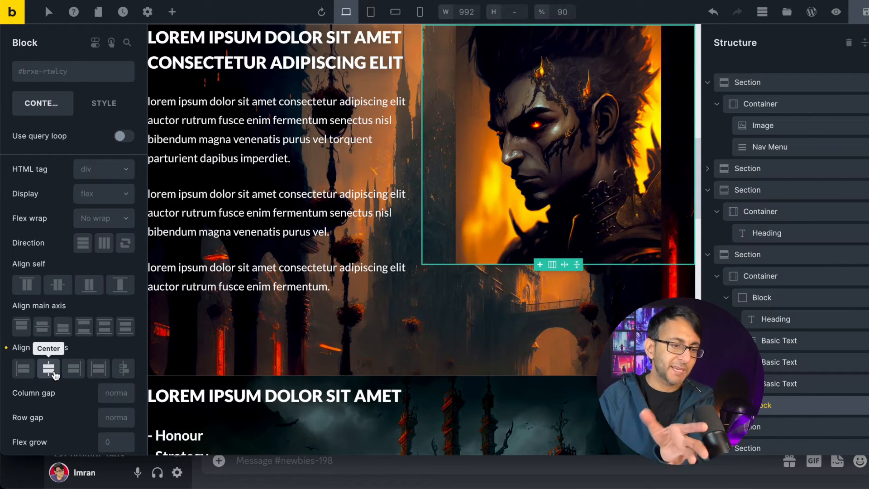
{"action": "left_click", "coordinate": [68, 372]}
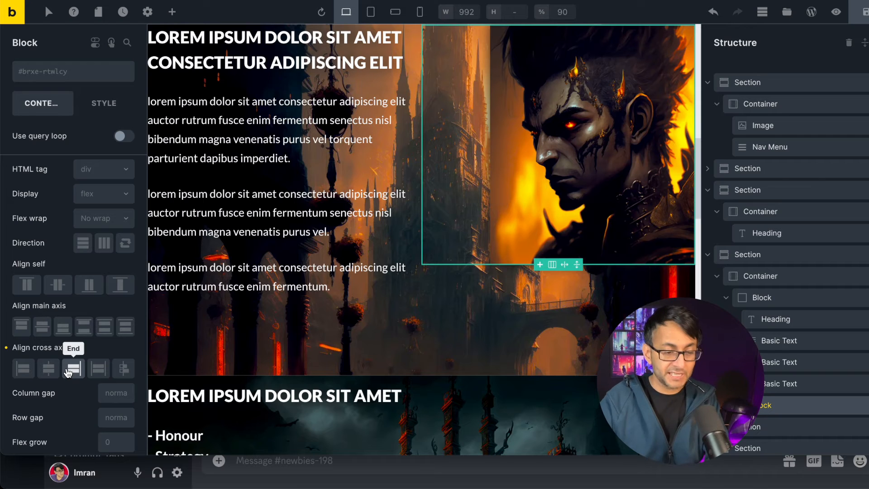
Check the portrait block's sizing styles, and set the maximum width of the image inside it to 100%
{"action": "left_click", "coordinate": [111, 104]}
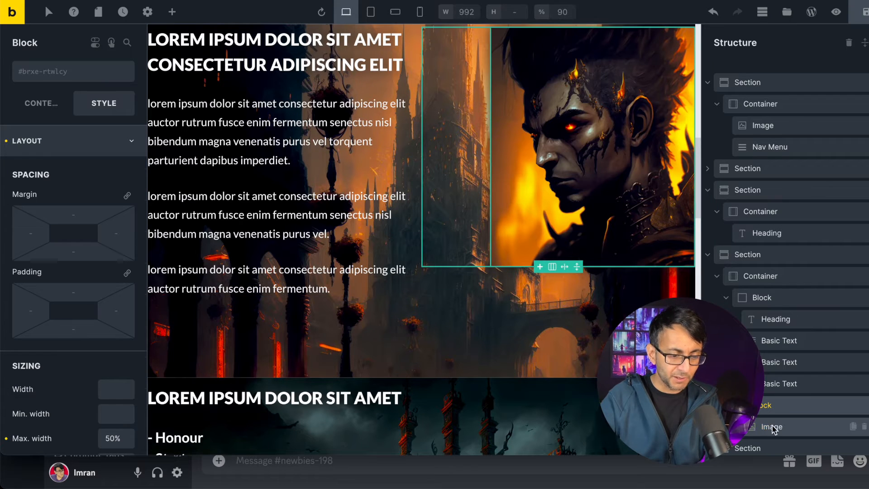
{"action": "left_click", "coordinate": [780, 426]}
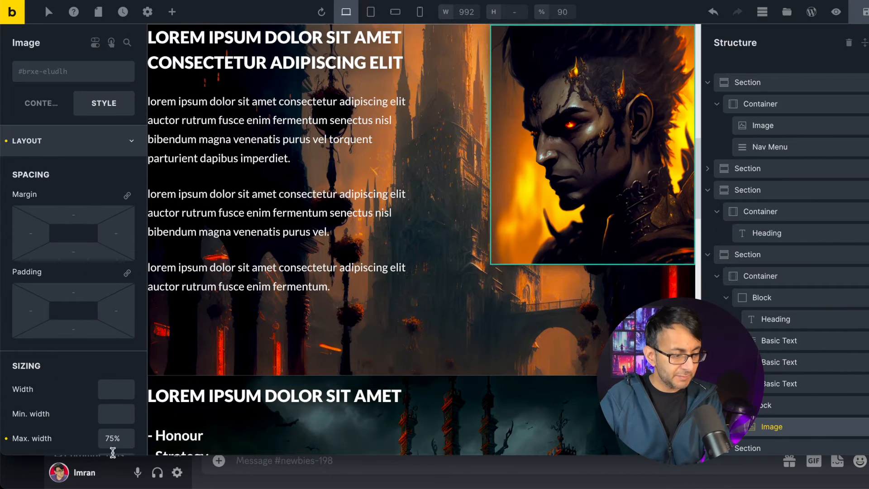
{"action": "left_click_drag", "start_coordinate": [117, 441], "coordinate": [83, 436]}
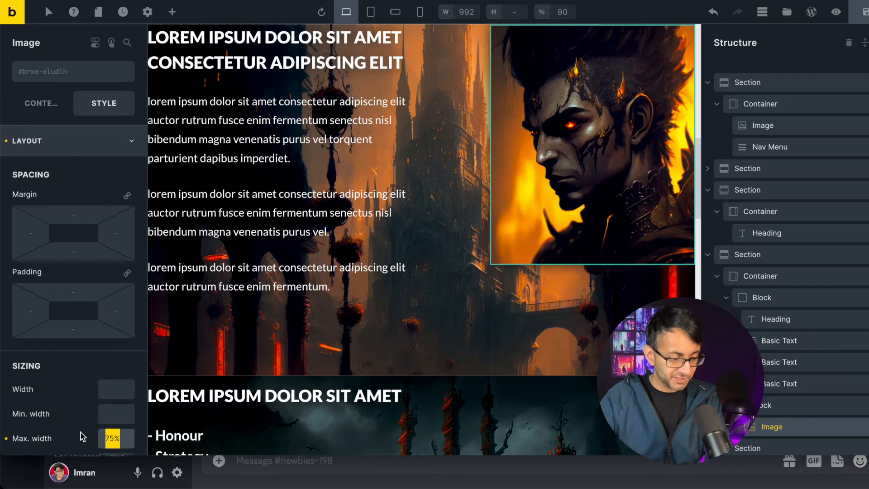
{"action": "type", "text": "100%"}
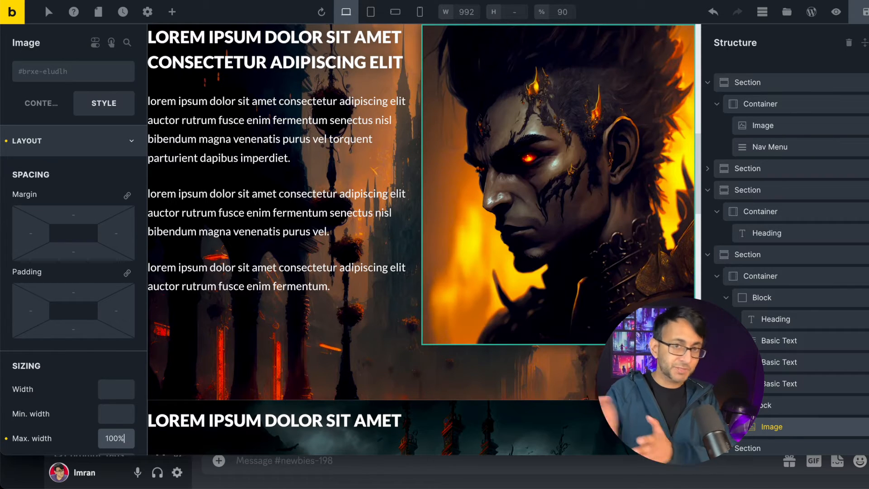
Set the maximum width of the portrait image to 75%
{"action": "key", "text": "BackSpace"}
{"action": "key", "text": "BackSpace"}
{"action": "key", "text": "BackSpace"}
{"action": "key", "text": "BackSpace"}
{"action": "type", "text": "7"}
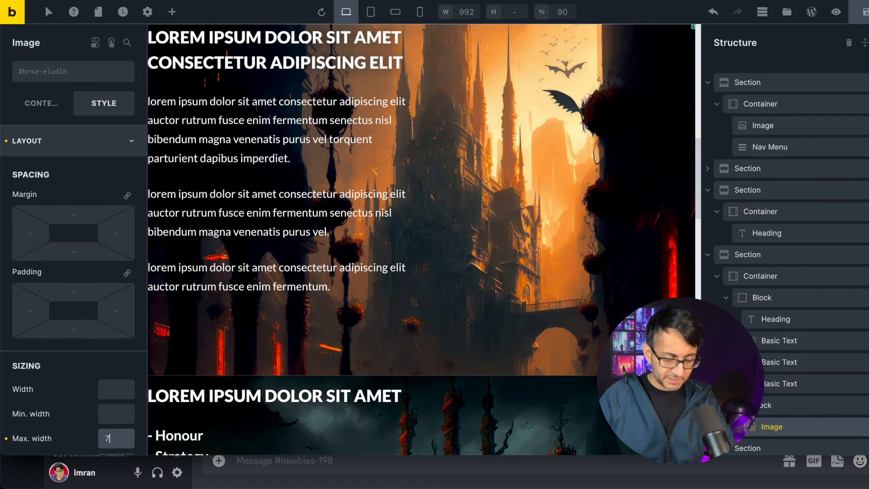
{"action": "type", "text": "5%"}
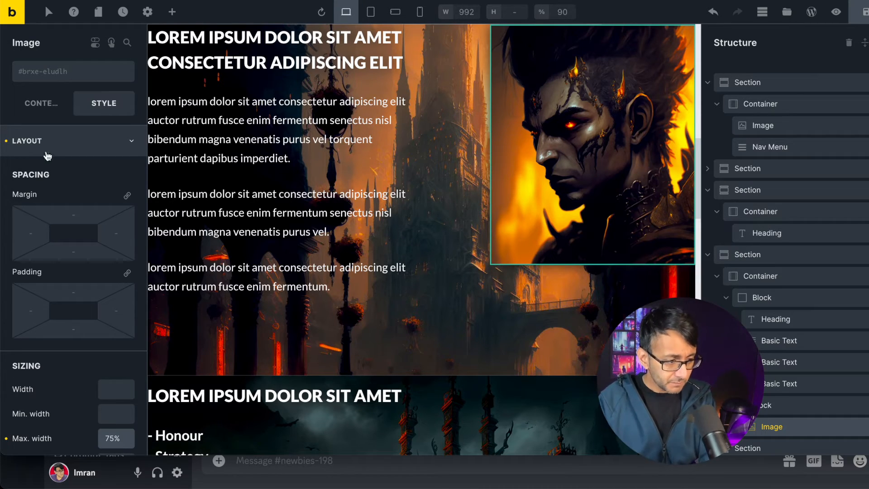
{"action": "left_click", "coordinate": [48, 115]}
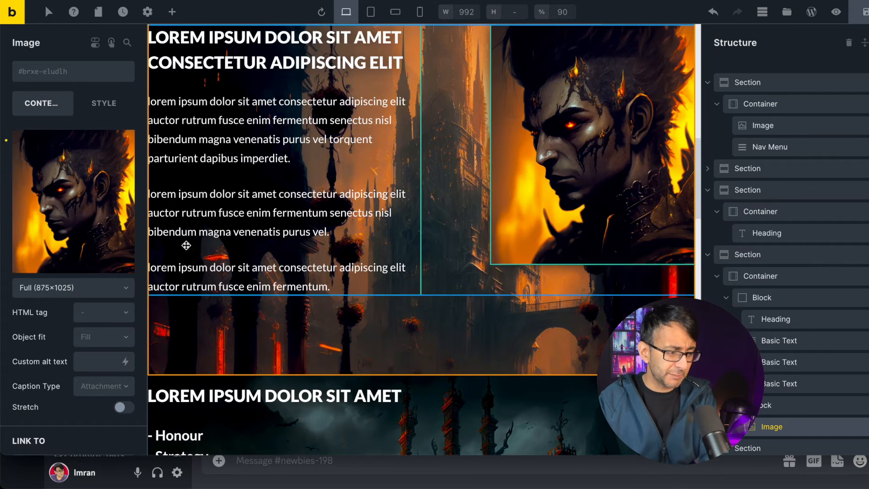
{"action": "scroll", "coordinate": [528, 304], "scroll_direction": "up", "scroll_amount": 10}
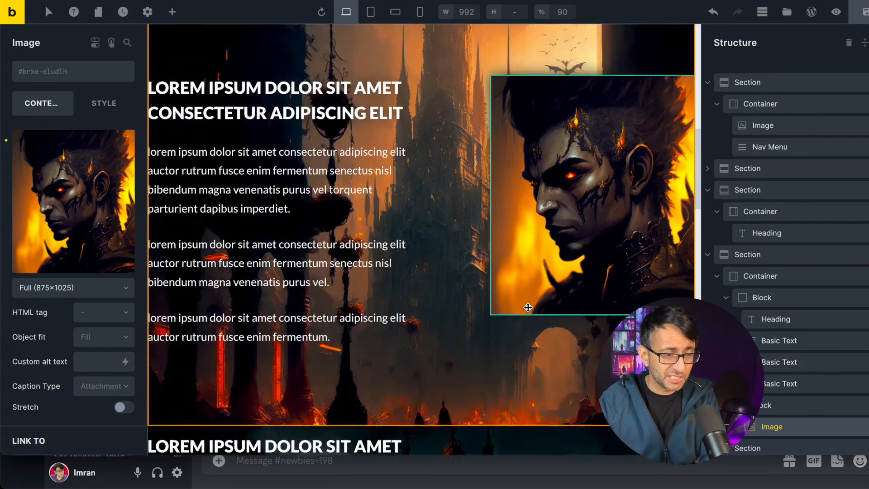
{"action": "scroll", "coordinate": [574, 370], "scroll_direction": "down", "scroll_amount": 5}
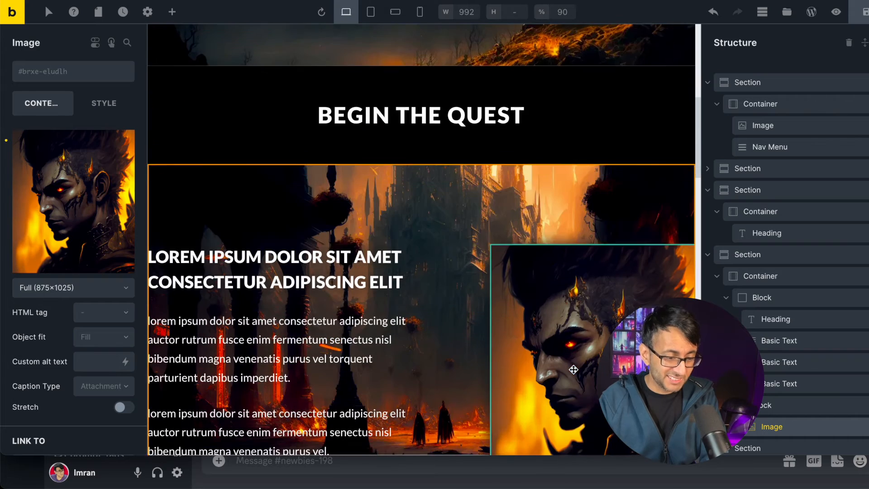
Try the Center cross-axis alignment on the portrait section's container and clear it again
{"action": "left_click", "coordinate": [778, 281]}
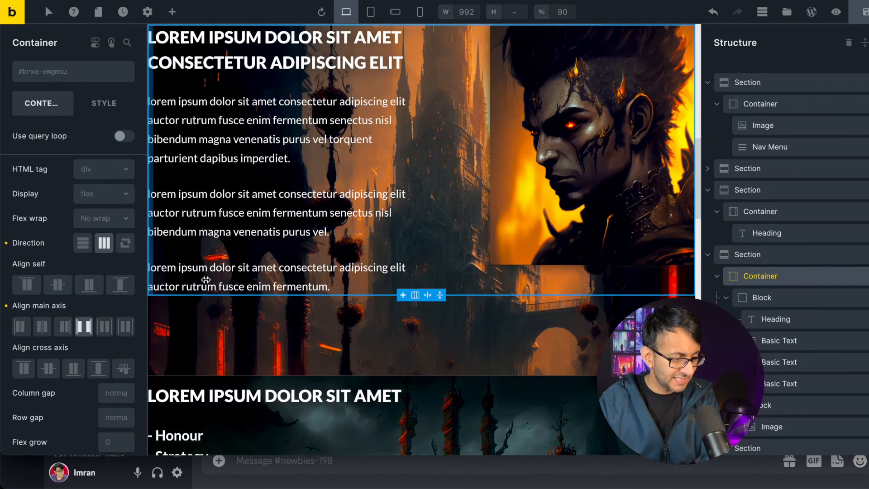
{"action": "scroll", "coordinate": [449, 119], "scroll_direction": "up", "scroll_amount": 2}
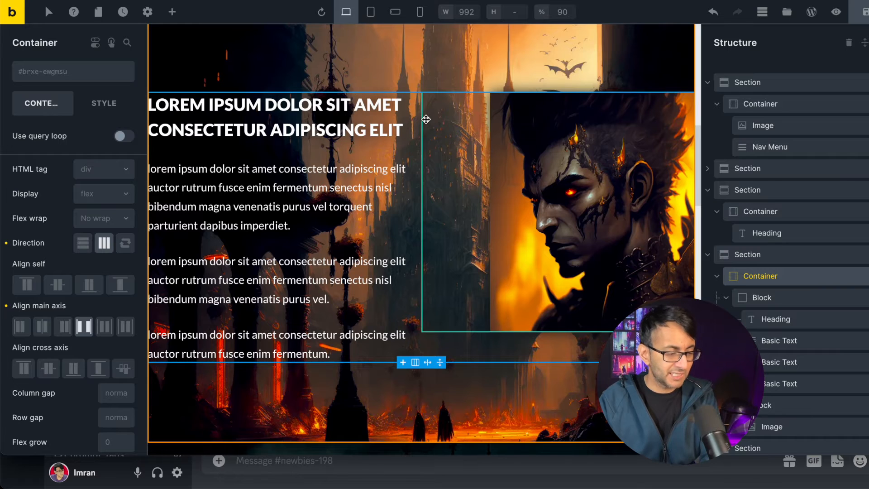
{"action": "left_click", "coordinate": [62, 289]}
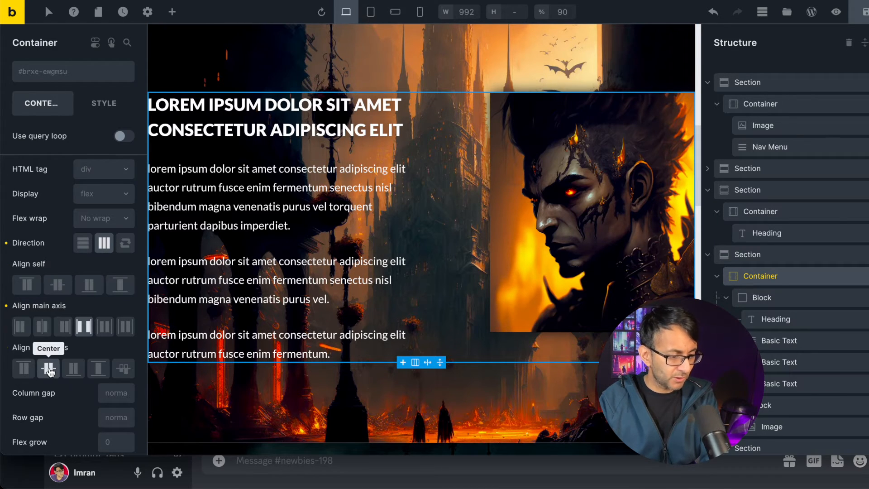
{"action": "left_click", "coordinate": [48, 368]}
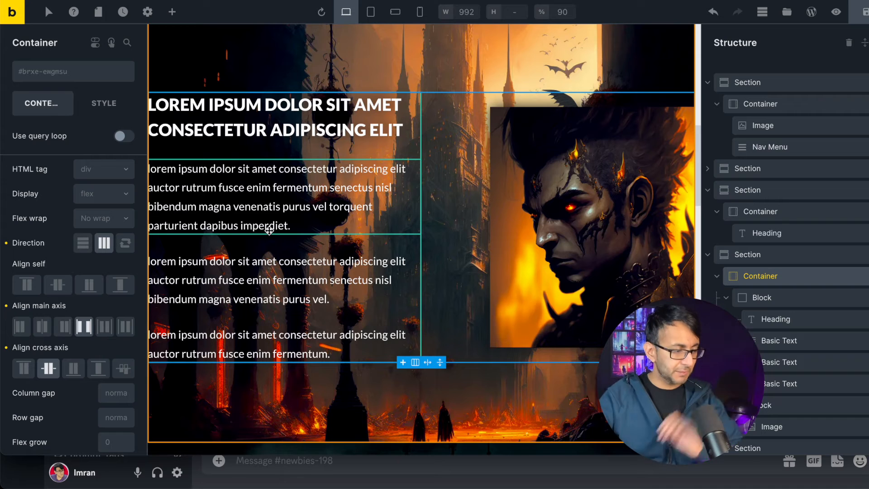
{"action": "left_click", "coordinate": [48, 368]}
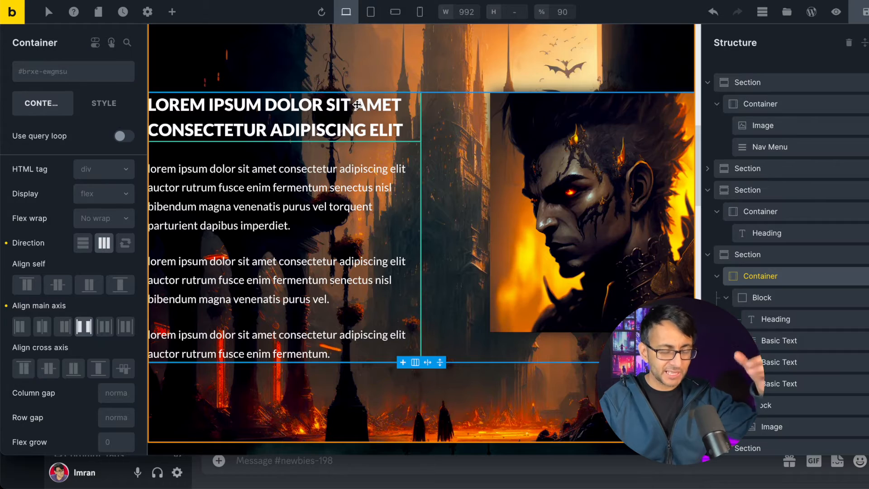
Examine the hero section's margin, padding and height settings in its layout styles
{"action": "scroll", "coordinate": [491, 222], "scroll_direction": "down", "scroll_amount": 5}
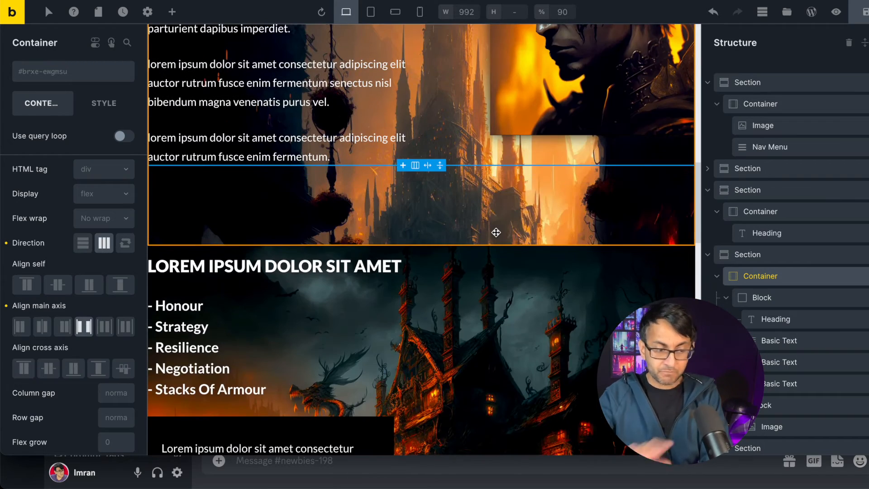
{"action": "scroll", "coordinate": [540, 263], "scroll_direction": "up", "scroll_amount": 15}
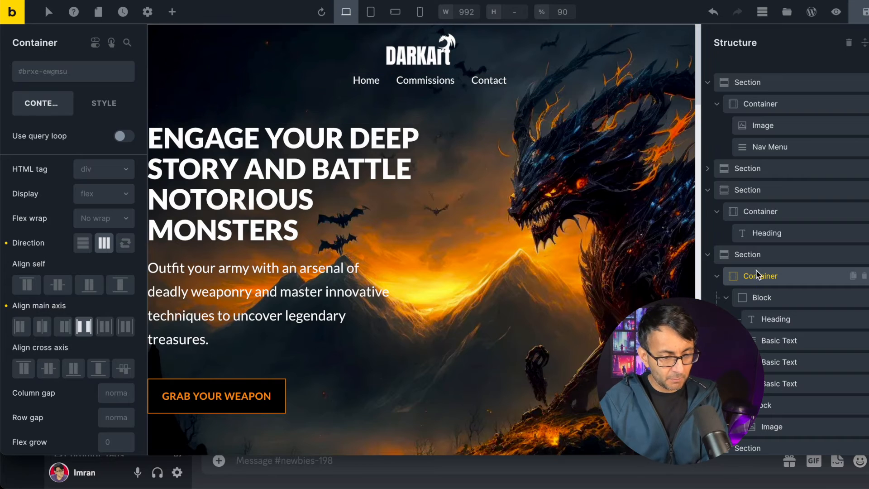
{"action": "left_click", "coordinate": [759, 170]}
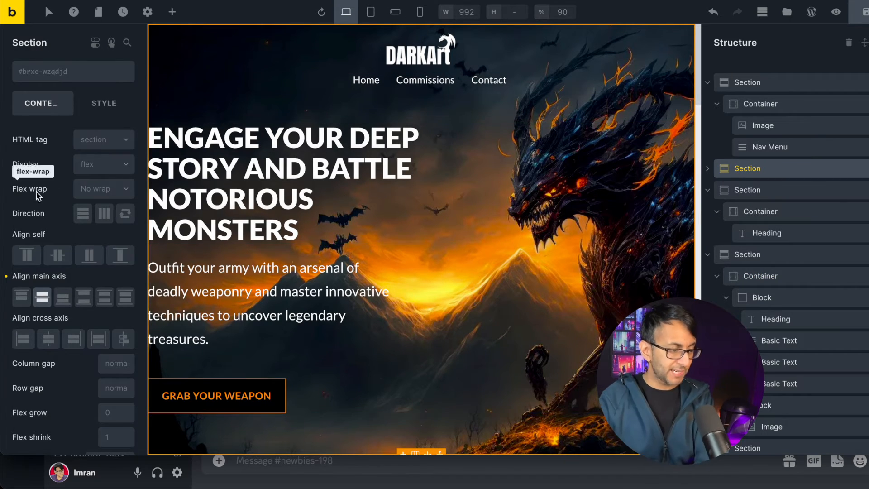
{"action": "left_click", "coordinate": [103, 103]}
{"action": "left_click", "coordinate": [131, 144]}
{"action": "left_click", "coordinate": [131, 143]}
{"action": "scroll", "coordinate": [121, 374], "scroll_direction": "down", "scroll_amount": 3}
{"action": "scroll", "coordinate": [116, 410], "scroll_direction": "down", "scroll_amount": 1}
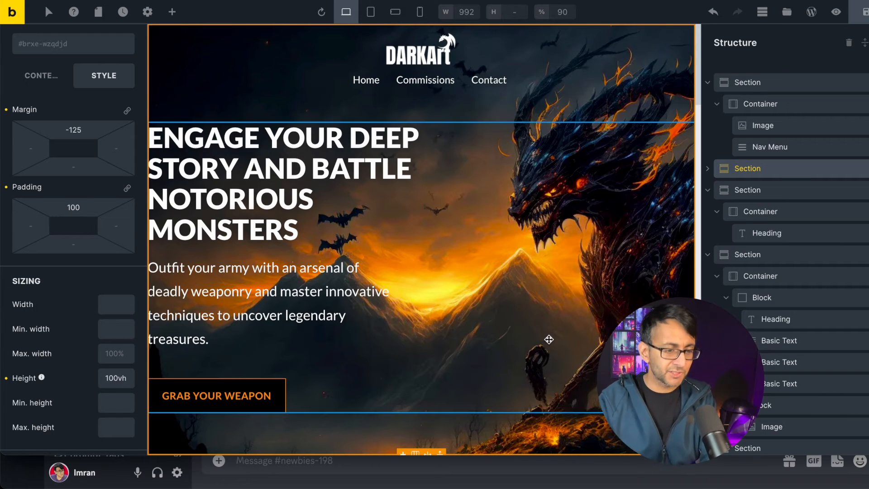
Compare the height settings of the portrait section and the haunted-house section below it, and look through the latter's nested elements
{"action": "left_click", "coordinate": [784, 256]}
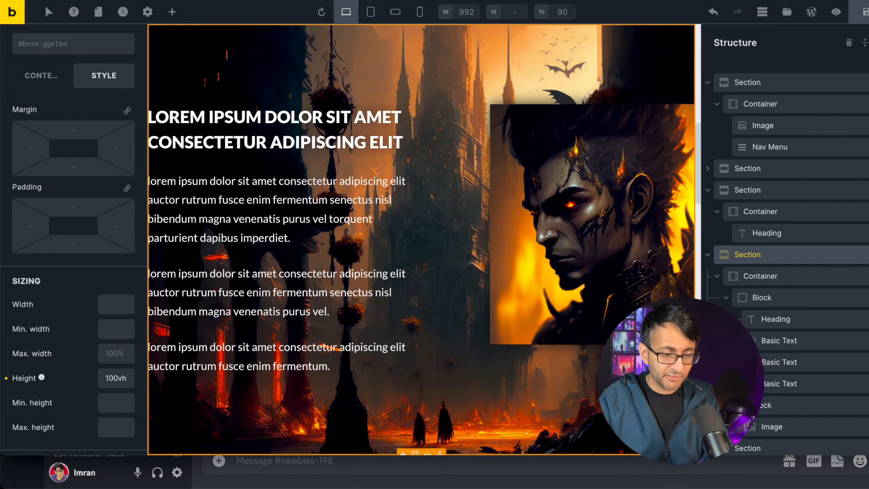
{"action": "scroll", "coordinate": [769, 294], "scroll_direction": "down", "scroll_amount": 2}
{"action": "scroll", "coordinate": [504, 357], "scroll_direction": "down", "scroll_amount": 1}
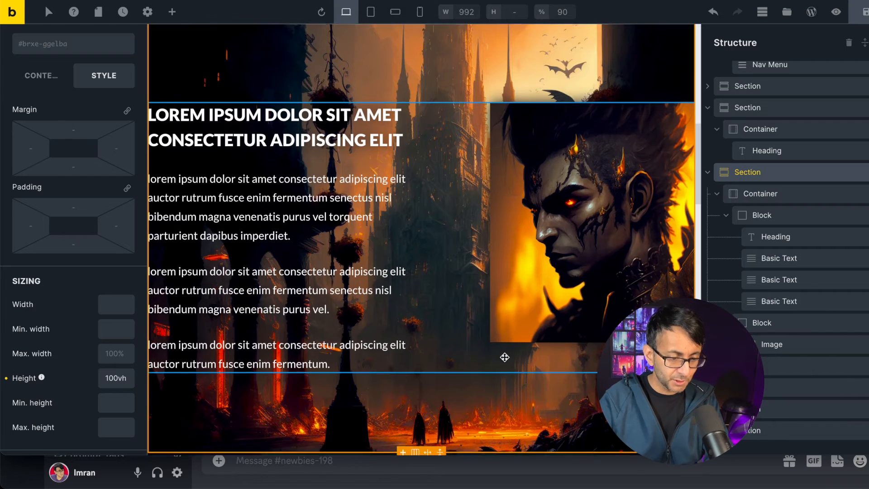
{"action": "left_click", "coordinate": [765, 371]}
{"action": "scroll", "coordinate": [398, 342], "scroll_direction": "down", "scroll_amount": 1}
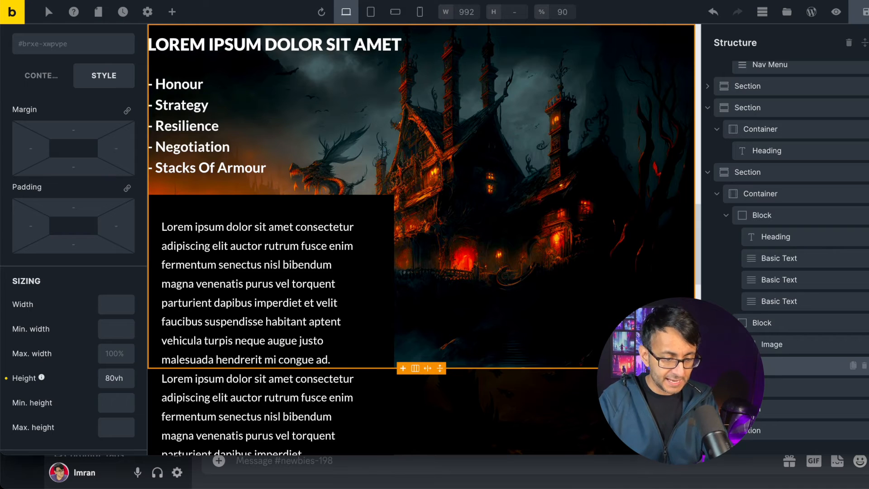
{"action": "scroll", "coordinate": [788, 258], "scroll_direction": "down", "scroll_amount": 2}
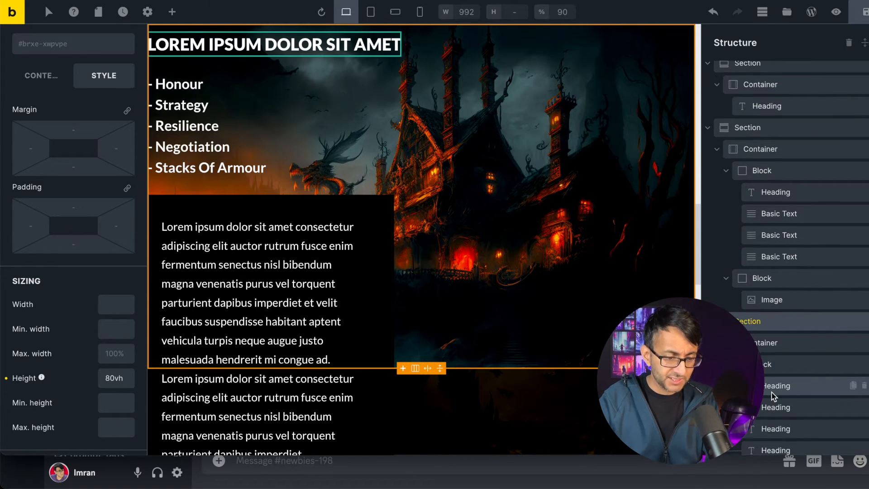
{"action": "scroll", "coordinate": [772, 394], "scroll_direction": "up", "scroll_amount": 2}
{"action": "scroll", "coordinate": [776, 398], "scroll_direction": "down", "scroll_amount": 5}
{"action": "scroll", "coordinate": [819, 427], "scroll_direction": "down", "scroll_amount": 1}
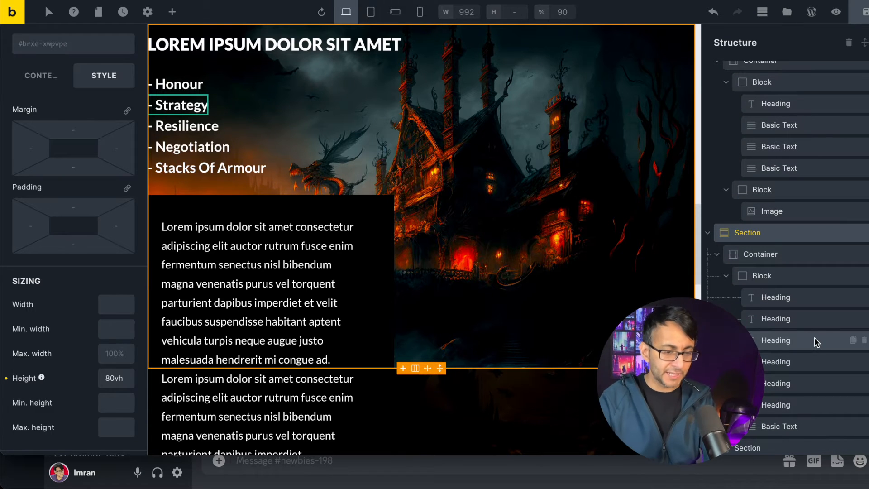
Inspect the haunted-house section's block and the separate heading elements that make up its title and list
{"action": "left_click", "coordinate": [778, 276]}
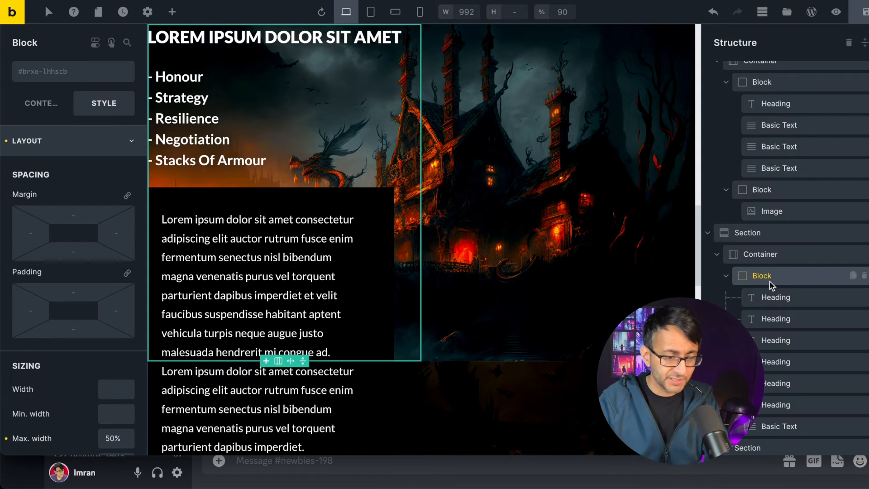
{"action": "left_click", "coordinate": [789, 297]}
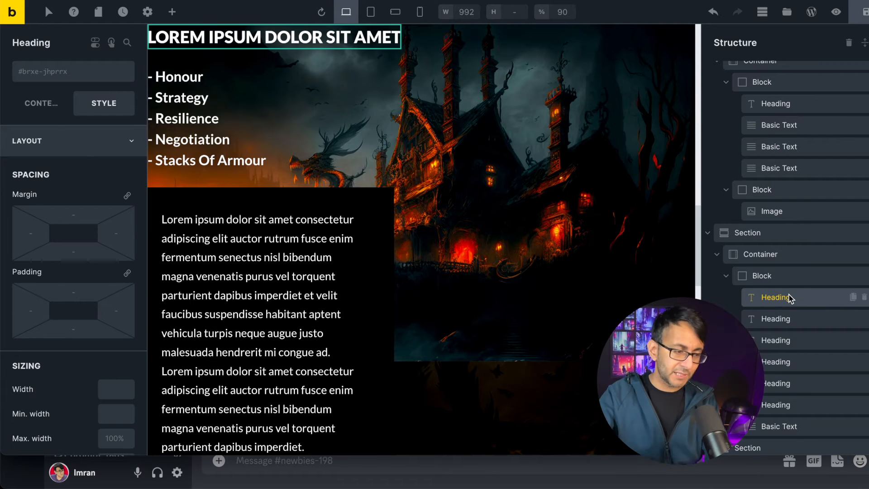
{"action": "left_click", "coordinate": [785, 318]}
{"action": "left_click", "coordinate": [793, 343]}
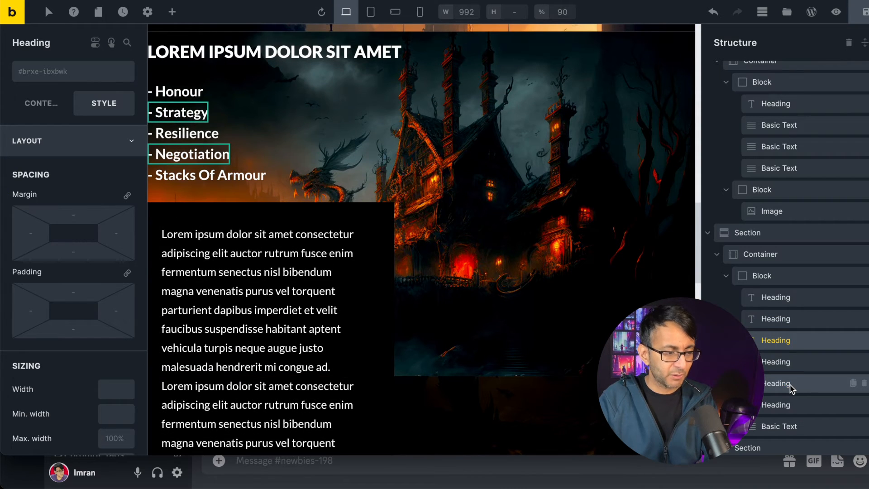
Examine the spacing, maximum width and background color of the basic text element below the haunted-house section's list
{"action": "left_click", "coordinate": [796, 427]}
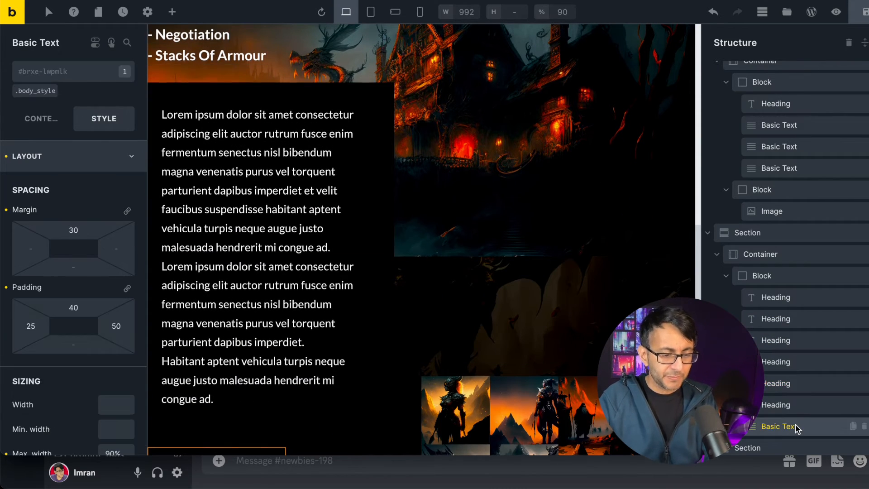
{"action": "scroll", "coordinate": [496, 252], "scroll_direction": "up", "scroll_amount": 2}
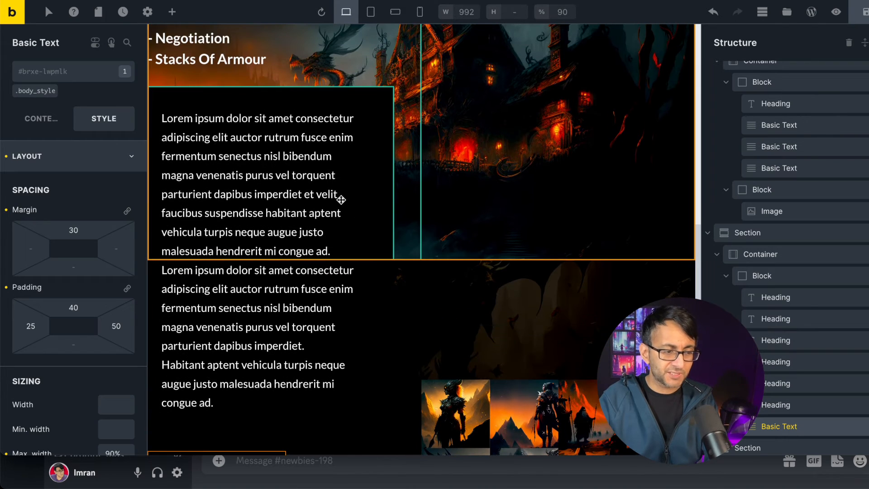
{"action": "scroll", "coordinate": [341, 200], "scroll_direction": "up", "scroll_amount": 1}
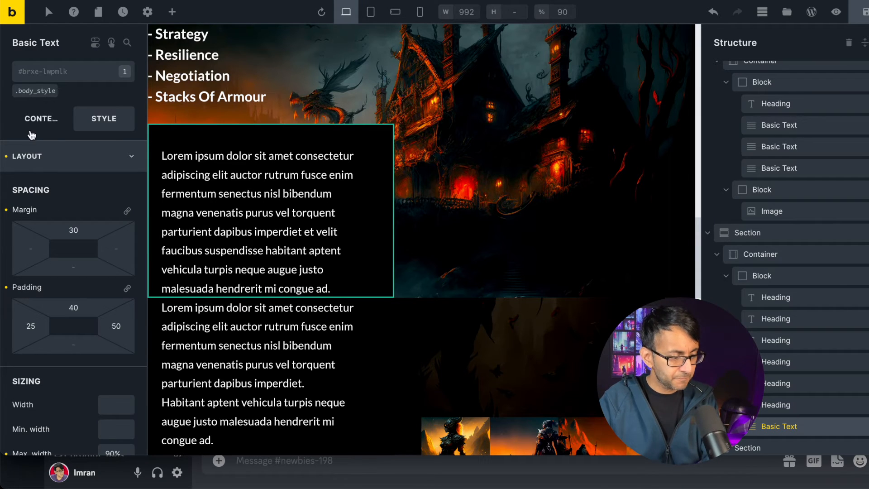
{"action": "scroll", "coordinate": [105, 295], "scroll_direction": "down", "scroll_amount": 2}
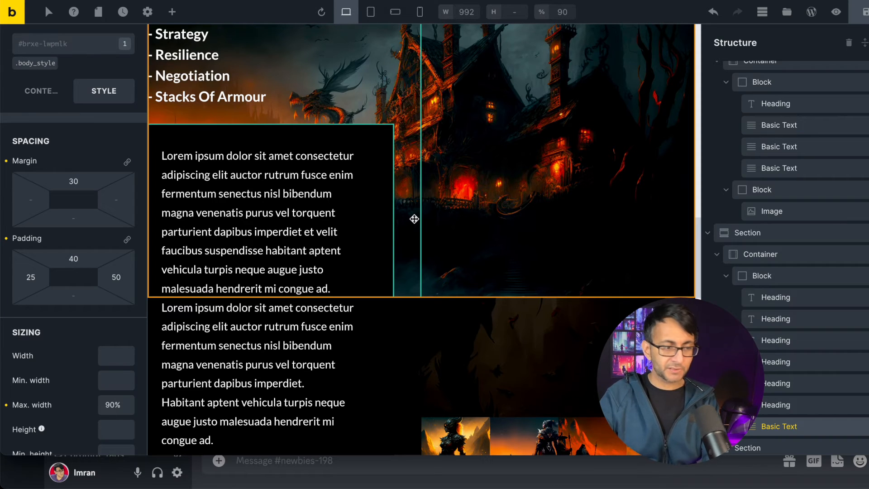
{"action": "left_click", "coordinate": [35, 96]}
{"action": "left_click", "coordinate": [101, 114]}
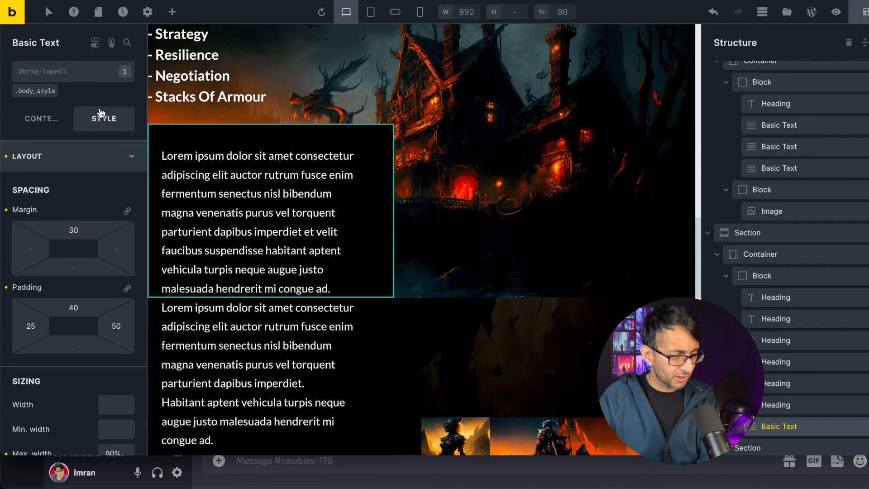
{"action": "left_click", "coordinate": [124, 163]}
{"action": "left_click", "coordinate": [131, 220]}
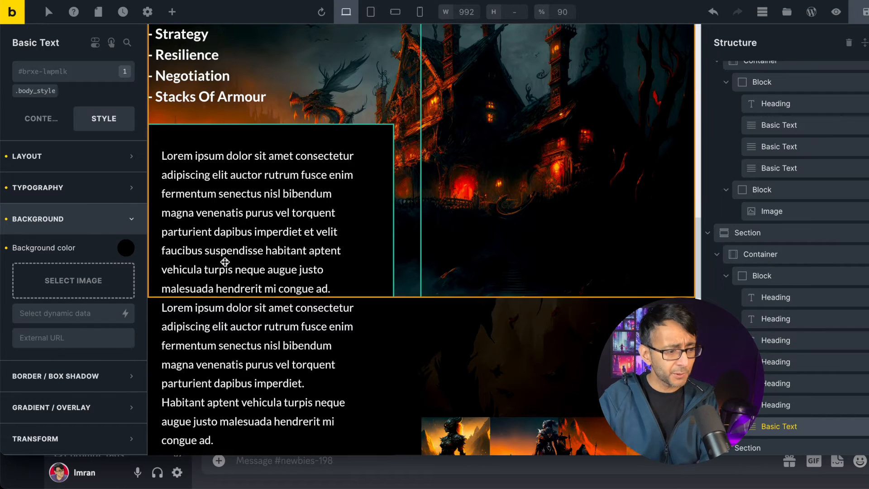
{"action": "scroll", "coordinate": [341, 344], "scroll_direction": "down", "scroll_amount": 1}
{"action": "scroll", "coordinate": [341, 344], "scroll_direction": "down", "scroll_amount": 3}
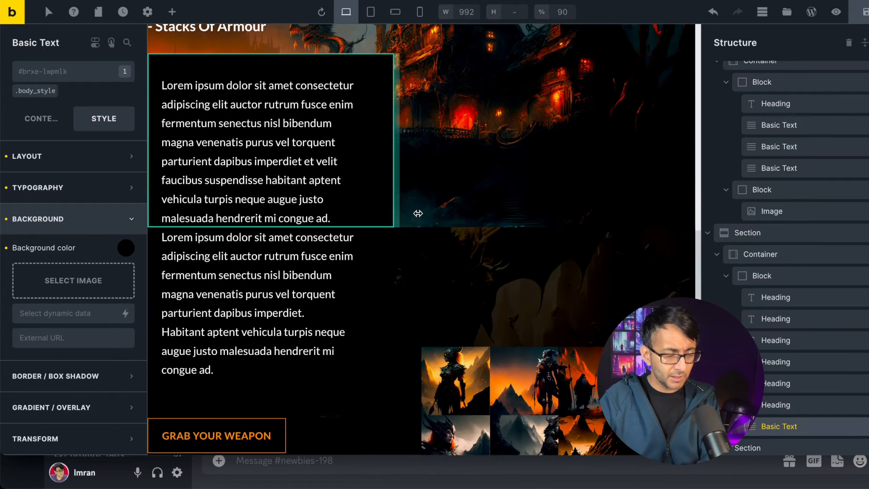
Review the direction, gap and alignment settings of the haunted-house section's block and its parent container
{"action": "left_click", "coordinate": [790, 278]}
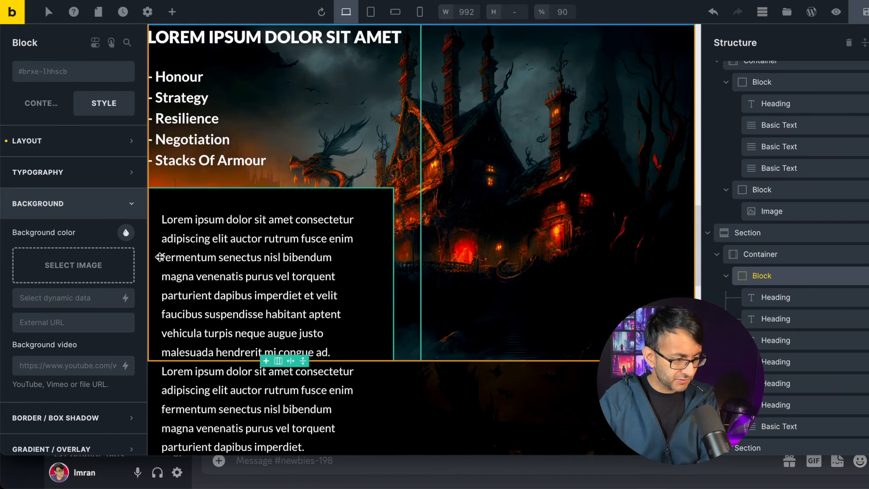
{"action": "left_click", "coordinate": [43, 104]}
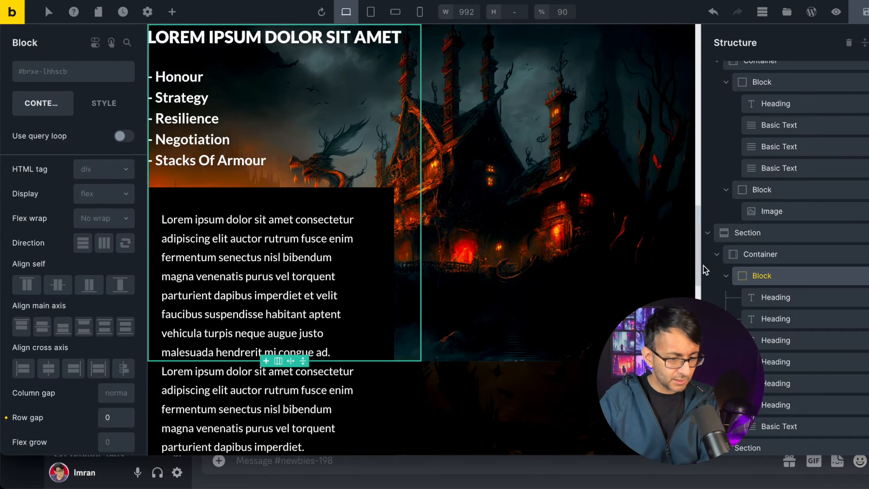
{"action": "left_click", "coordinate": [853, 254]}
{"action": "left_click", "coordinate": [83, 327]}
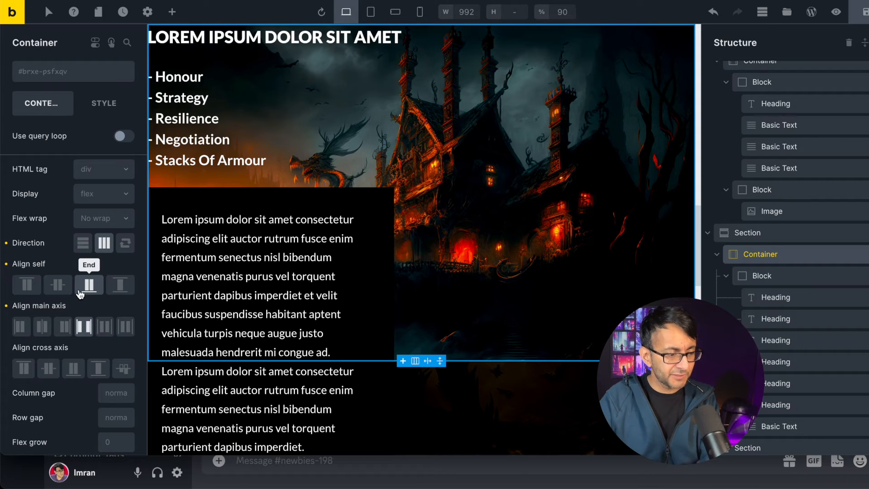
Try the Start and Center self-alignments on the haunted-house section's container, and restore it to End
{"action": "left_click", "coordinate": [27, 286]}
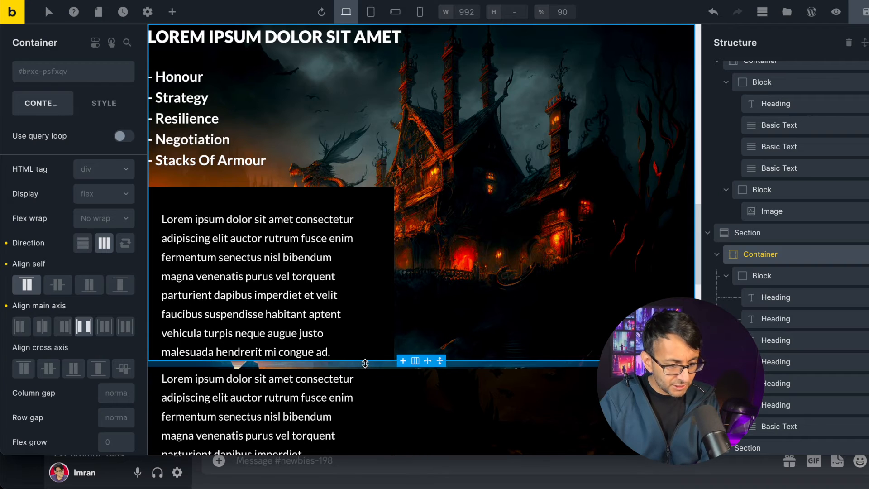
{"action": "left_click", "coordinate": [54, 287]}
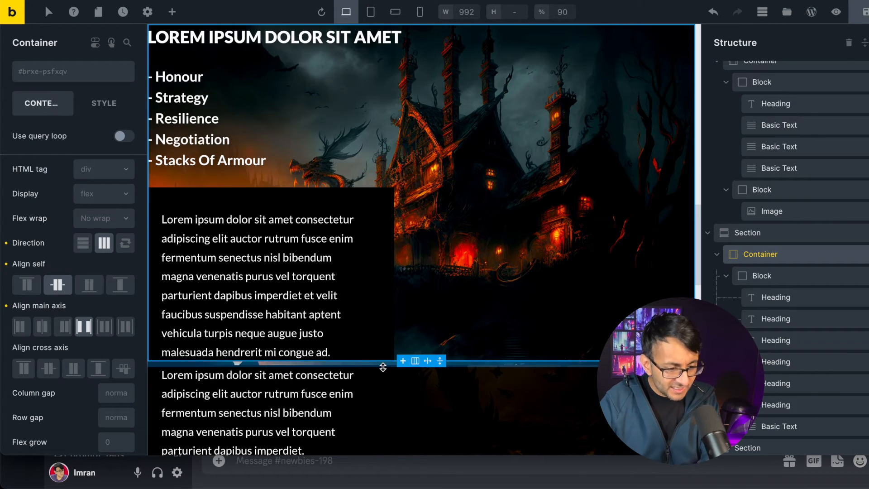
{"action": "left_click", "coordinate": [87, 289]}
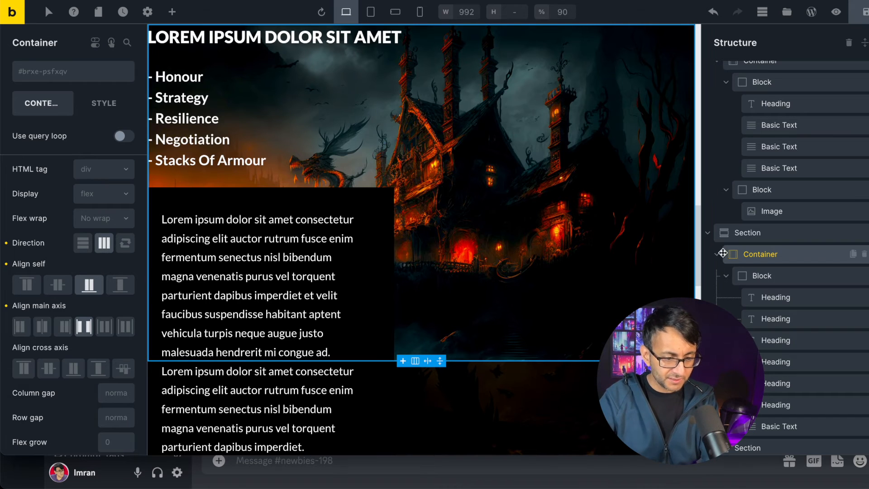
Review the background image, attachment, position, repeat and size settings of the haunted-house section
{"action": "left_click", "coordinate": [709, 234]}
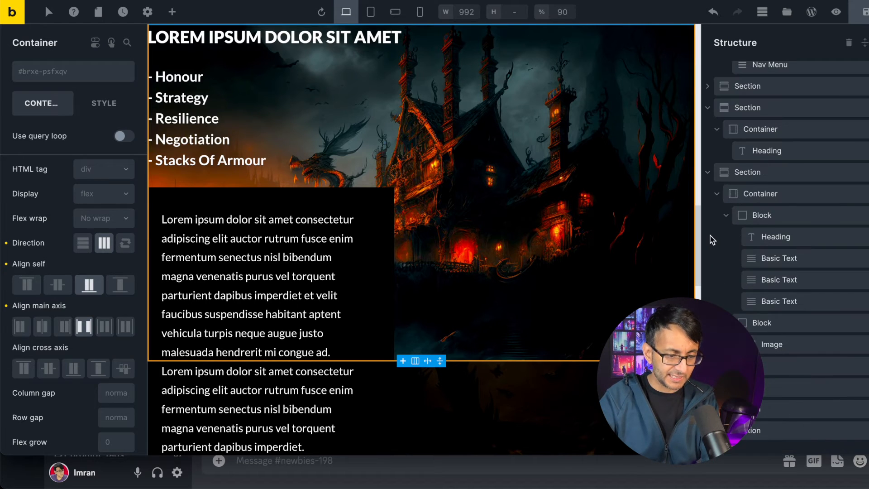
{"action": "left_click", "coordinate": [786, 369]}
{"action": "scroll", "coordinate": [376, 331], "scroll_direction": "down", "scroll_amount": 5}
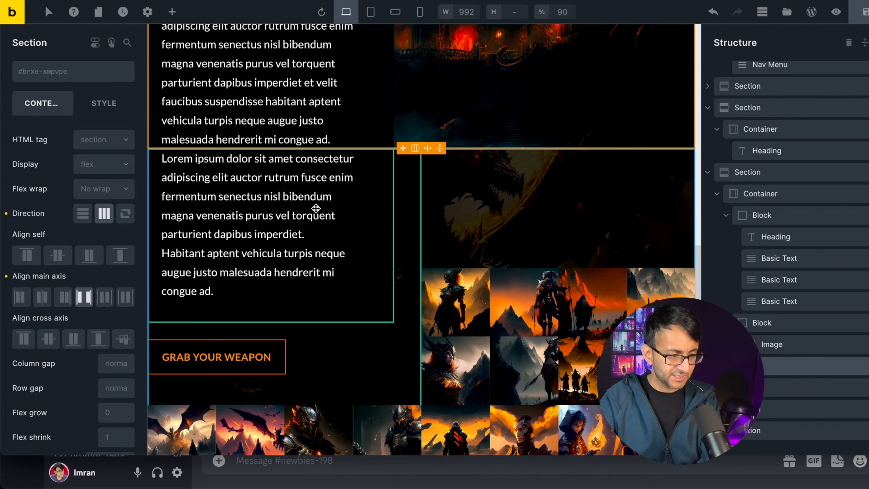
{"action": "left_click", "coordinate": [708, 366]}
{"action": "scroll", "coordinate": [742, 388], "scroll_direction": "down", "scroll_amount": 4}
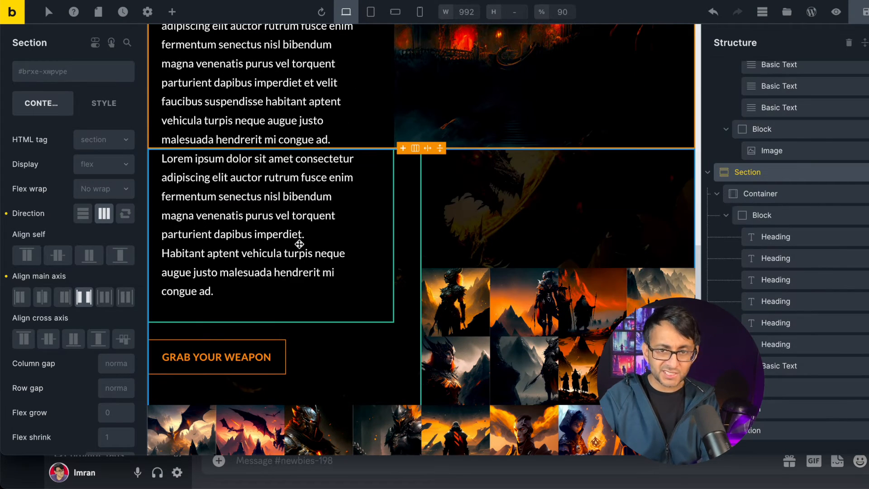
{"action": "scroll", "coordinate": [302, 245], "scroll_direction": "down", "scroll_amount": 1}
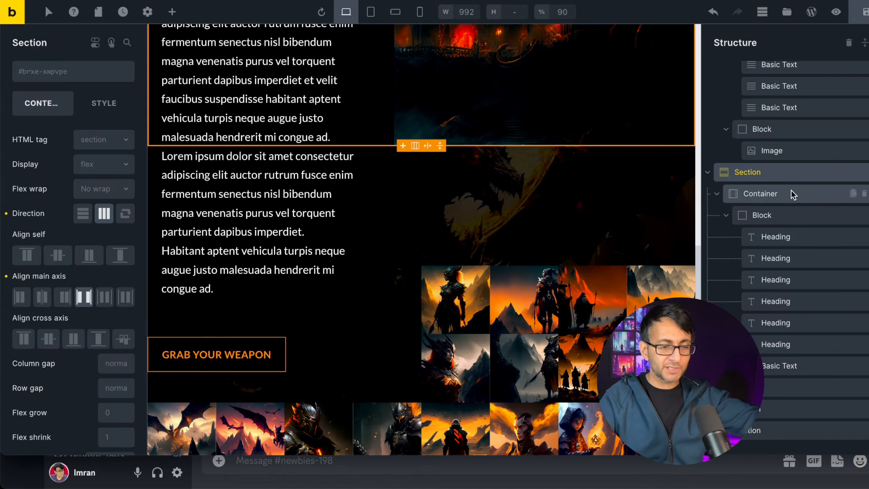
{"action": "left_click", "coordinate": [93, 111]}
{"action": "scroll", "coordinate": [90, 339], "scroll_direction": "down", "scroll_amount": 6}
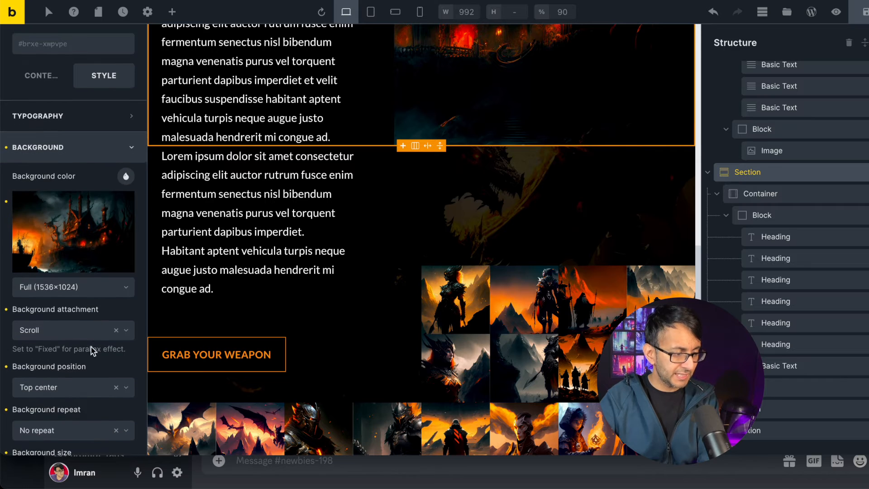
{"action": "scroll", "coordinate": [83, 377], "scroll_direction": "down", "scroll_amount": 3}
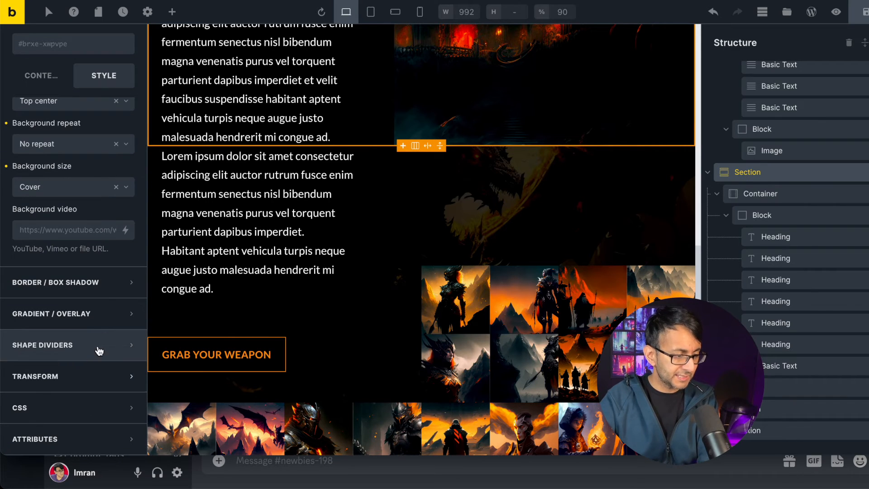
{"action": "scroll", "coordinate": [777, 328], "scroll_direction": "down", "scroll_amount": 2}
Examine the background attachment, position and size settings of the section holding the image galleries
{"action": "left_click", "coordinate": [778, 328]}
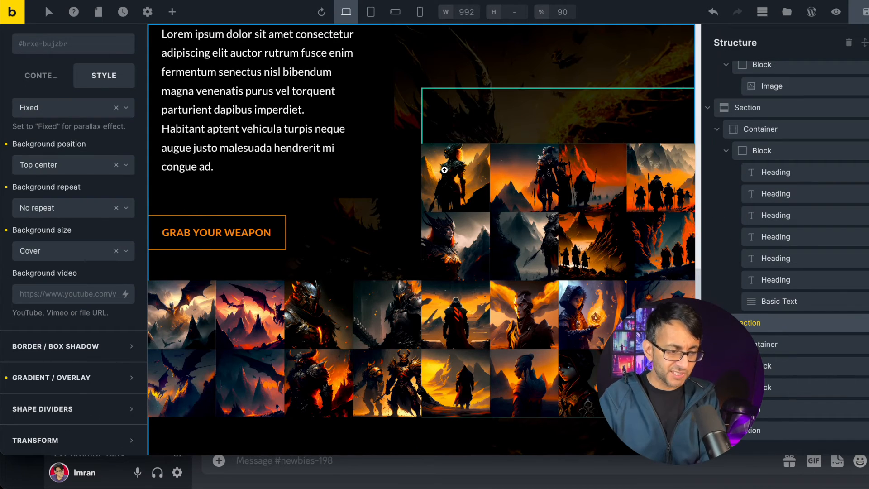
{"action": "scroll", "coordinate": [446, 170], "scroll_direction": "up", "scroll_amount": 2}
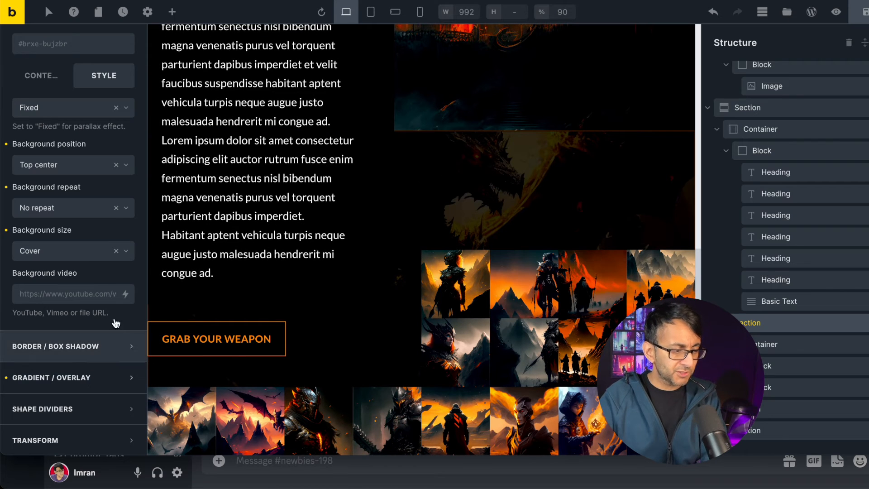
{"action": "scroll", "coordinate": [109, 271], "scroll_direction": "up", "scroll_amount": 3}
{"action": "scroll", "coordinate": [106, 239], "scroll_direction": "down", "scroll_amount": 4}
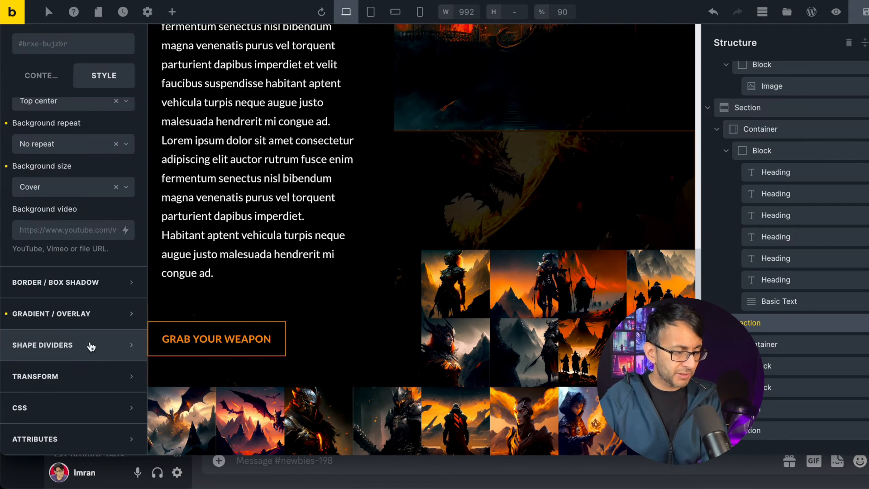
Inspect the gallery section's overlay, including its color and transparency values
{"action": "left_click", "coordinate": [117, 314]}
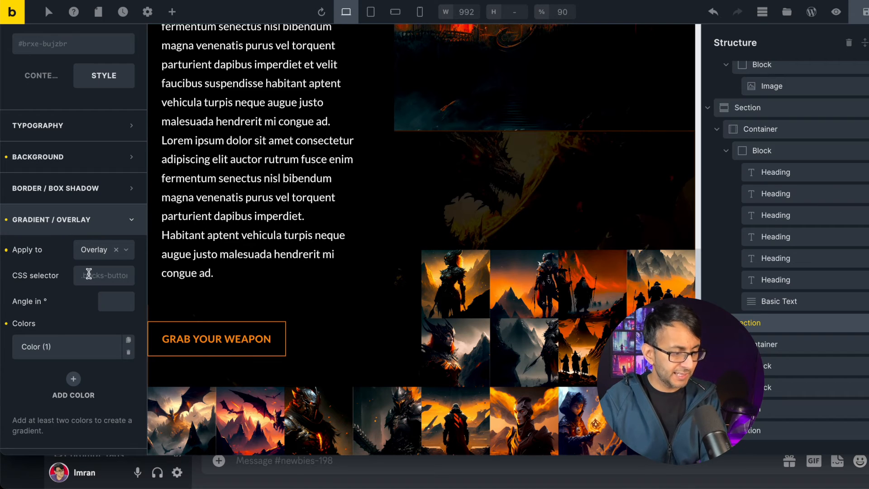
{"action": "left_click", "coordinate": [82, 349]}
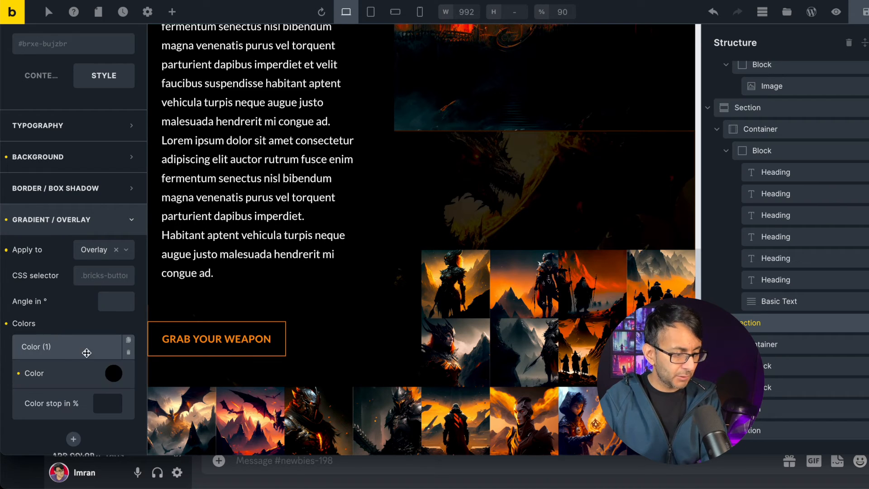
{"action": "left_click", "coordinate": [114, 374]}
{"action": "scroll", "coordinate": [95, 427], "scroll_direction": "down", "scroll_amount": 2}
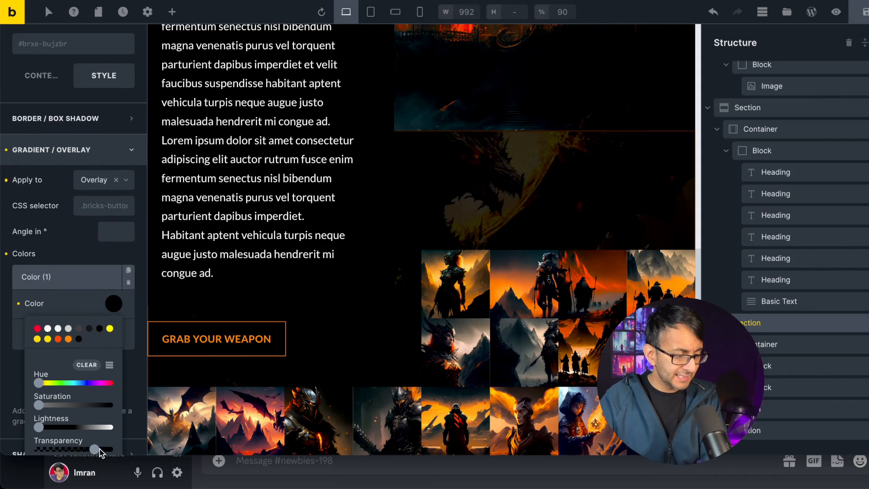
{"action": "scroll", "coordinate": [101, 449], "scroll_direction": "down", "scroll_amount": 3}
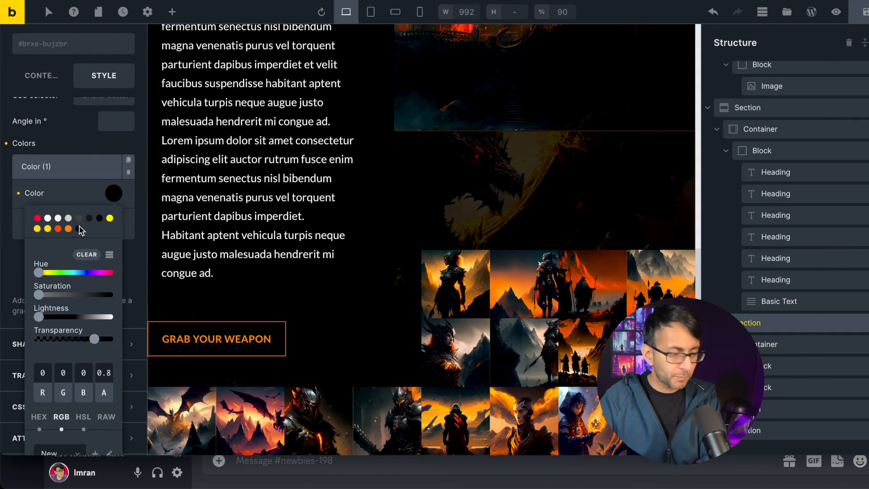
{"action": "left_click", "coordinate": [83, 152]}
{"action": "scroll", "coordinate": [112, 224], "scroll_direction": "up", "scroll_amount": 1}
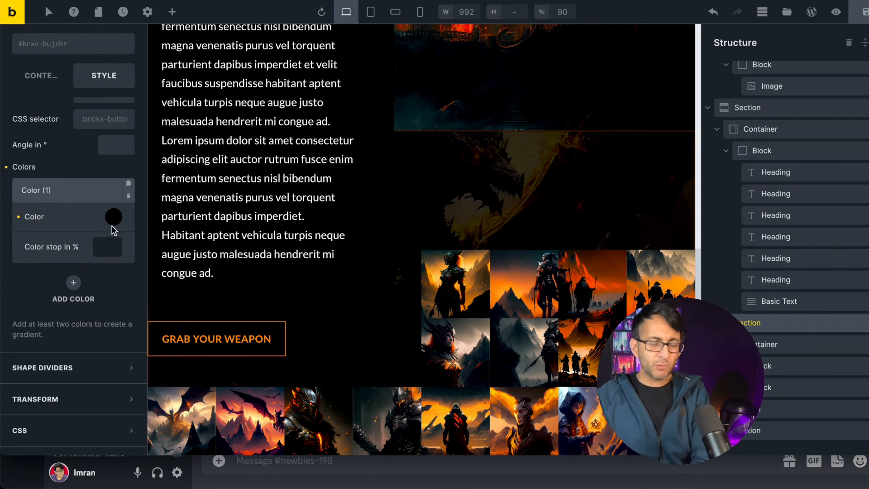
{"action": "scroll", "coordinate": [2, 188], "scroll_direction": "up", "scroll_amount": 1}
{"action": "scroll", "coordinate": [14, 187], "scroll_direction": "up", "scroll_amount": 6}
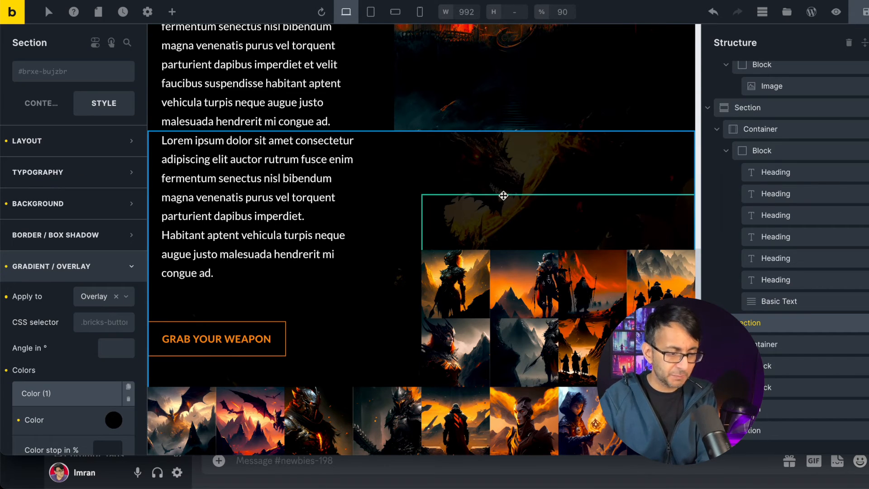
Review the gallery section's basic text padding and the layout settings of its parent container
{"action": "left_click", "coordinate": [772, 347]}
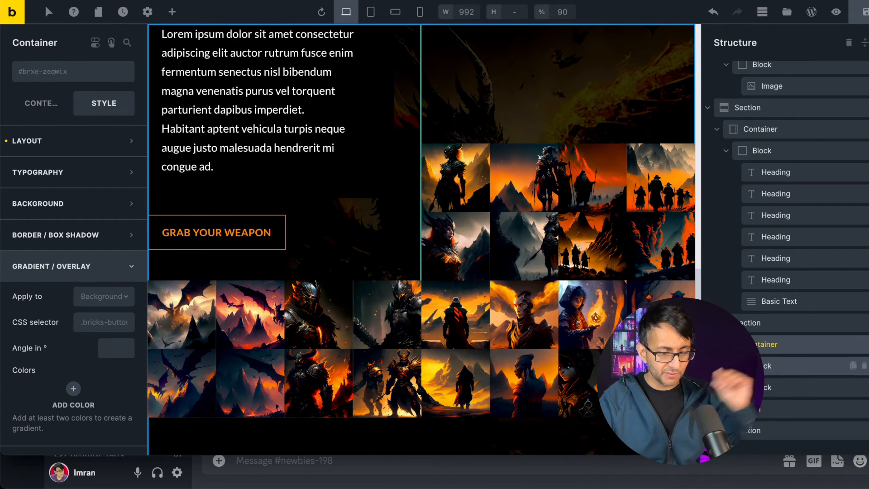
{"action": "scroll", "coordinate": [565, 313], "scroll_direction": "up", "scroll_amount": 2}
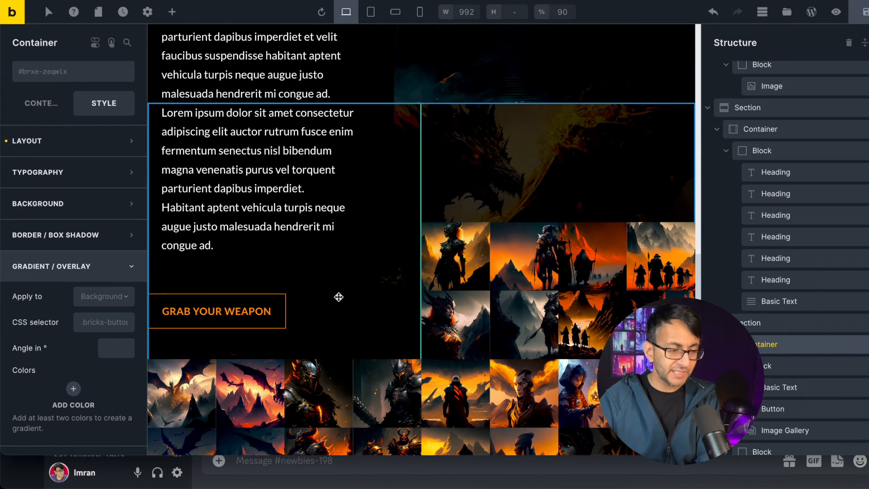
{"action": "left_click", "coordinate": [800, 395]}
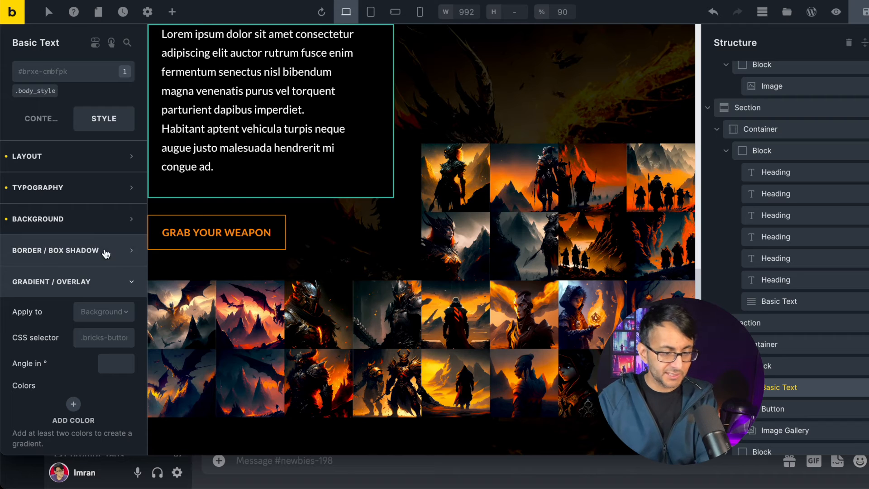
{"action": "left_click", "coordinate": [59, 156]}
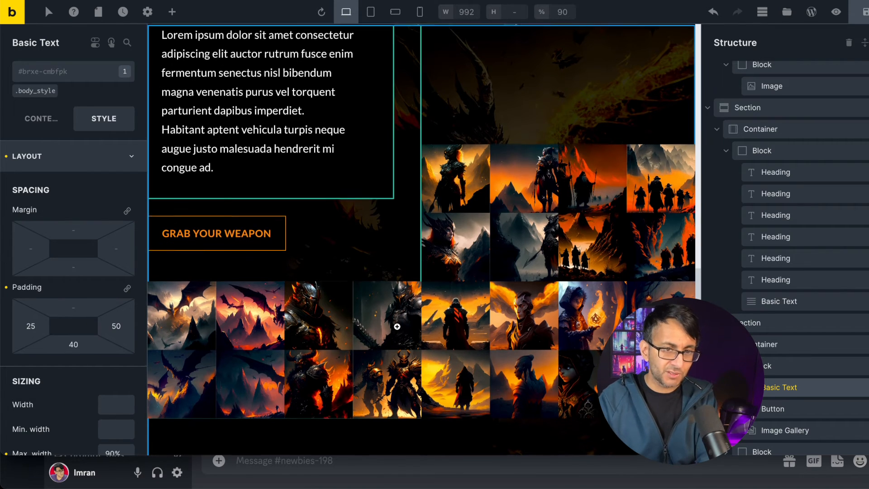
{"action": "scroll", "coordinate": [396, 326], "scroll_direction": "up", "scroll_amount": 2}
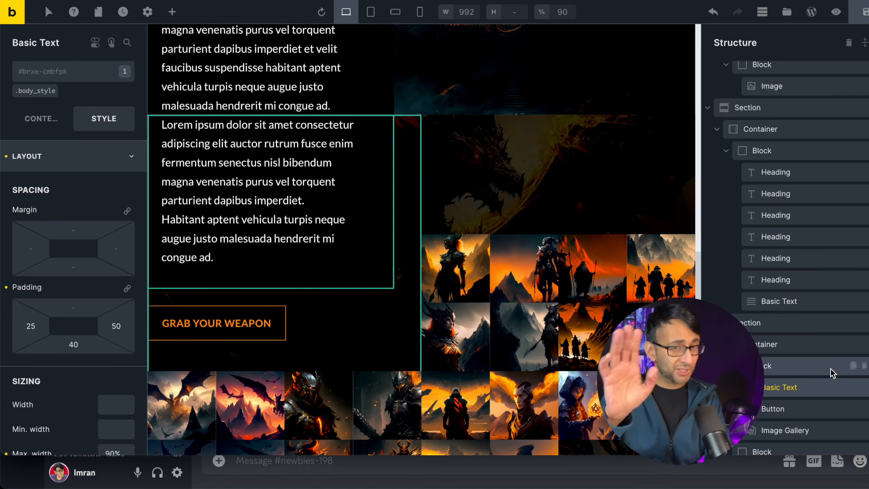
{"action": "left_click", "coordinate": [792, 346]}
{"action": "left_click", "coordinate": [56, 140]}
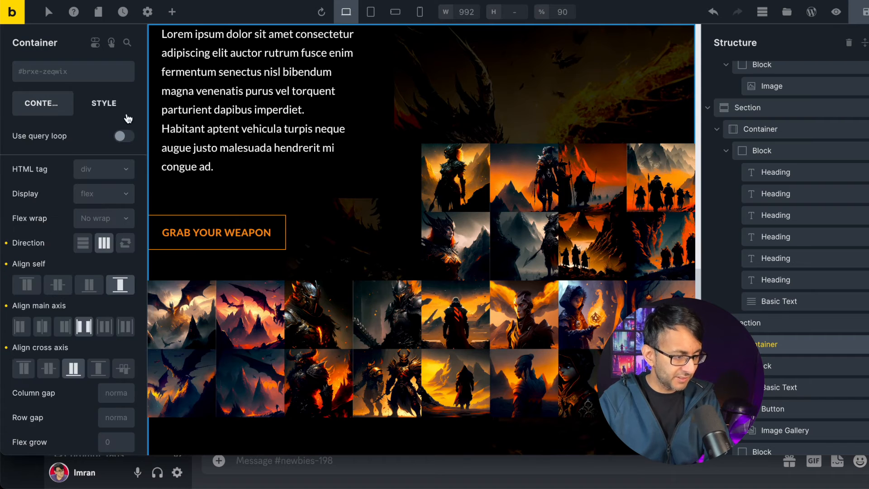
Inspect the Grab Your Weapon button and the images and grid settings of the gallery below it
{"action": "left_click", "coordinate": [791, 408]}
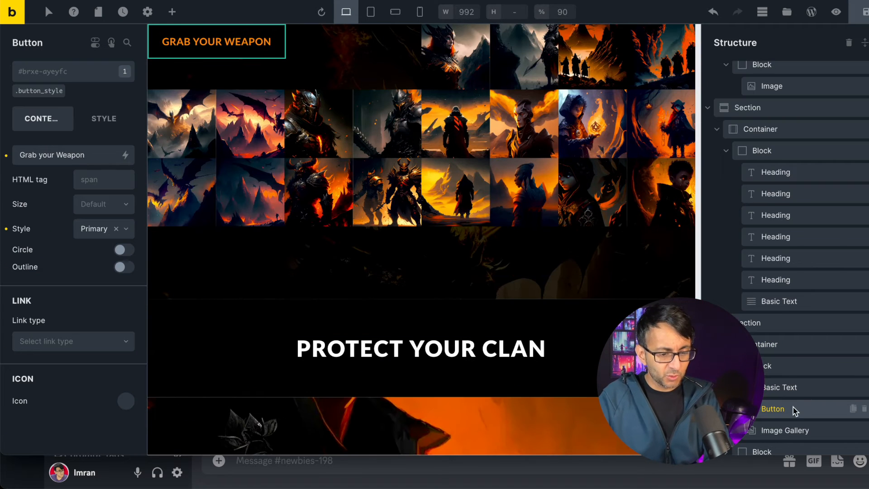
{"action": "left_click", "coordinate": [788, 432]}
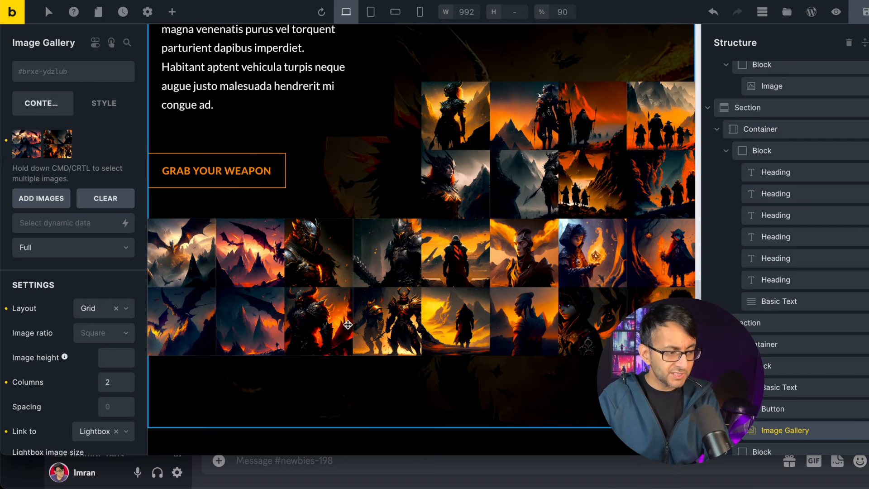
{"action": "mouse_move", "coordinate": [34, 157]}
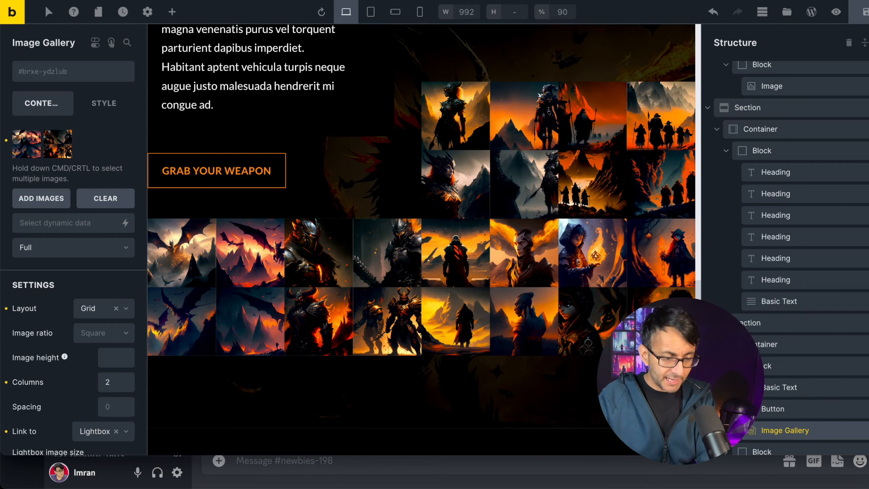
Examine the gallery section's second block and the images and column settings of its image gallery
{"action": "left_click", "coordinate": [726, 366]}
{"action": "left_click", "coordinate": [766, 387]}
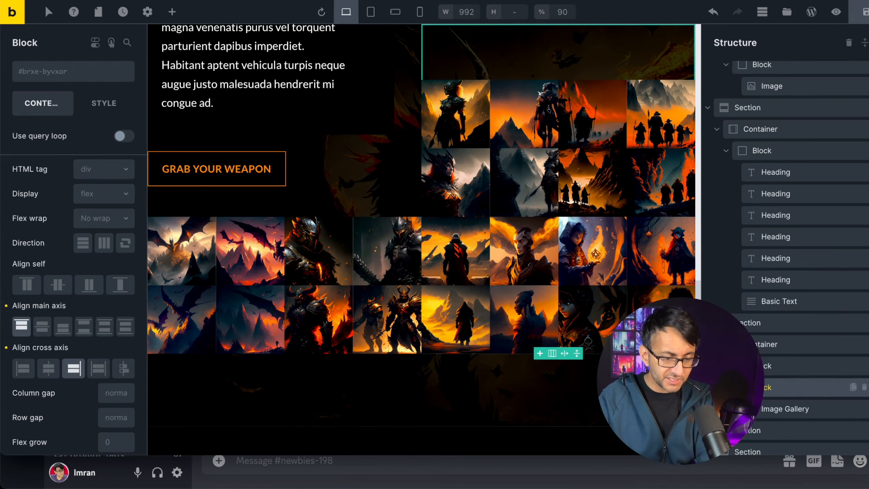
{"action": "left_click", "coordinate": [776, 403]}
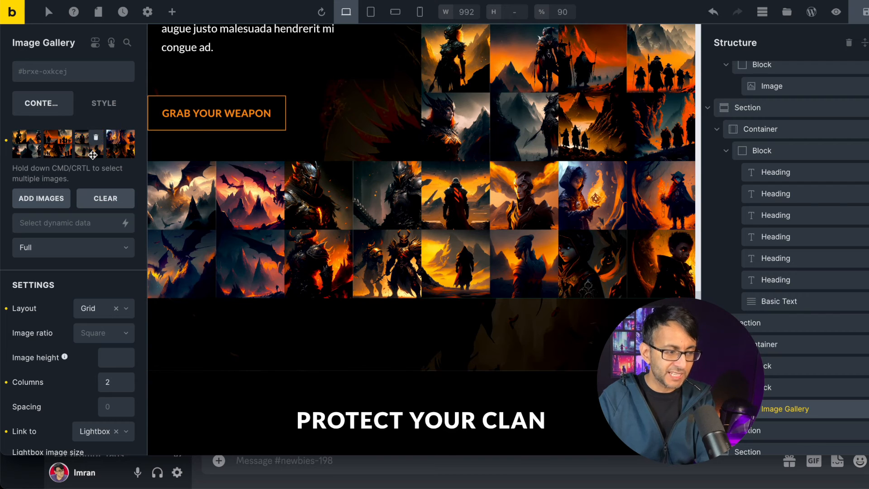
{"action": "scroll", "coordinate": [371, 229], "scroll_direction": "up", "scroll_amount": 1}
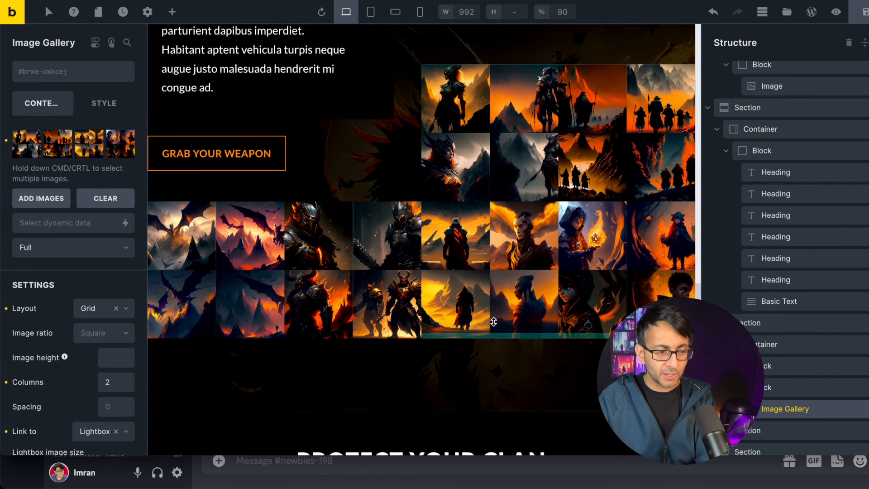
{"action": "scroll", "coordinate": [172, 392], "scroll_direction": "up", "scroll_amount": 5}
{"action": "scroll", "coordinate": [543, 310], "scroll_direction": "down", "scroll_amount": 5}
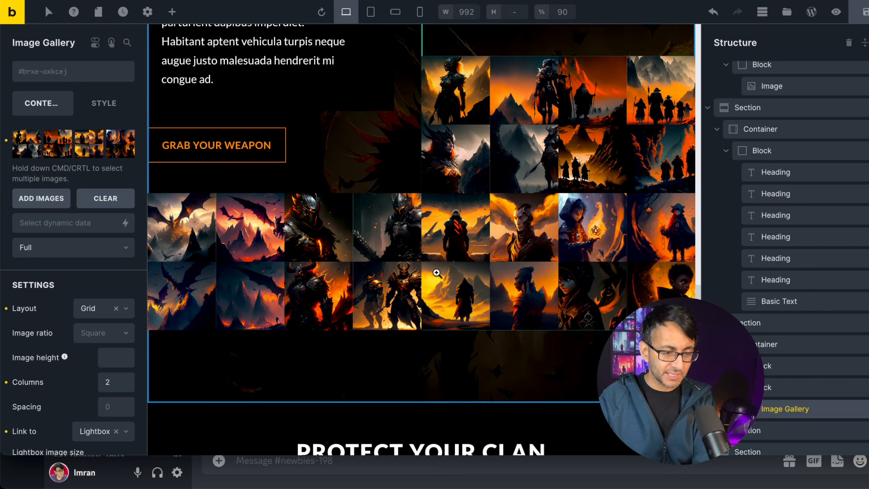
Try the Start and Center cross-axis alignments on the gallery section's container, and restore it to End
{"action": "left_click", "coordinate": [798, 350]}
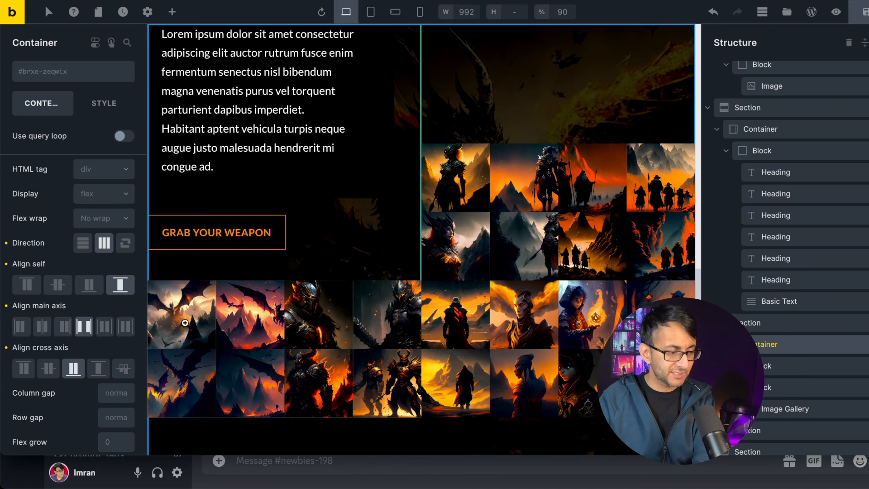
{"action": "left_click", "coordinate": [73, 369]}
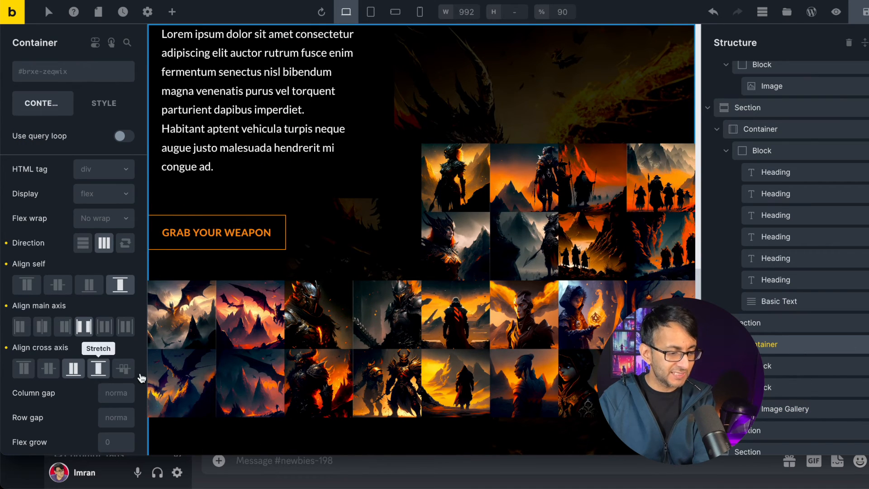
{"action": "scroll", "coordinate": [492, 338], "scroll_direction": "down", "scroll_amount": 3}
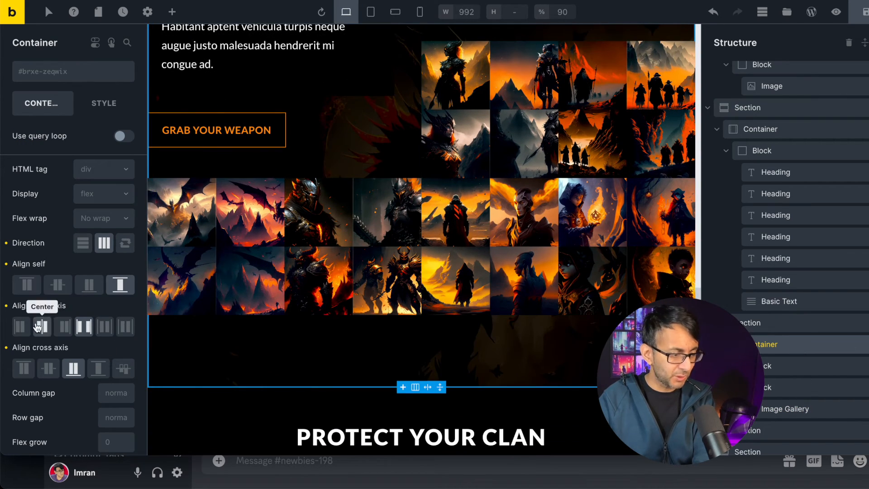
{"action": "left_click", "coordinate": [25, 372]}
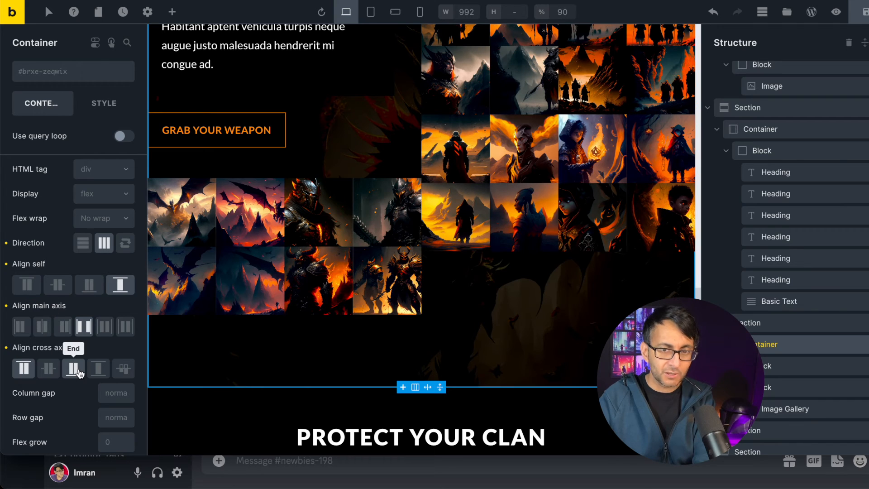
{"action": "left_click", "coordinate": [48, 369]}
{"action": "left_click", "coordinate": [73, 369]}
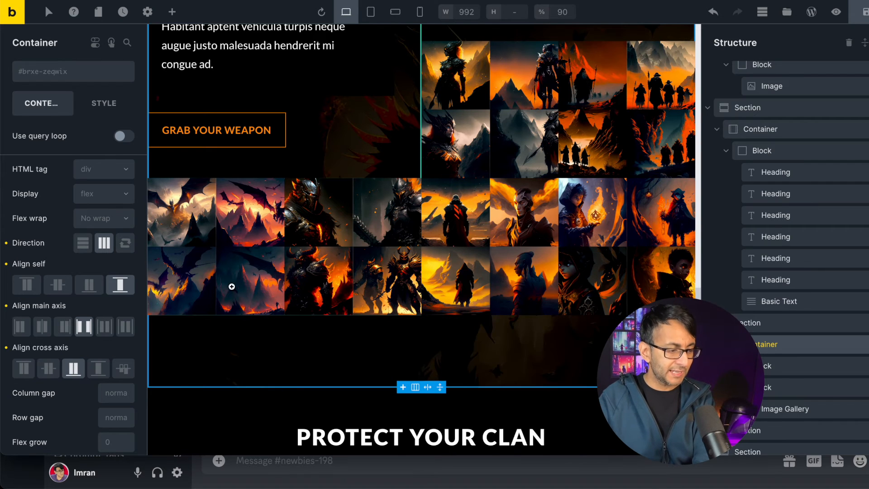
Check the Stretch self-alignment of the gallery section's container against its layout on the page
{"action": "scroll", "coordinate": [416, 268], "scroll_direction": "up", "scroll_amount": 1}
{"action": "scroll", "coordinate": [416, 267], "scroll_direction": "up", "scroll_amount": 5}
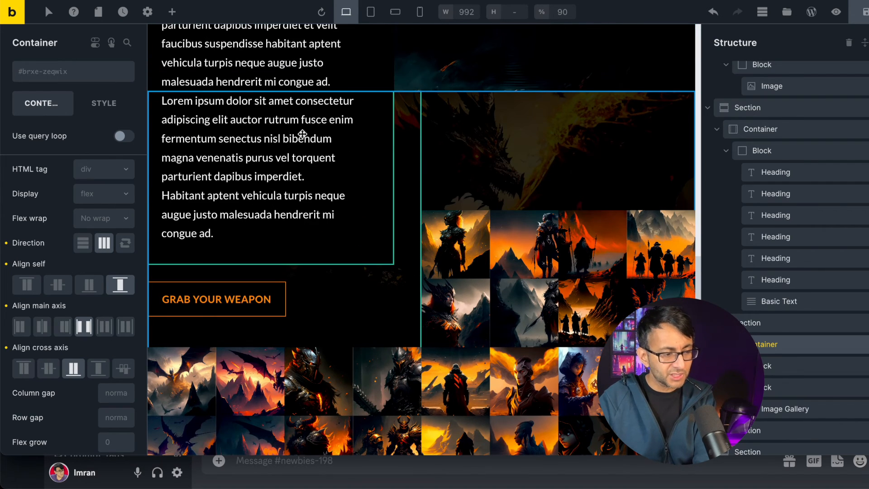
{"action": "left_click", "coordinate": [119, 285]}
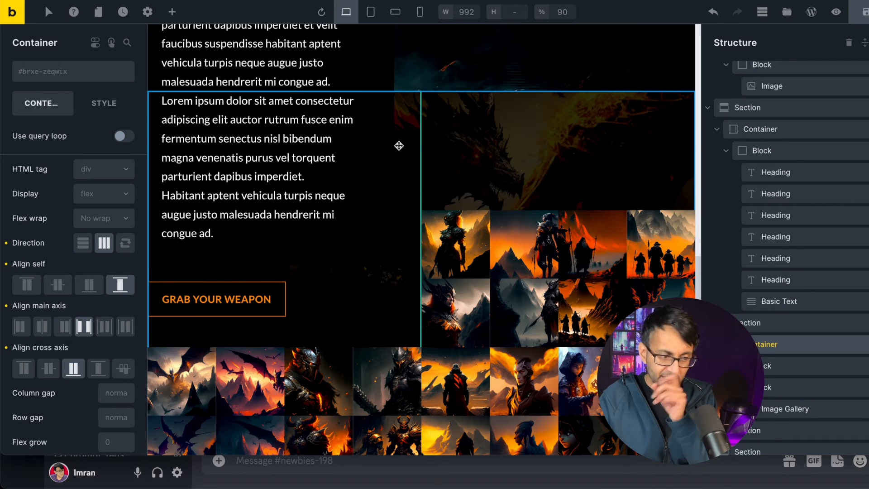
Review the page layout from the image gallery through the Protect Your Clan heading to the Join the Tribe section
{"action": "left_click", "coordinate": [120, 284]}
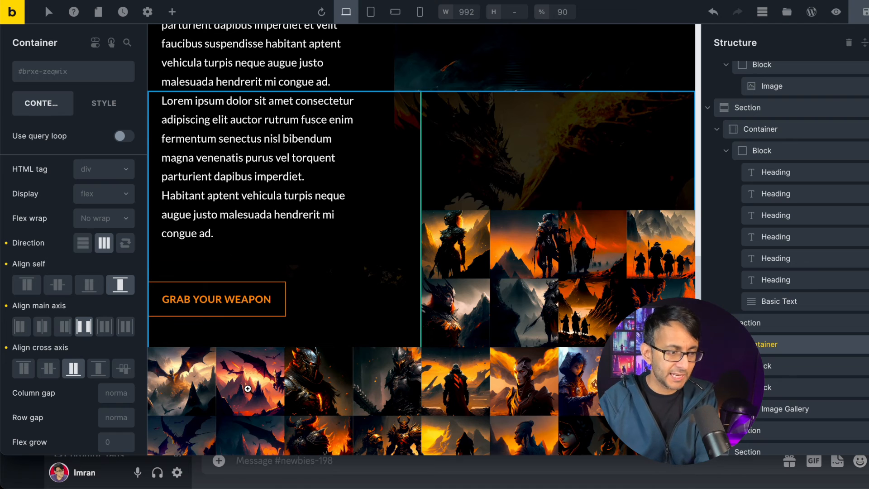
{"action": "scroll", "coordinate": [248, 388], "scroll_direction": "down", "scroll_amount": 5}
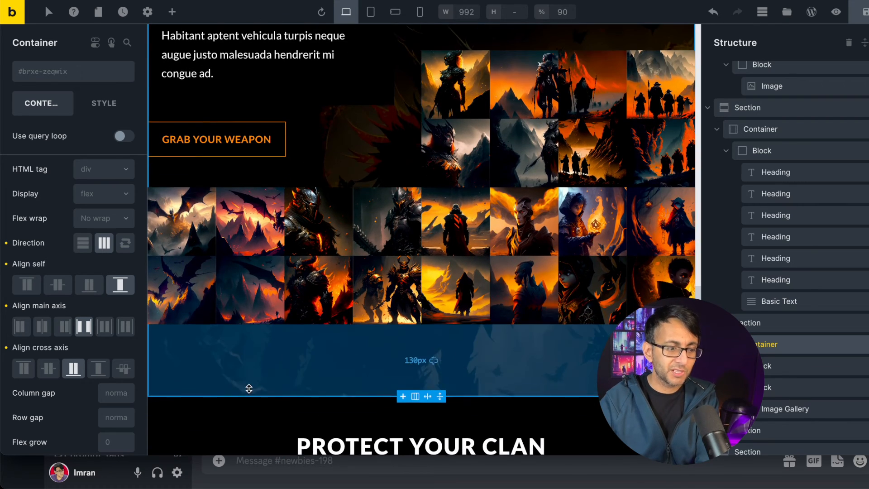
{"action": "scroll", "coordinate": [249, 389], "scroll_direction": "down", "scroll_amount": 2}
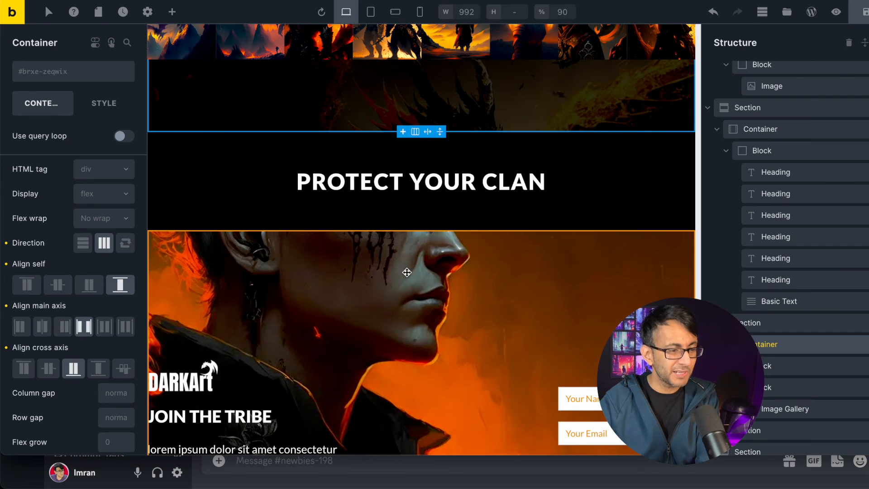
{"action": "scroll", "coordinate": [406, 271], "scroll_direction": "down", "scroll_amount": 1}
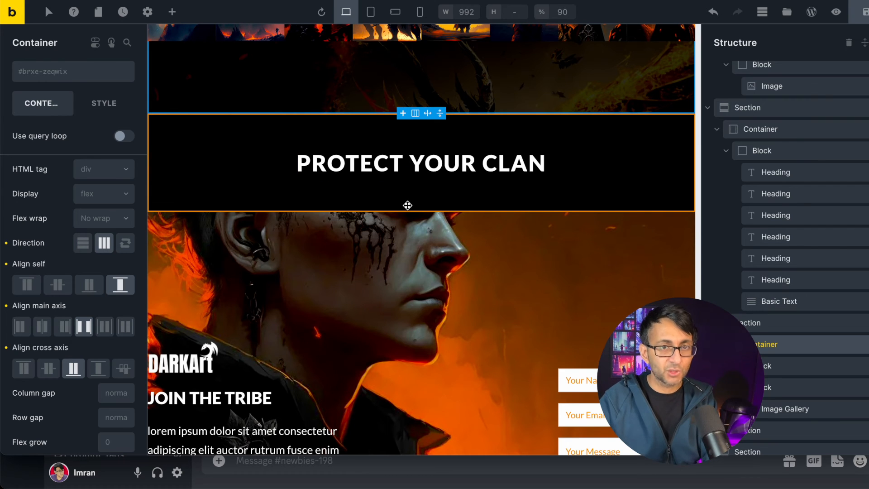
{"action": "scroll", "coordinate": [417, 226], "scroll_direction": "down", "scroll_amount": 5}
{"action": "scroll", "coordinate": [771, 410], "scroll_direction": "down", "scroll_amount": 1}
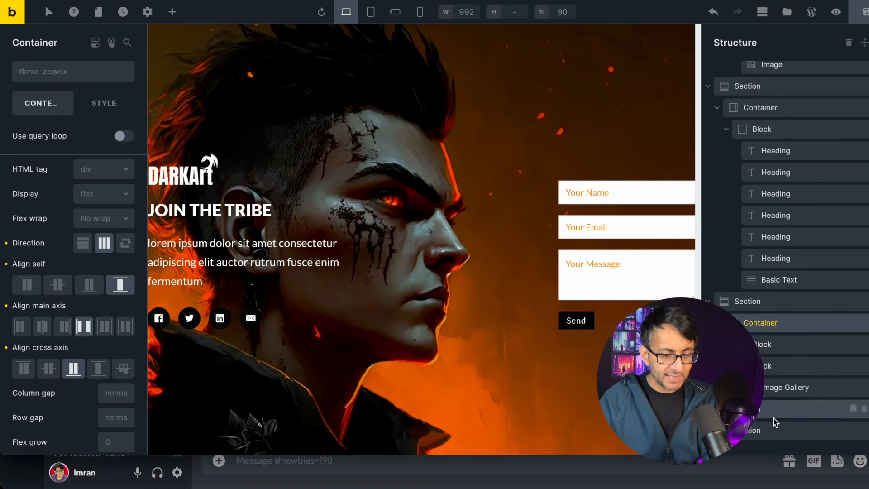
Examine the element structure of the Join the Tribe section and the direction and alignment settings of its container
{"action": "left_click", "coordinate": [769, 431]}
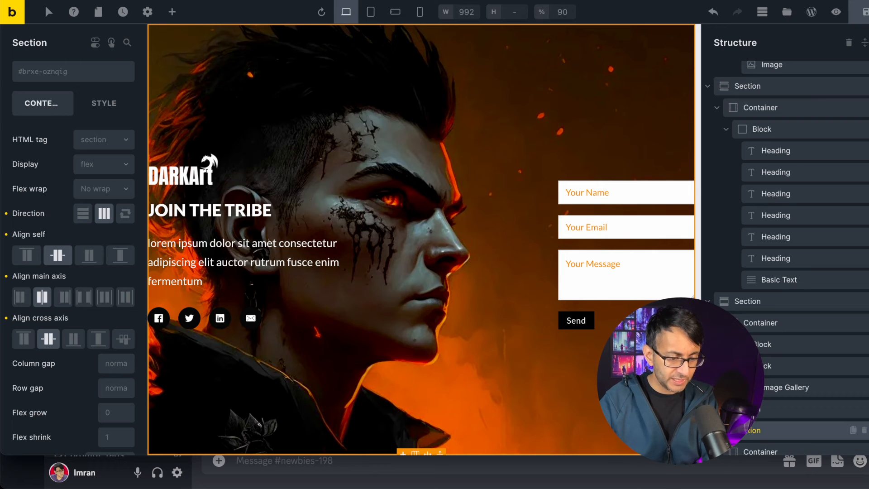
{"action": "scroll", "coordinate": [769, 399], "scroll_direction": "down", "scroll_amount": 1}
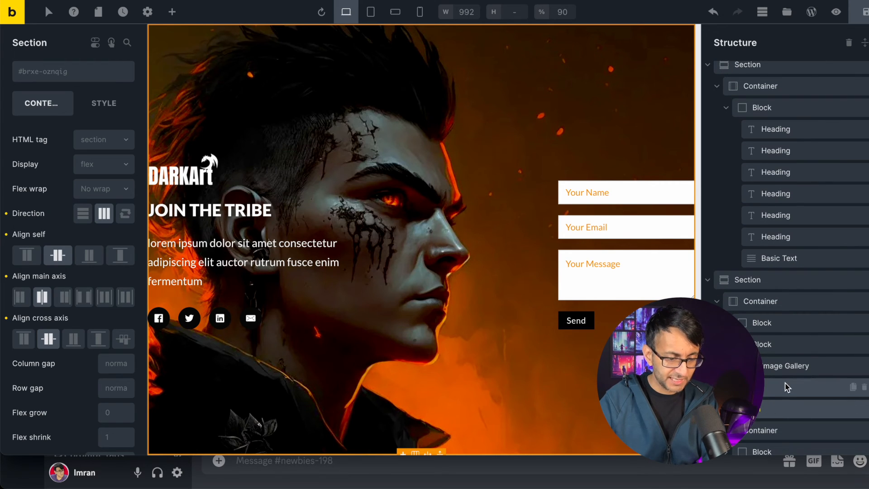
{"action": "scroll", "coordinate": [769, 399], "scroll_direction": "down", "scroll_amount": 2}
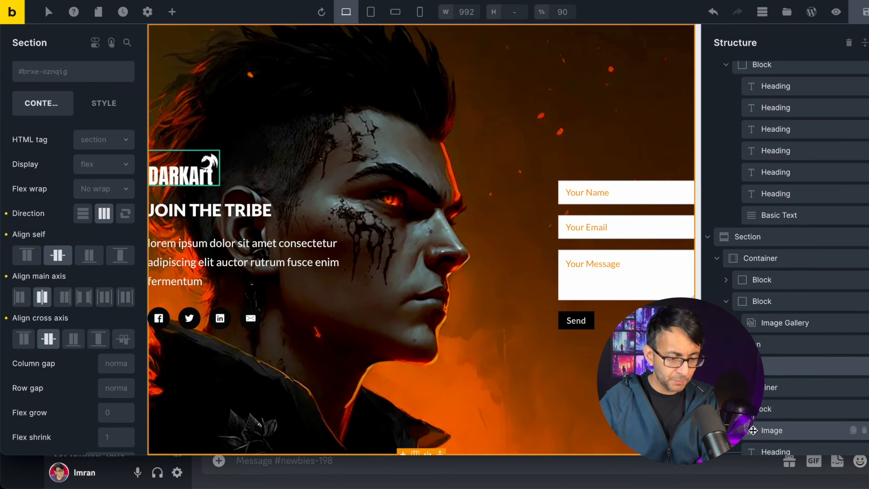
{"action": "scroll", "coordinate": [748, 435], "scroll_direction": "down", "scroll_amount": 4}
{"action": "scroll", "coordinate": [791, 331], "scroll_direction": "down", "scroll_amount": 1}
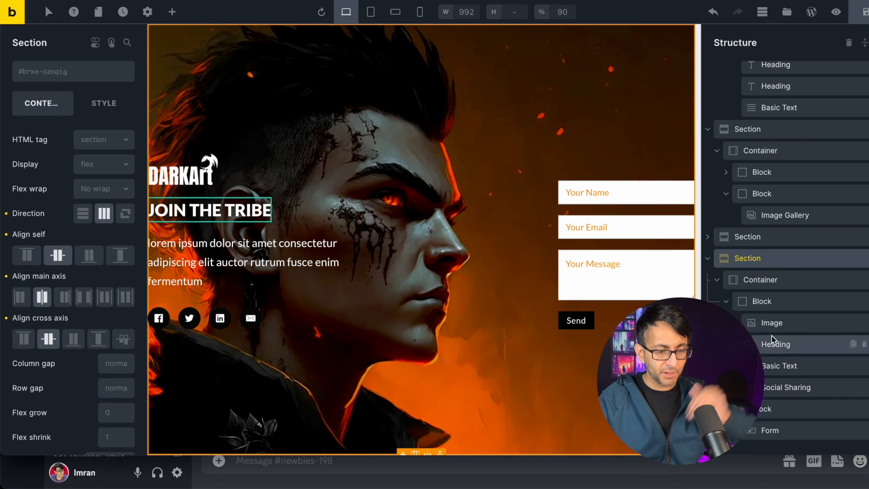
{"action": "left_click", "coordinate": [776, 300]}
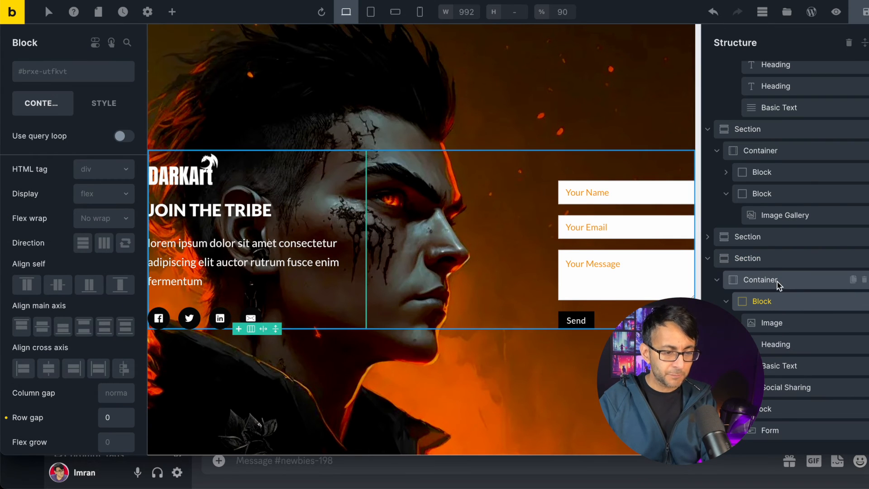
{"action": "left_click", "coordinate": [778, 280]}
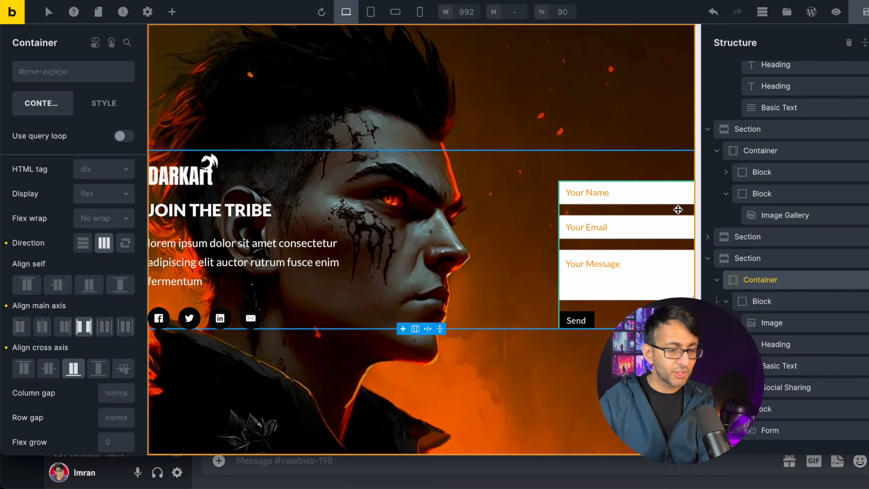
Inspect the spacing and sizing styles of the Join the Tribe section's first block and its logo, heading, text and social icons
{"action": "left_click", "coordinate": [789, 307]}
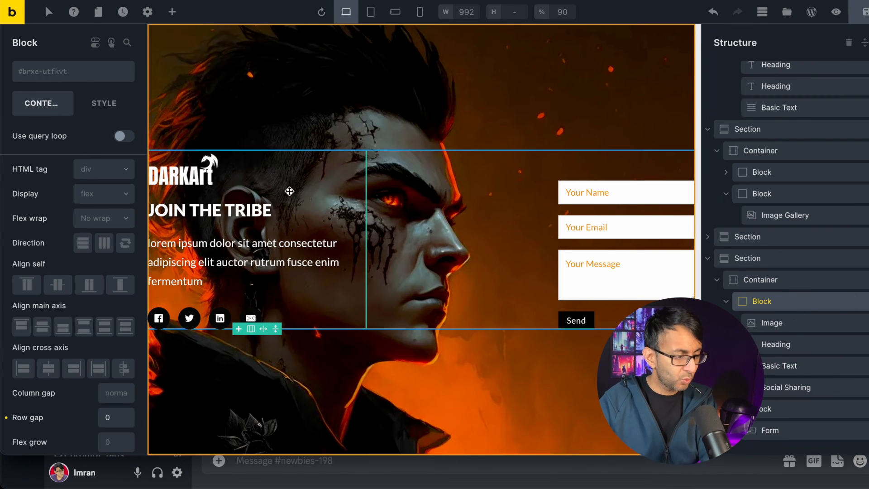
{"action": "left_click", "coordinate": [103, 104]}
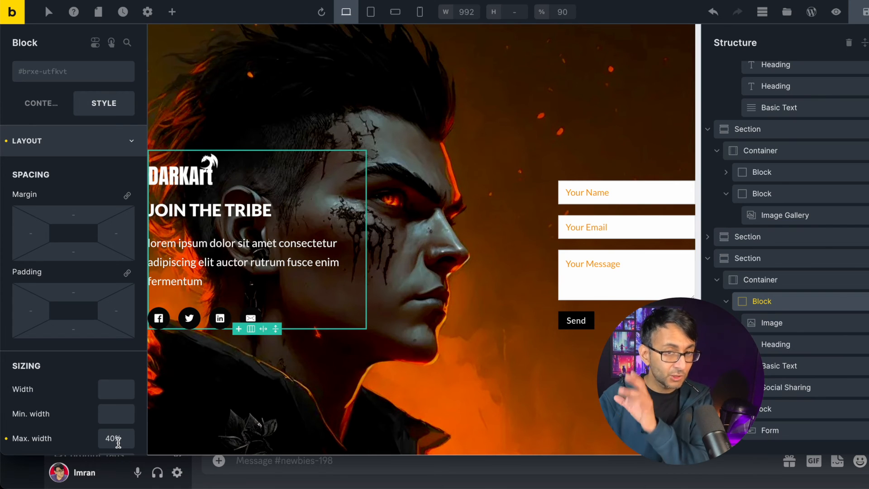
{"action": "left_click", "coordinate": [803, 328]}
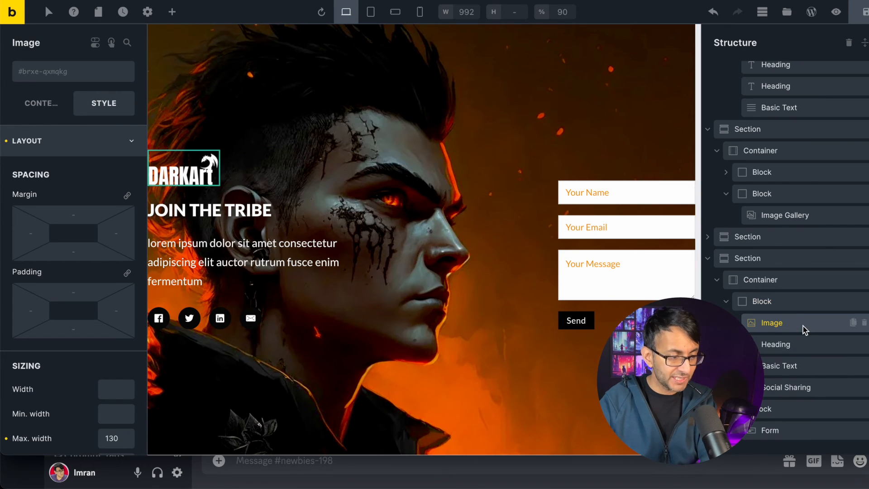
{"action": "left_click", "coordinate": [802, 350]}
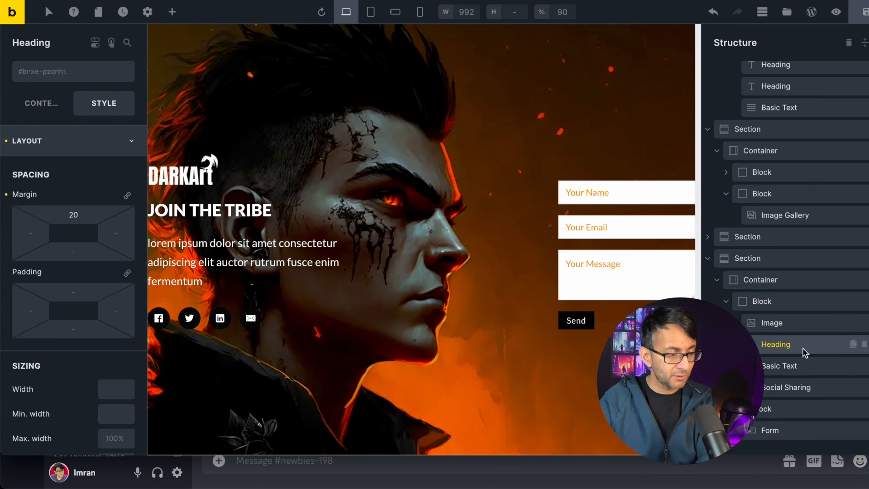
{"action": "left_click", "coordinate": [802, 372]}
{"action": "left_click", "coordinate": [802, 386]}
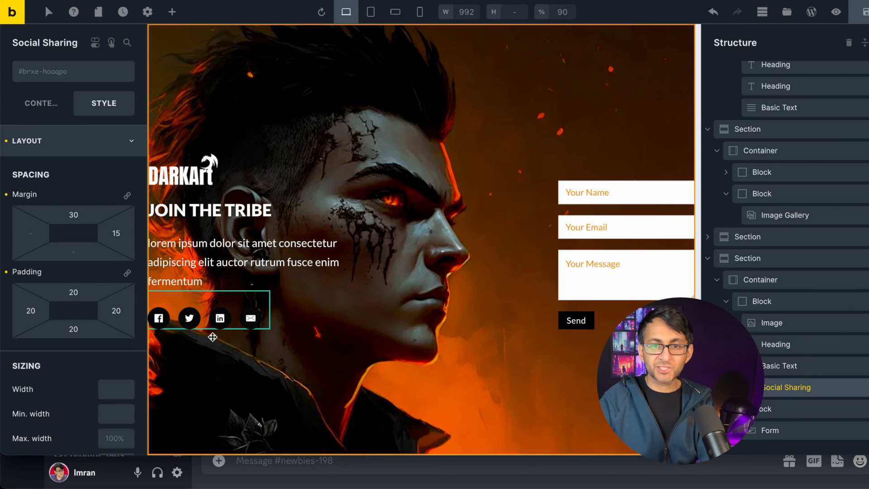
Examine the Social Sharing element's services and the Facebook entry's icon, background and color settings
{"action": "left_click", "coordinate": [30, 109]}
{"action": "left_click", "coordinate": [77, 165]}
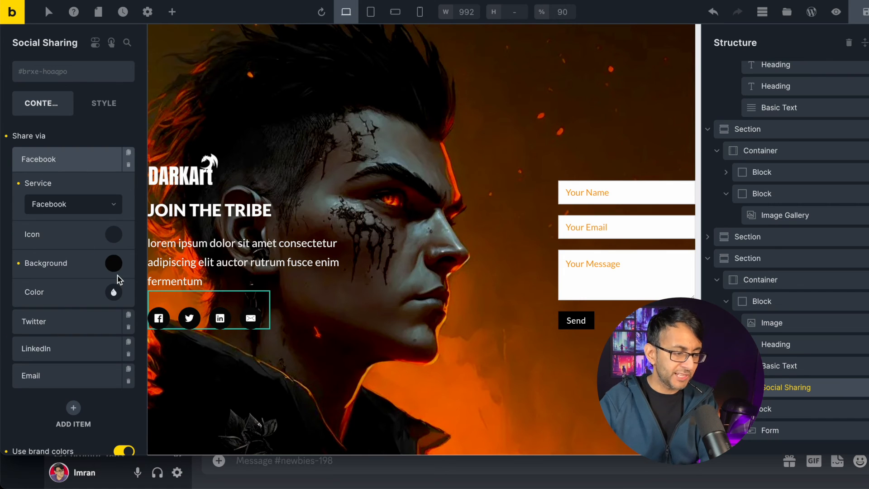
{"action": "left_click", "coordinate": [40, 157]}
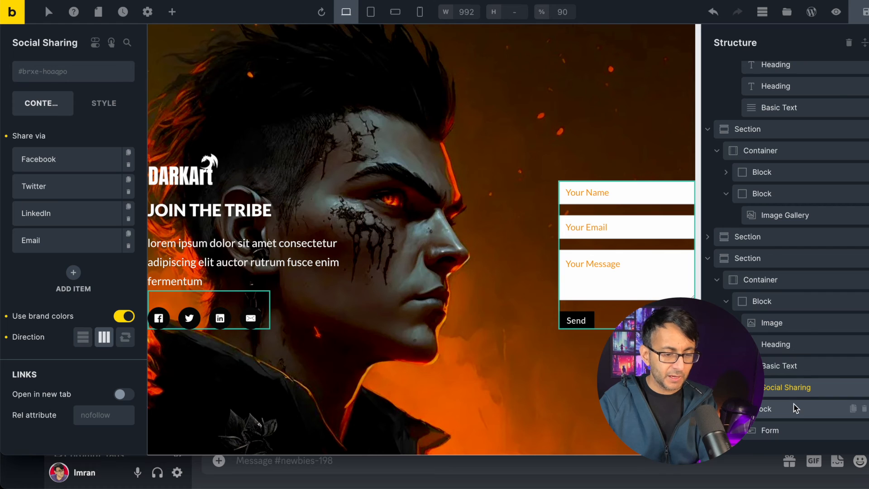
Inspect the maximum width of the Join the Tribe section's second block and the style categories of its contact form
{"action": "left_click", "coordinate": [791, 415]}
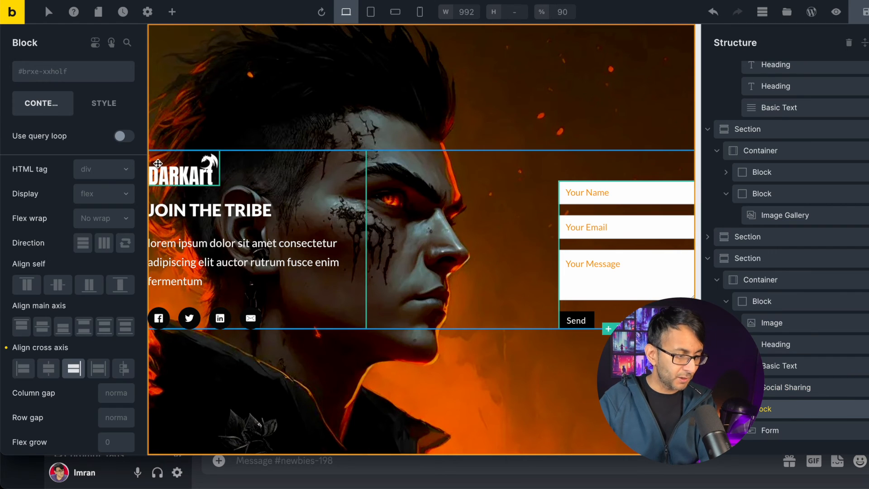
{"action": "left_click", "coordinate": [104, 103]}
{"action": "scroll", "coordinate": [118, 404], "scroll_direction": "down", "scroll_amount": 1}
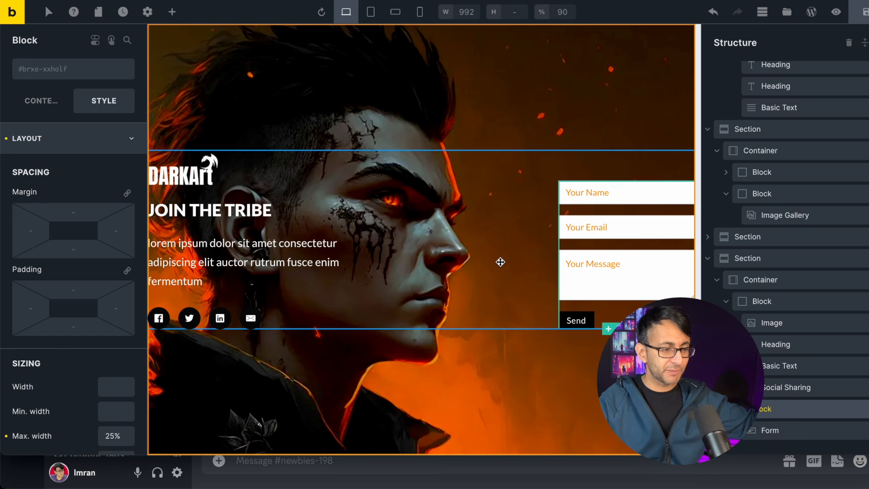
{"action": "left_click", "coordinate": [853, 430]}
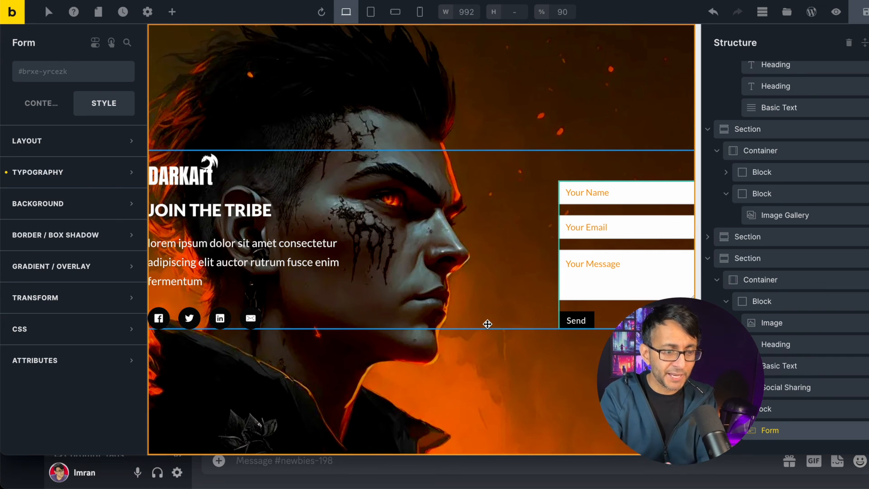
Open the landing page on the front end and review its sections from the hero down to Protect Your Clan
{"action": "left_click", "coordinate": [836, 18]}
{"action": "left_click", "coordinate": [811, 10]}
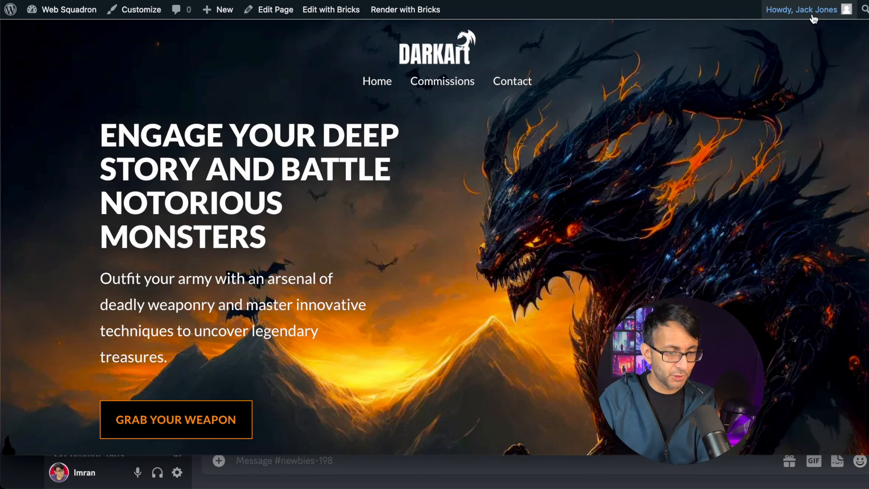
{"action": "scroll", "coordinate": [435, 238], "scroll_direction": "down", "scroll_amount": 10}
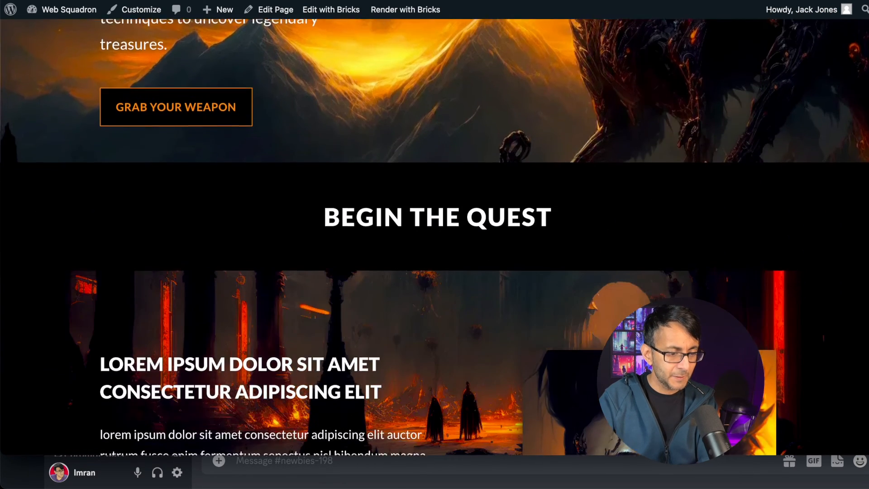
{"action": "scroll", "coordinate": [435, 238], "scroll_direction": "down", "scroll_amount": 10}
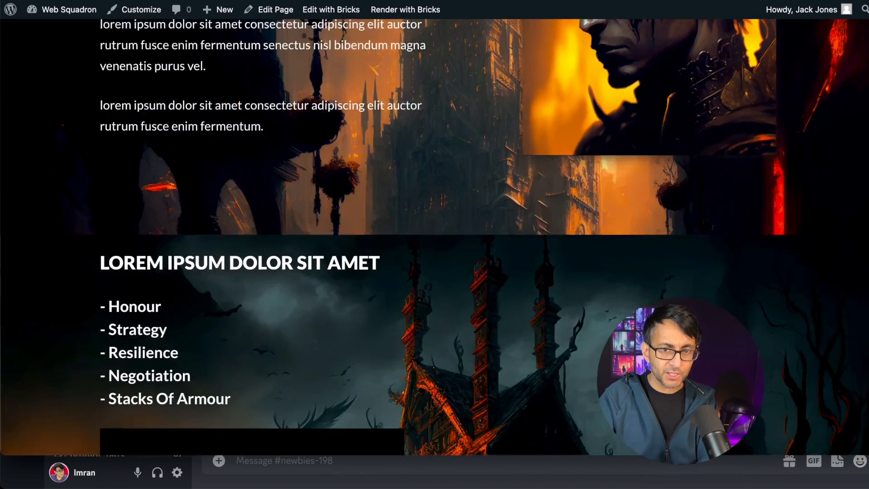
{"action": "scroll", "coordinate": [434, 238], "scroll_direction": "down", "scroll_amount": 10}
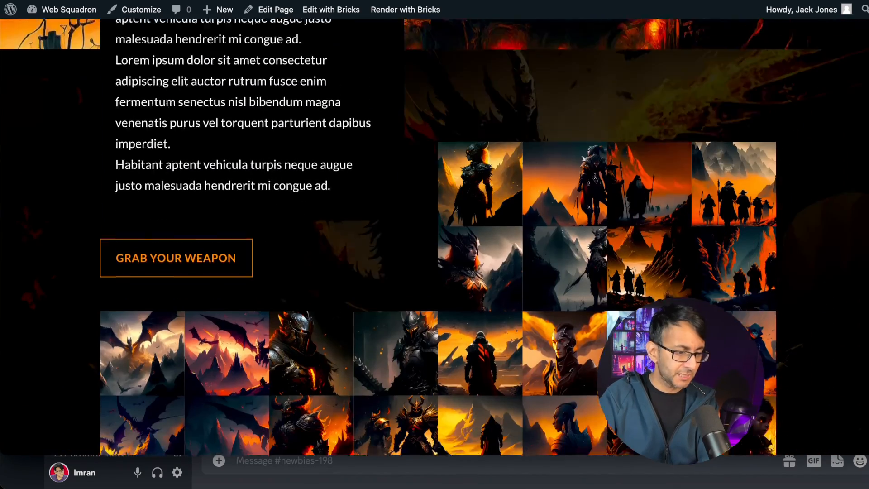
{"action": "scroll", "coordinate": [434, 237], "scroll_direction": "down", "scroll_amount": 10}
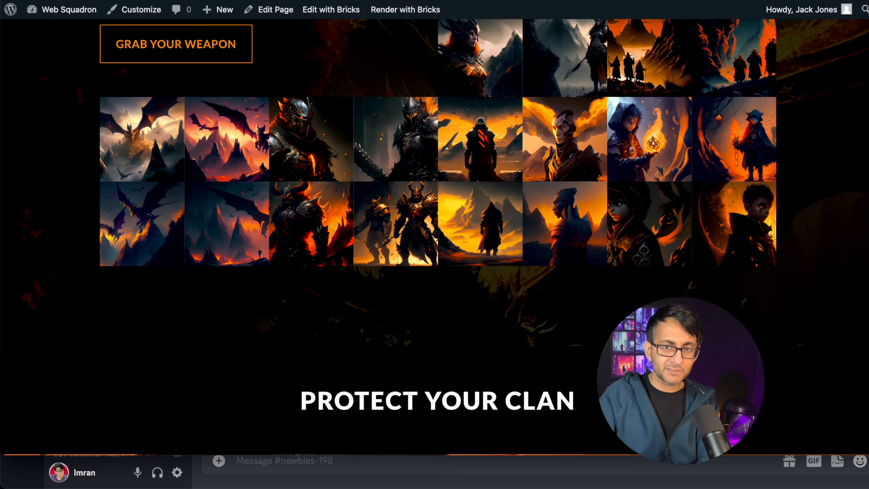
Examine the live Join the Tribe section with its logo, text, social icons and contact form over the portrait background
{"action": "scroll", "coordinate": [435, 238], "scroll_direction": "down", "scroll_amount": 3}
{"action": "scroll", "coordinate": [434, 237], "scroll_direction": "up", "scroll_amount": 1}
{"action": "scroll", "coordinate": [434, 238], "scroll_direction": "down", "scroll_amount": 1}
{"action": "scroll", "coordinate": [435, 237], "scroll_direction": "down", "scroll_amount": 1}
{"action": "scroll", "coordinate": [435, 237], "scroll_direction": "up", "scroll_amount": 1}
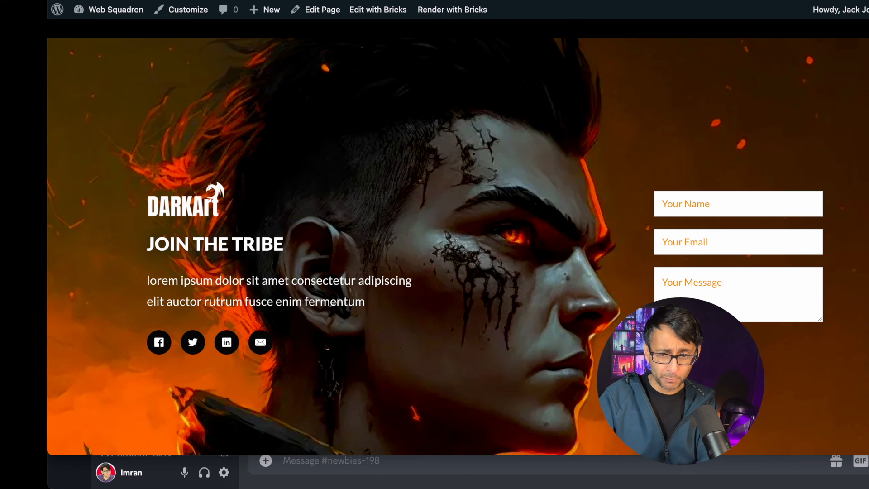
{"action": "scroll", "coordinate": [435, 238], "scroll_direction": "up", "scroll_amount": 1}
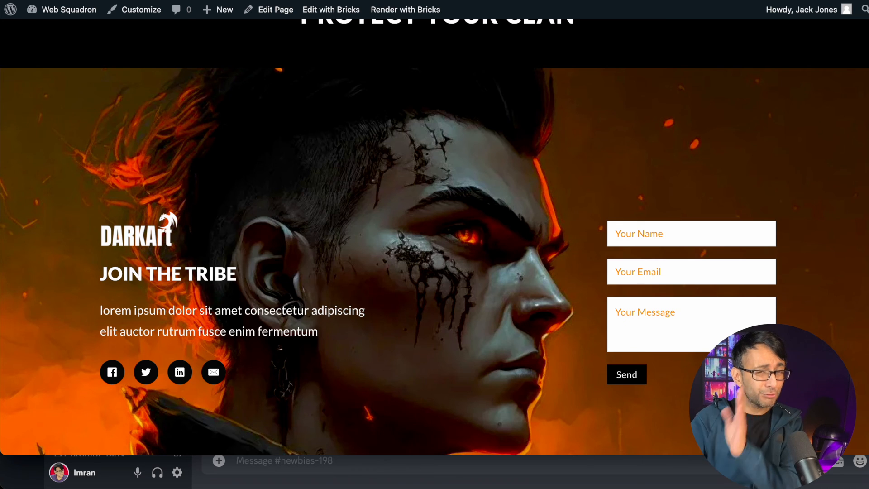
{"action": "scroll", "coordinate": [435, 238], "scroll_direction": "up", "scroll_amount": 1}
{"action": "scroll", "coordinate": [435, 237], "scroll_direction": "down", "scroll_amount": 3}
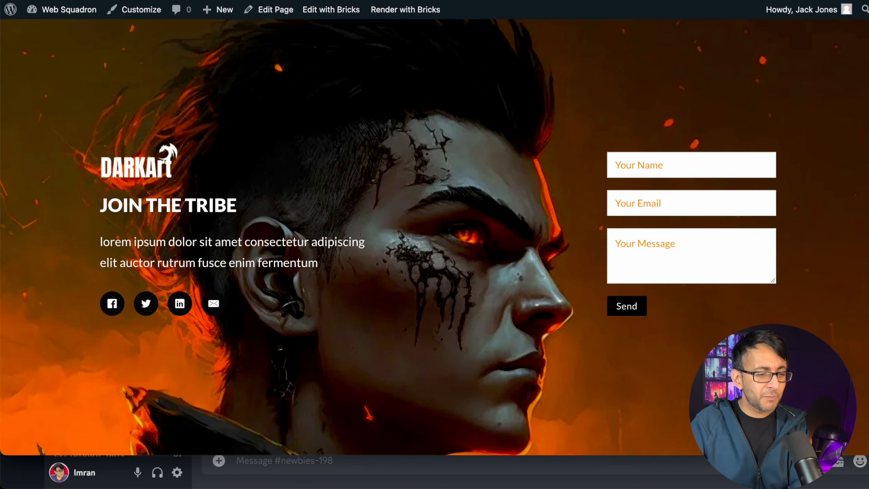
Check how the section backgrounds behave on the live page when moving between the gallery and the Join the Tribe section
{"action": "scroll", "coordinate": [435, 237], "scroll_direction": "up", "scroll_amount": 9}
{"action": "scroll", "coordinate": [434, 238], "scroll_direction": "down", "scroll_amount": 9}
{"action": "scroll", "coordinate": [434, 238], "scroll_direction": "up", "scroll_amount": 4}
{"action": "scroll", "coordinate": [434, 237], "scroll_direction": "down", "scroll_amount": 4}
{"action": "scroll", "coordinate": [434, 238], "scroll_direction": "up", "scroll_amount": 1}
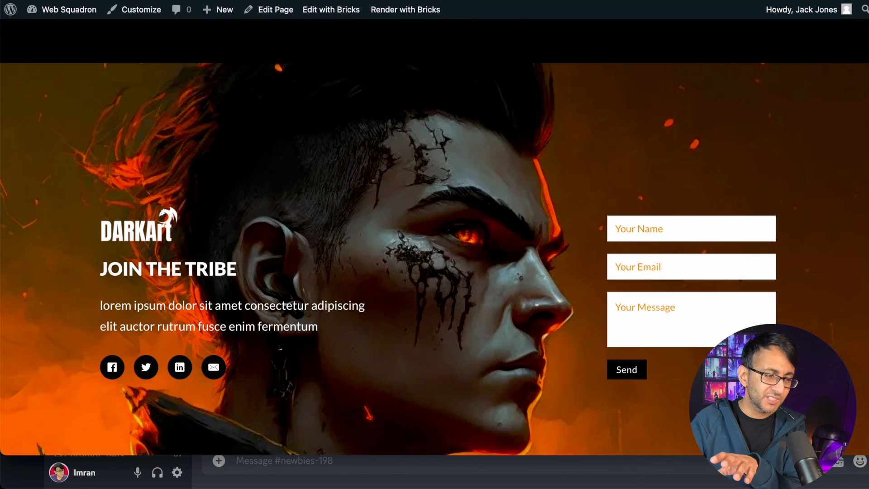
{"action": "scroll", "coordinate": [462, 315], "scroll_direction": "down", "scroll_amount": 1}
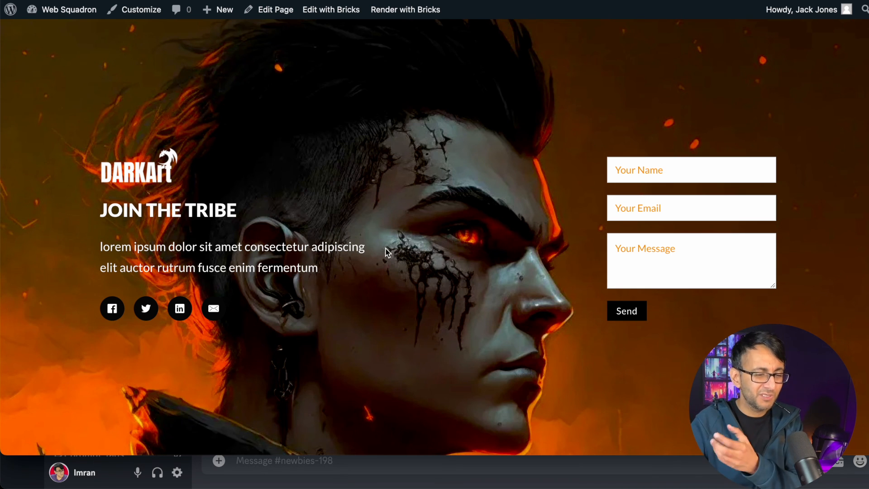
{"action": "scroll", "coordinate": [479, 329], "scroll_direction": "up", "scroll_amount": 5}
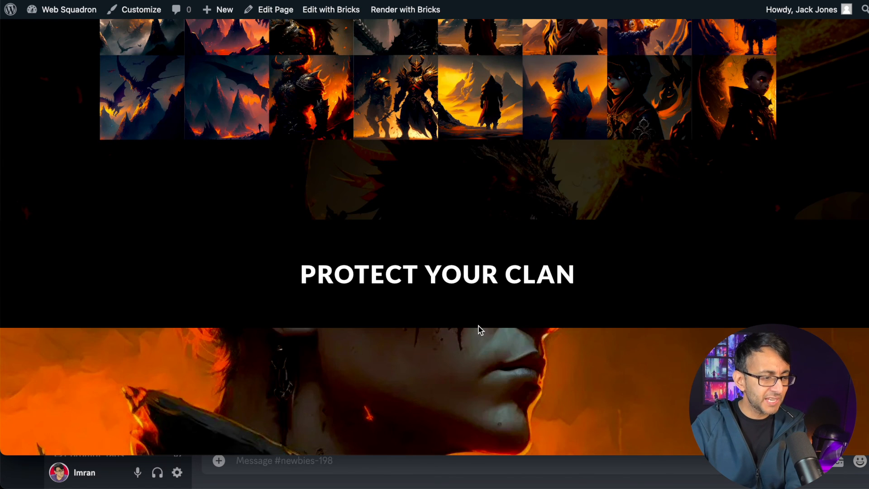
{"action": "scroll", "coordinate": [385, 347], "scroll_direction": "down", "scroll_amount": 6}
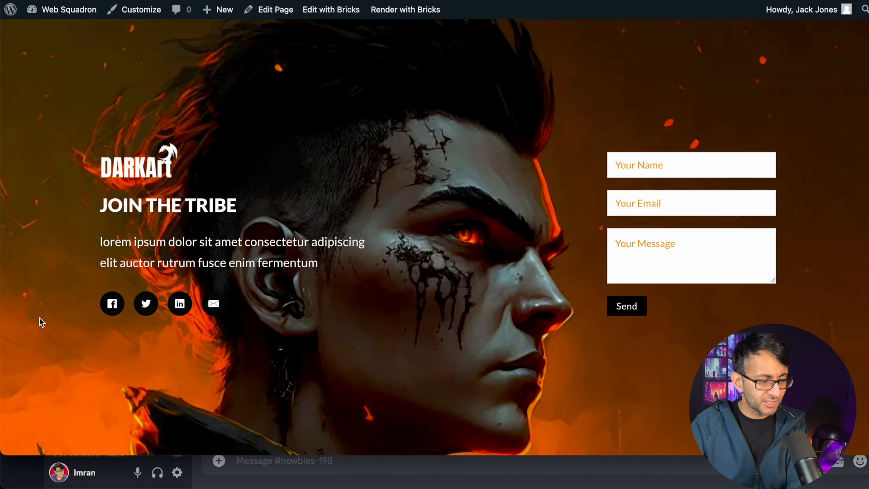
{"action": "scroll", "coordinate": [410, 278], "scroll_direction": "up", "scroll_amount": 1}
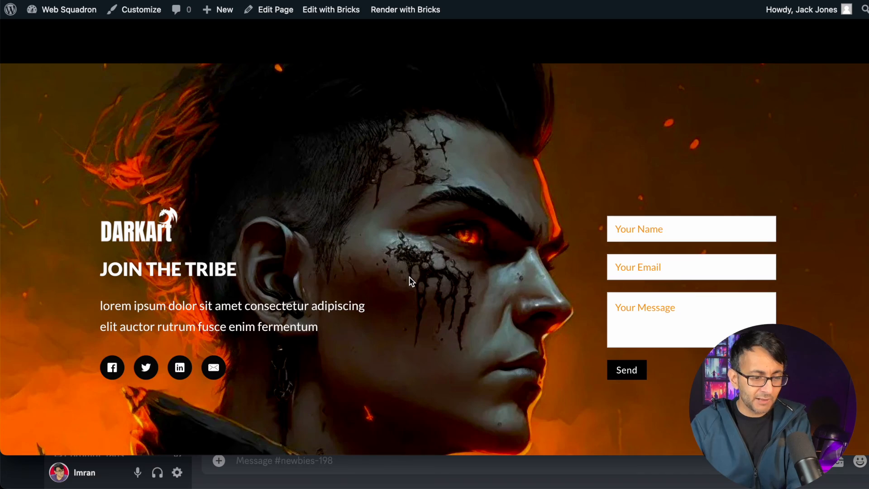
{"action": "scroll", "coordinate": [475, 293], "scroll_direction": "up", "scroll_amount": 10}
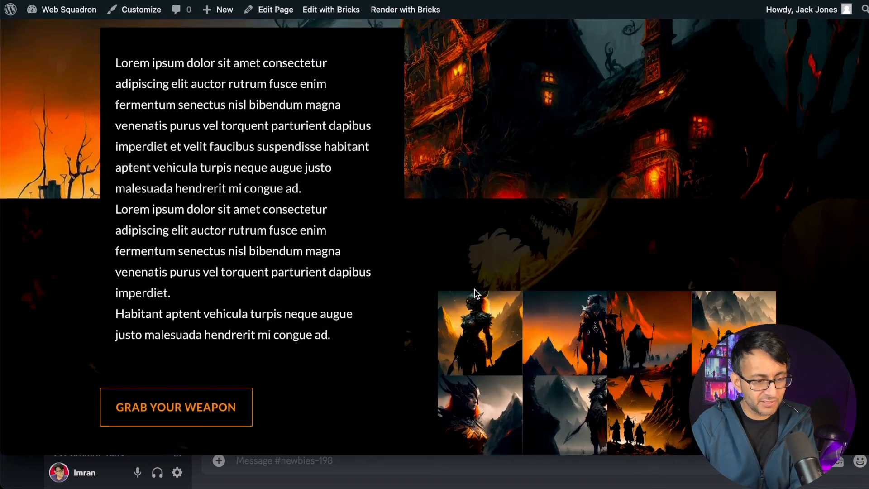
Check the haunted-house section's background in the Bricks preview and exit preview mode
{"action": "scroll", "coordinate": [476, 293], "scroll_direction": "up", "scroll_amount": 10}
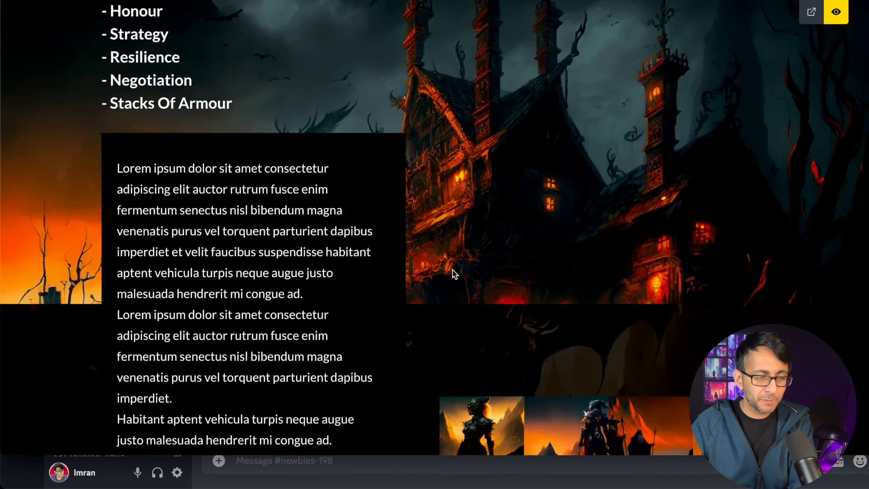
{"action": "scroll", "coordinate": [454, 277], "scroll_direction": "up", "scroll_amount": 15}
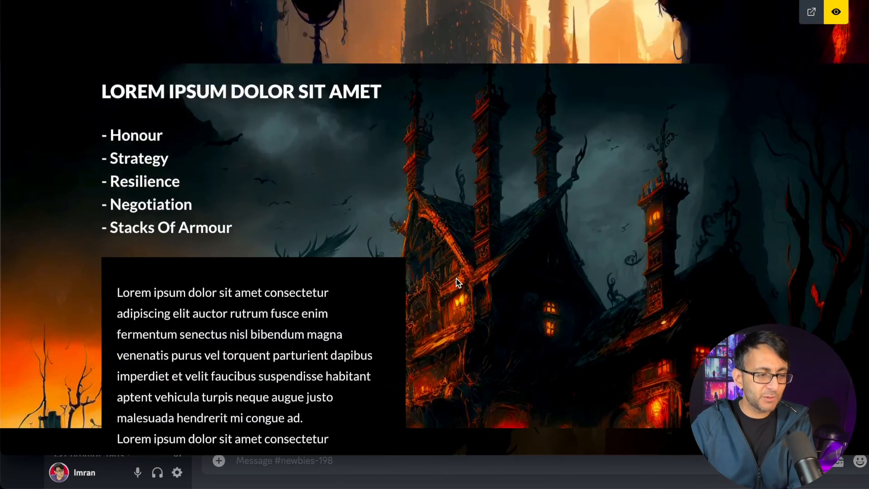
{"action": "left_click", "coordinate": [836, 11]}
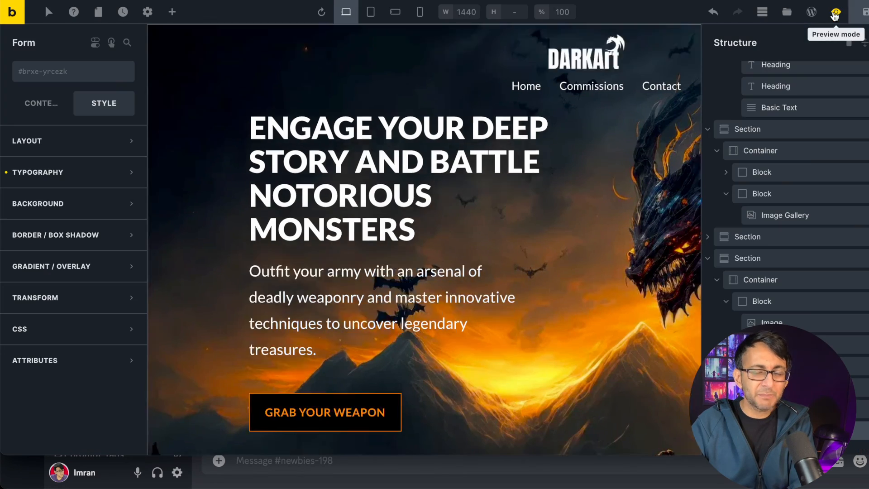
Review the page's sections on the builder canvas, from the hero down to the image galleries and back up to the hero
{"action": "scroll", "coordinate": [518, 313], "scroll_direction": "down", "scroll_amount": 8}
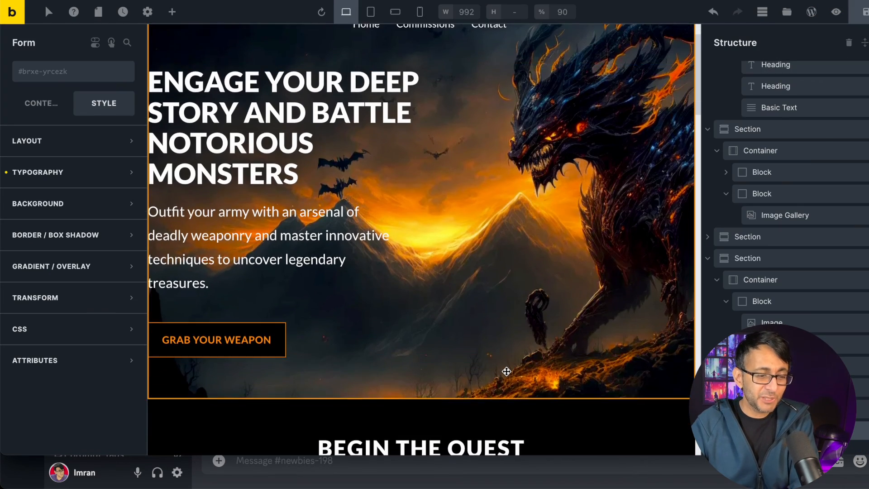
{"action": "scroll", "coordinate": [507, 371], "scroll_direction": "down", "scroll_amount": 10}
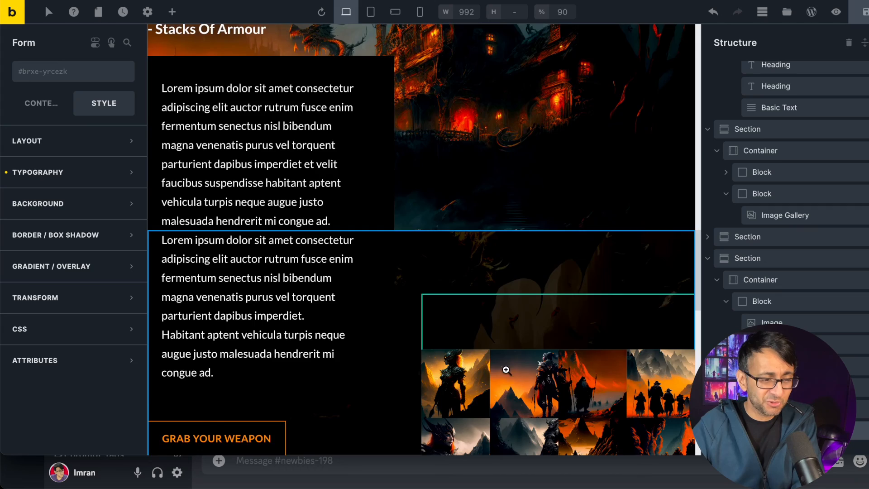
{"action": "scroll", "coordinate": [505, 370], "scroll_direction": "up", "scroll_amount": 5}
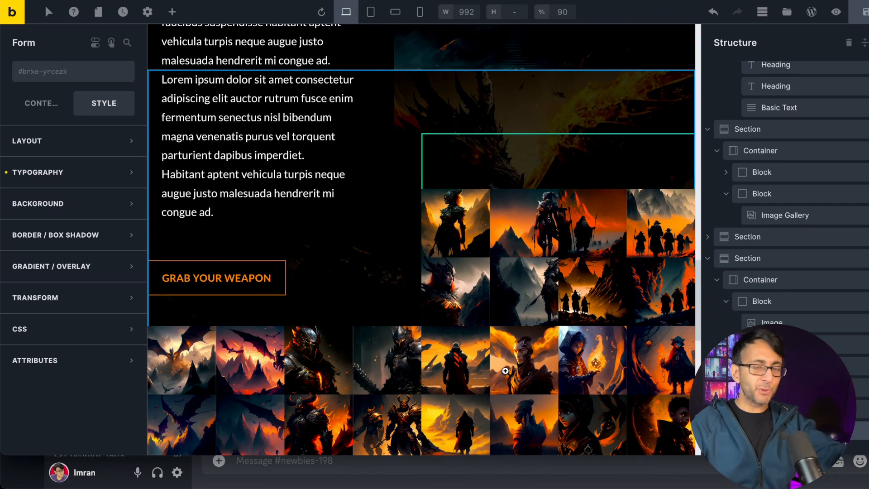
{"action": "scroll", "coordinate": [505, 371], "scroll_direction": "up", "scroll_amount": 8}
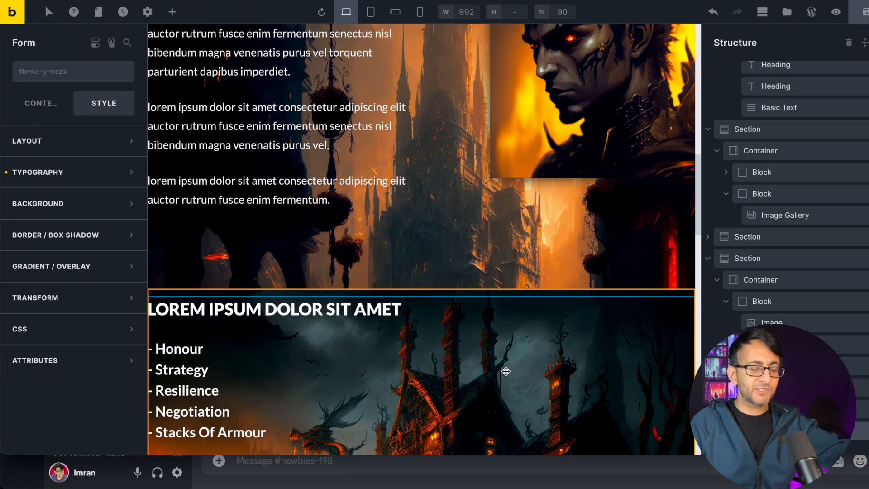
{"action": "scroll", "coordinate": [505, 371], "scroll_direction": "up", "scroll_amount": 2}
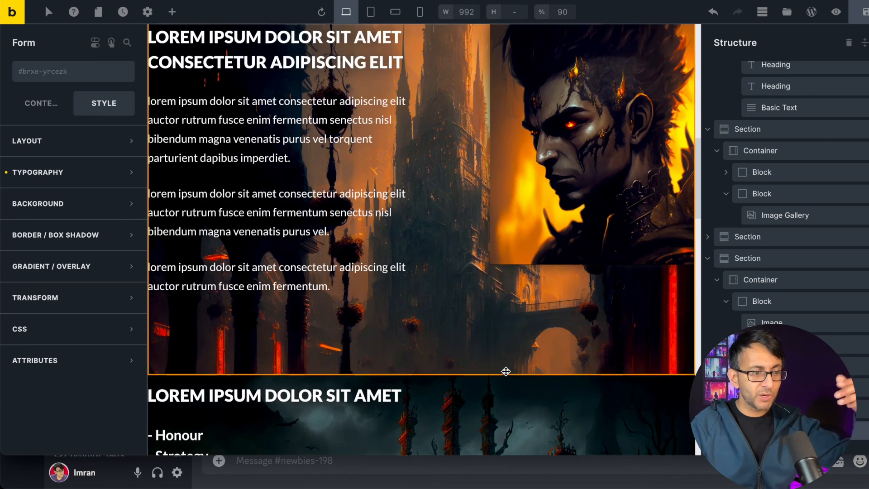
{"action": "scroll", "coordinate": [506, 371], "scroll_direction": "up", "scroll_amount": 10}
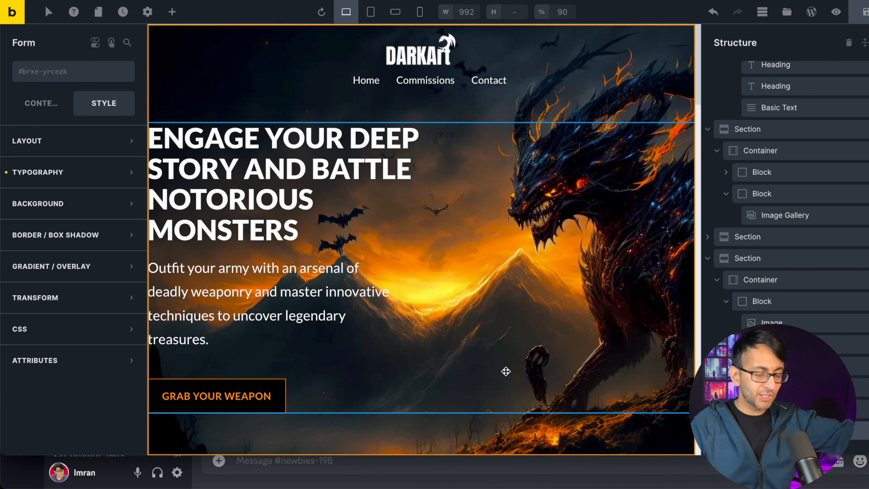
{"action": "scroll", "coordinate": [506, 371], "scroll_direction": "down", "scroll_amount": 3}
{"action": "scroll", "coordinate": [506, 371], "scroll_direction": "up", "scroll_amount": 2}
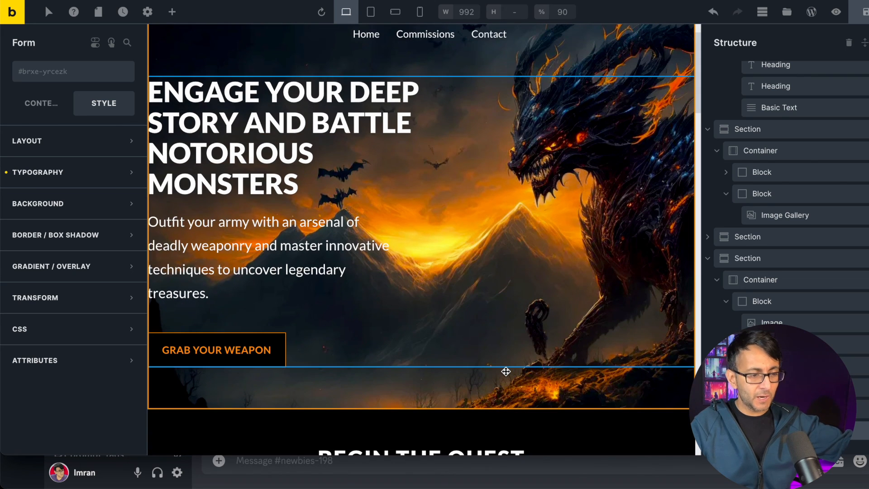